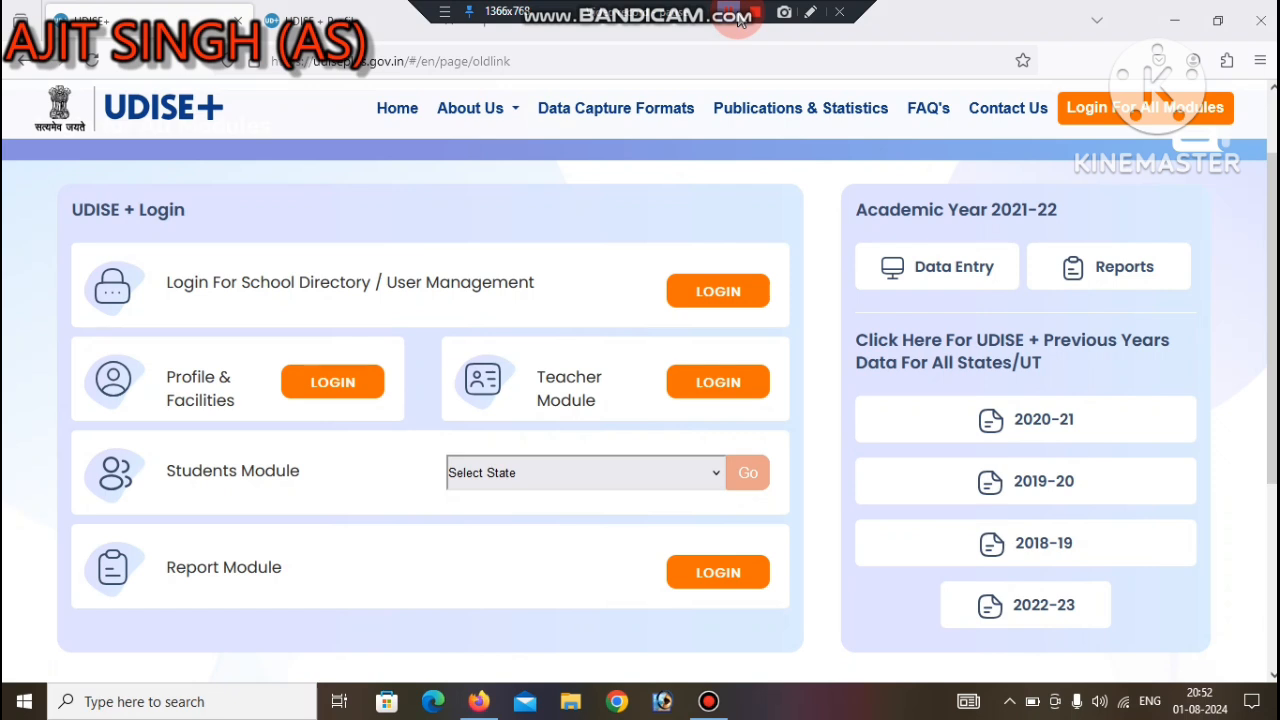
left_click(810, 14)
mouse_move(347, 335)
left_mouse_down()
mouse_move(257, 330)
mouse_move(63, 357)
mouse_move(119, 432)
mouse_move(380, 437)
mouse_move(380, 337)
mouse_move(325, 328)
left_mouse_up()
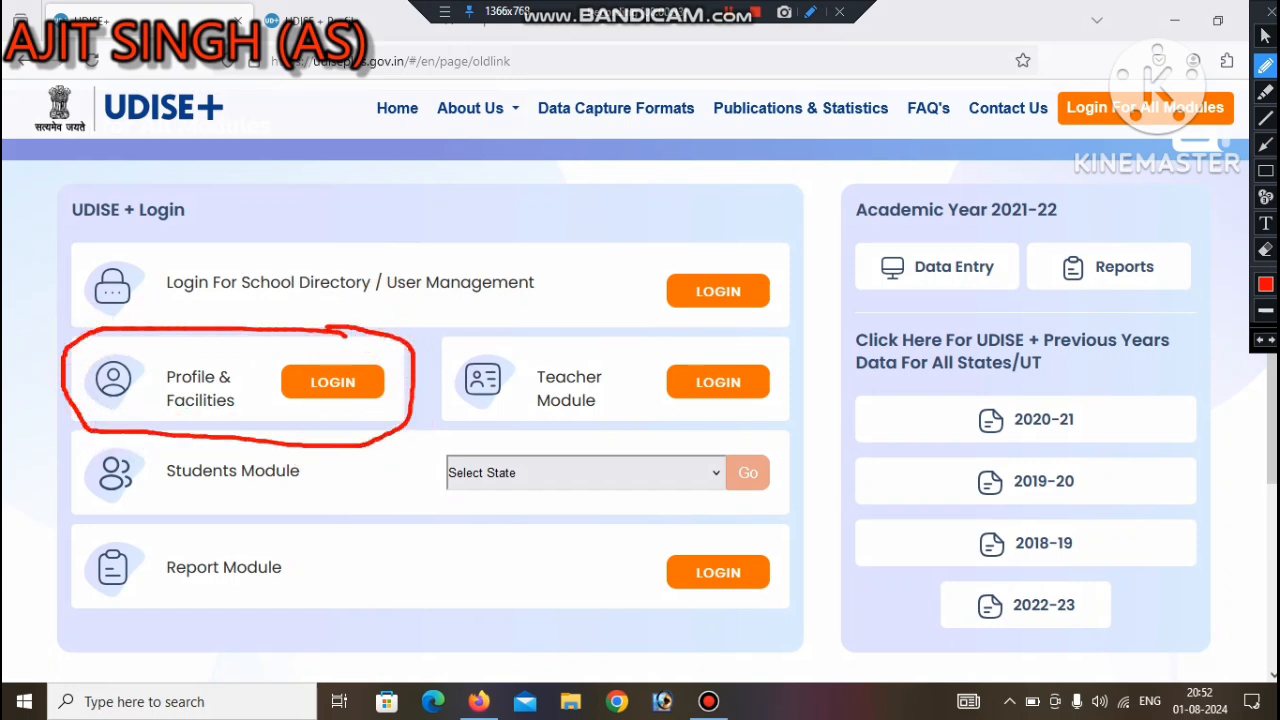
left_click(1272, 22)
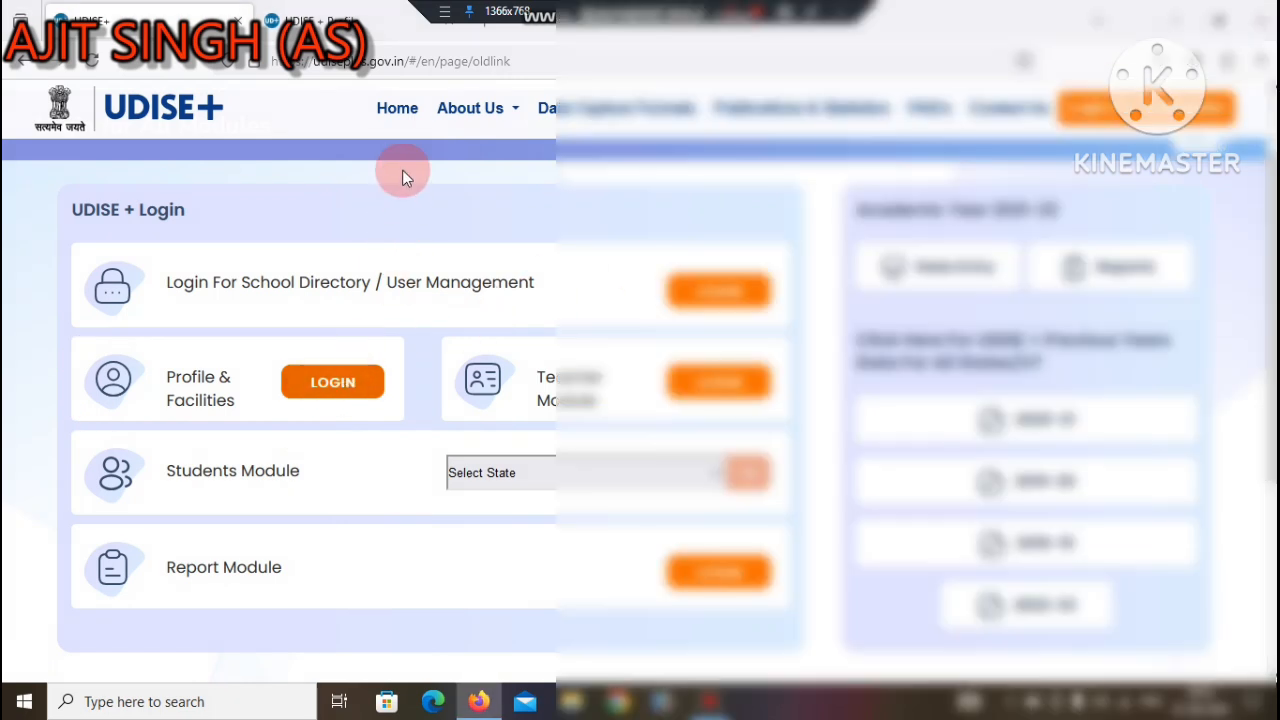
Step: Sign in to School Profile & Facilities Management and open the Profile & Facility module
left_click(320, 20)
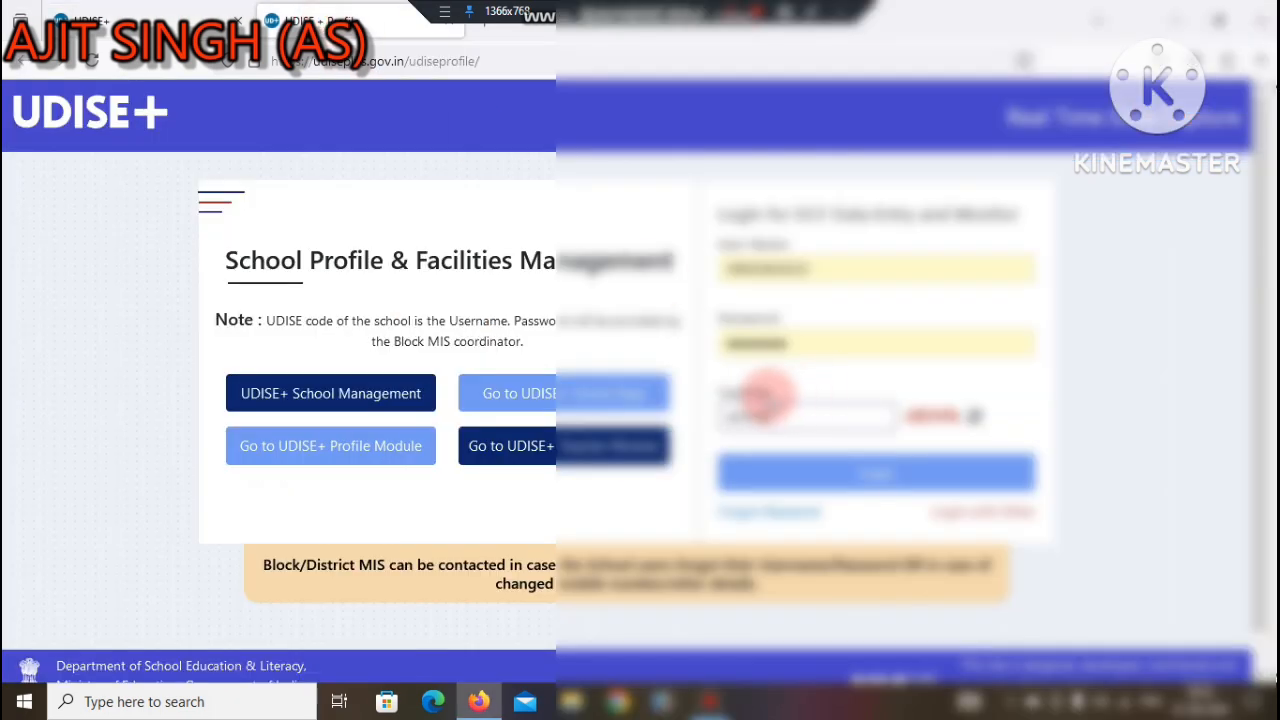
left_click(828, 460)
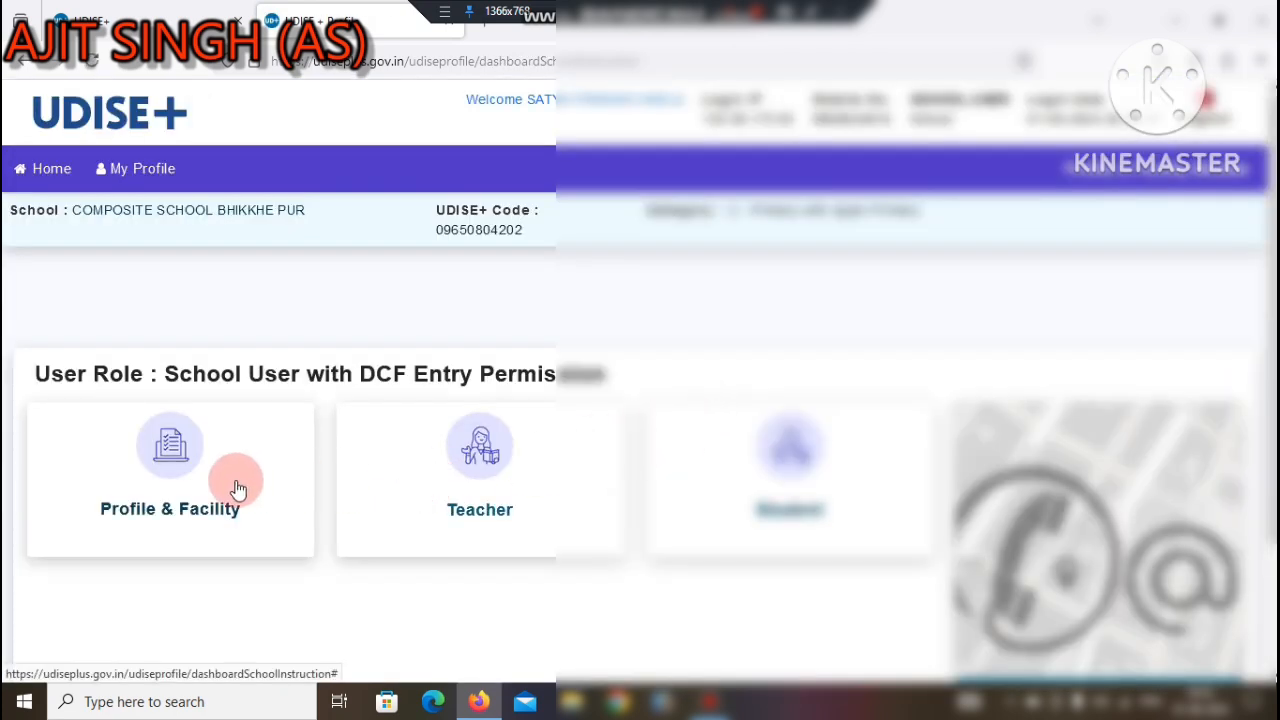
left_click(177, 509)
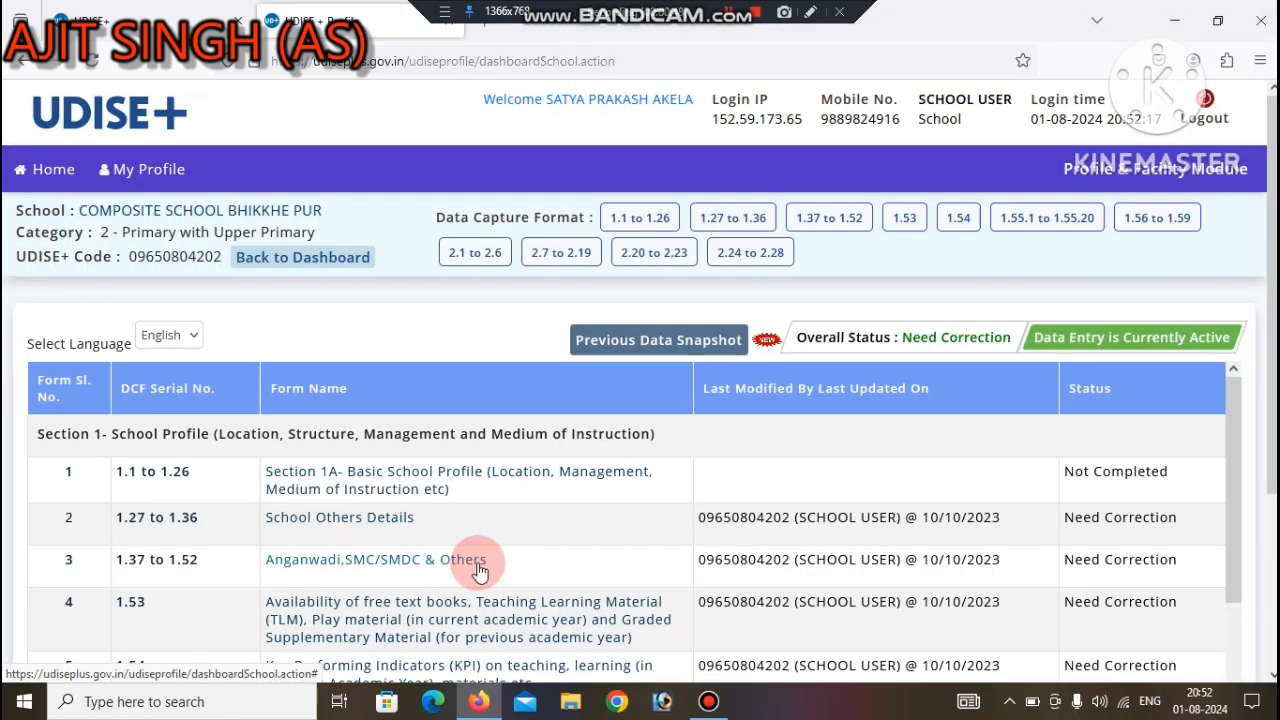
Step: Switch the language of the school form list to Hindi
left_click_drag(1271, 471, 1270, 468)
scroll(1270, 468, "down", 2)
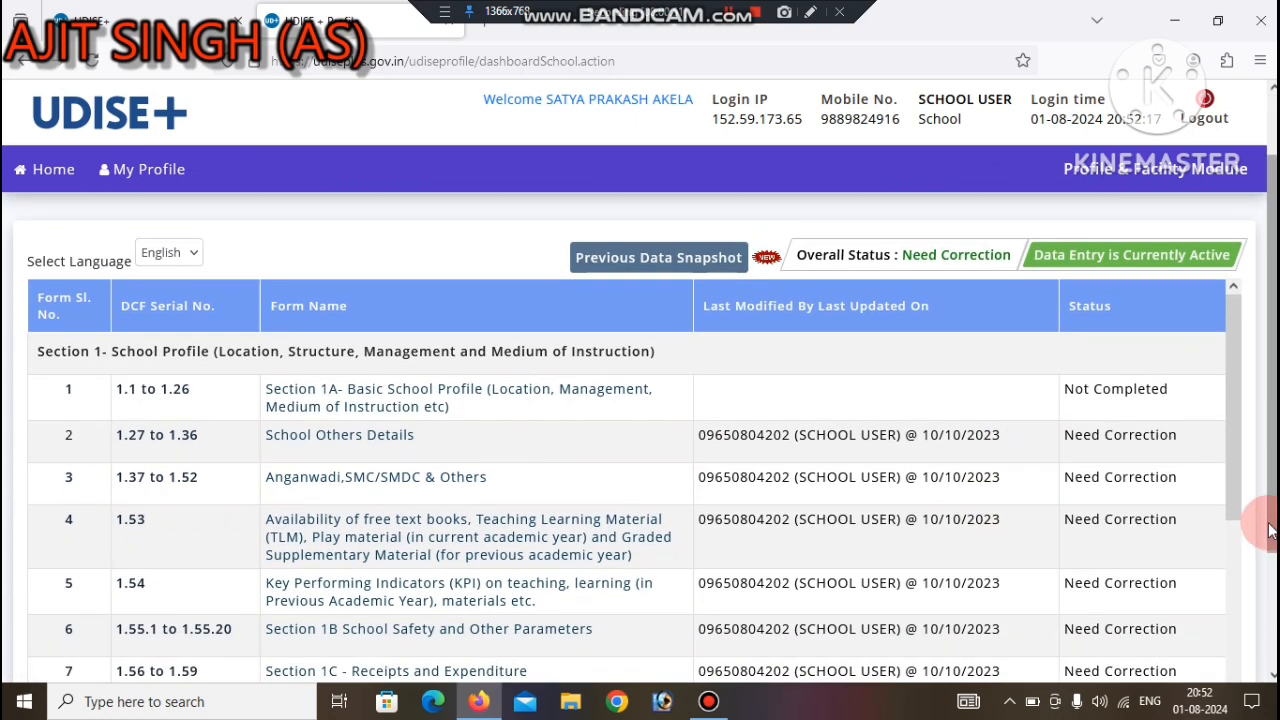
left_click(171, 252)
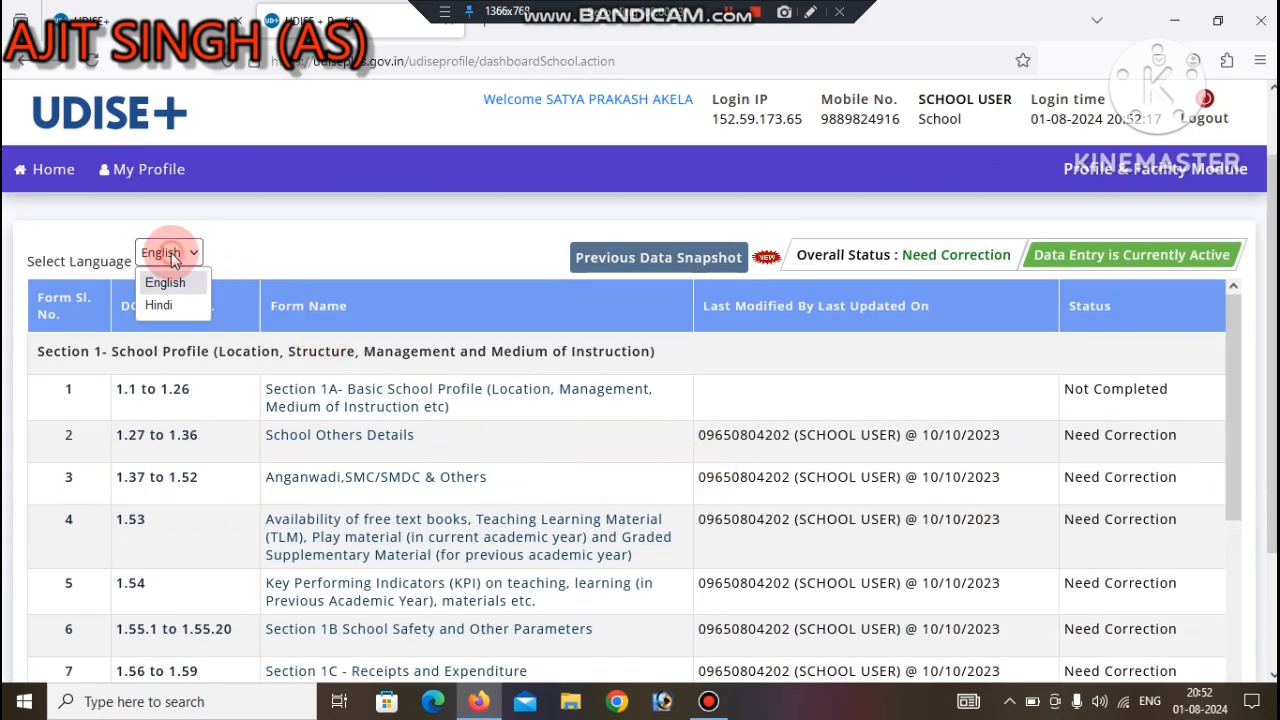
left_click(159, 306)
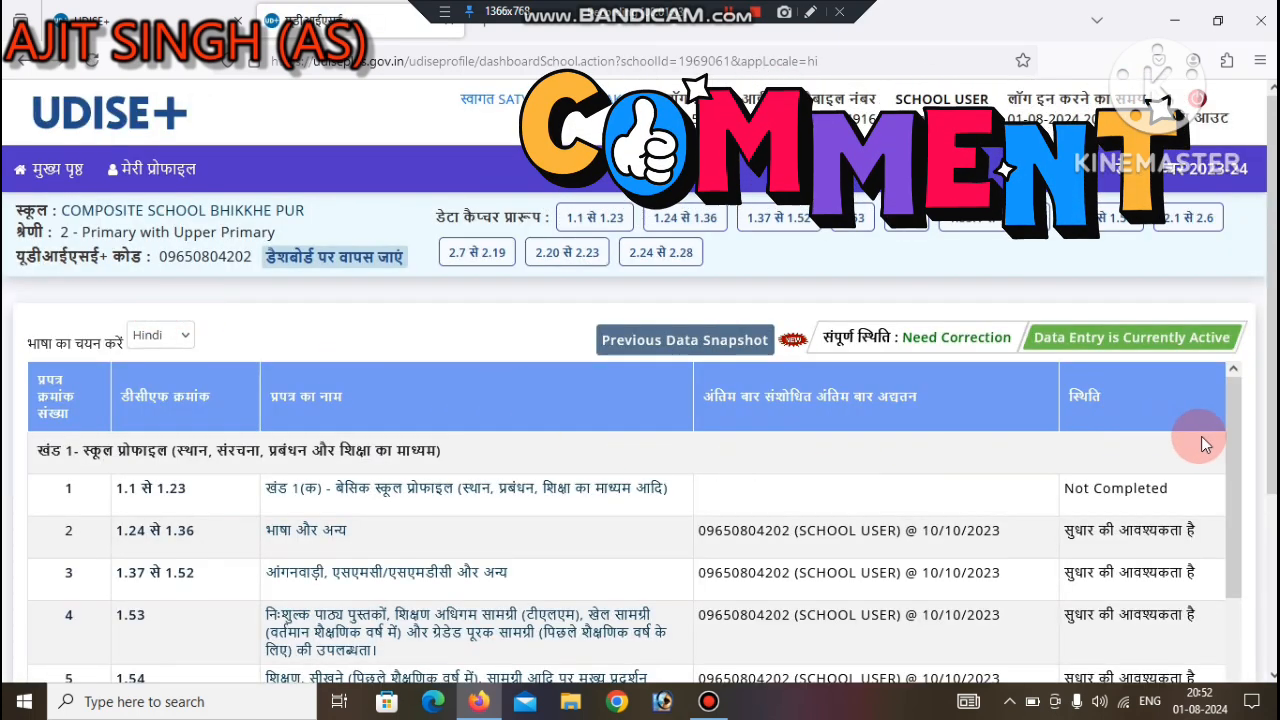
Step: Change the form list's language to English, and set it back to Hindi
scroll(1250, 460, "down", 1)
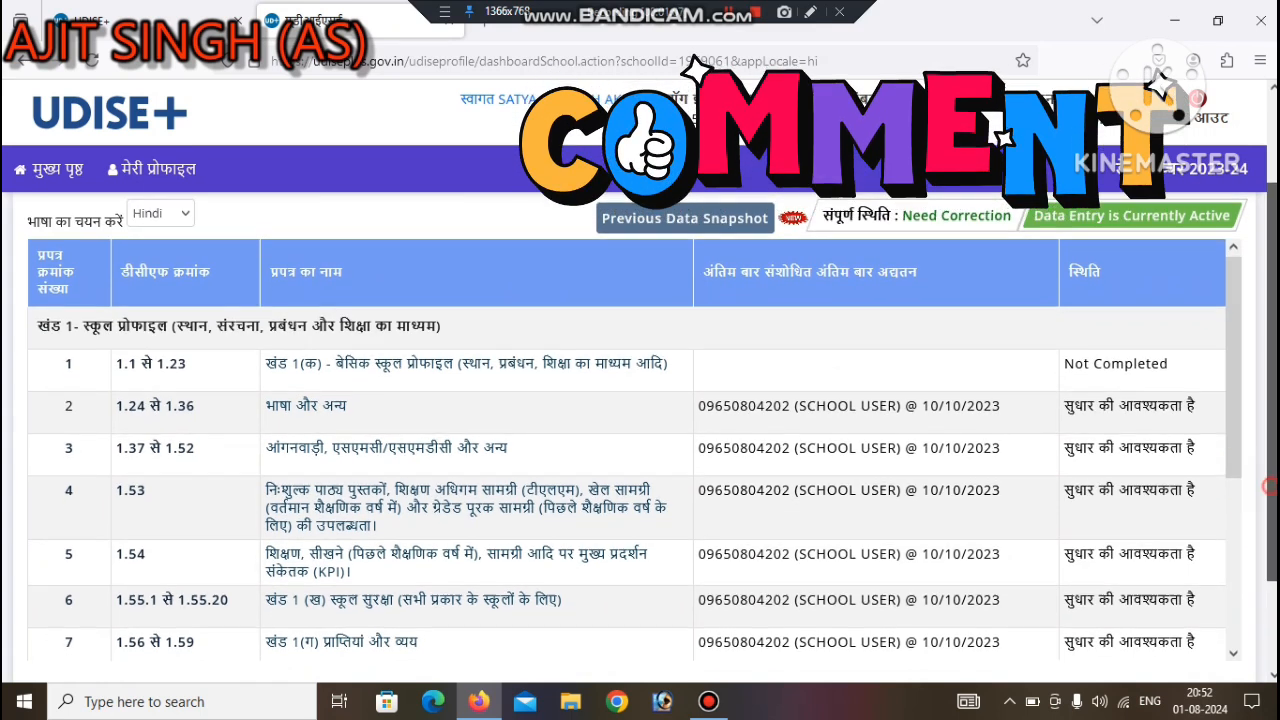
scroll(1240, 460, "up", 1)
left_click(168, 246)
left_click(172, 277)
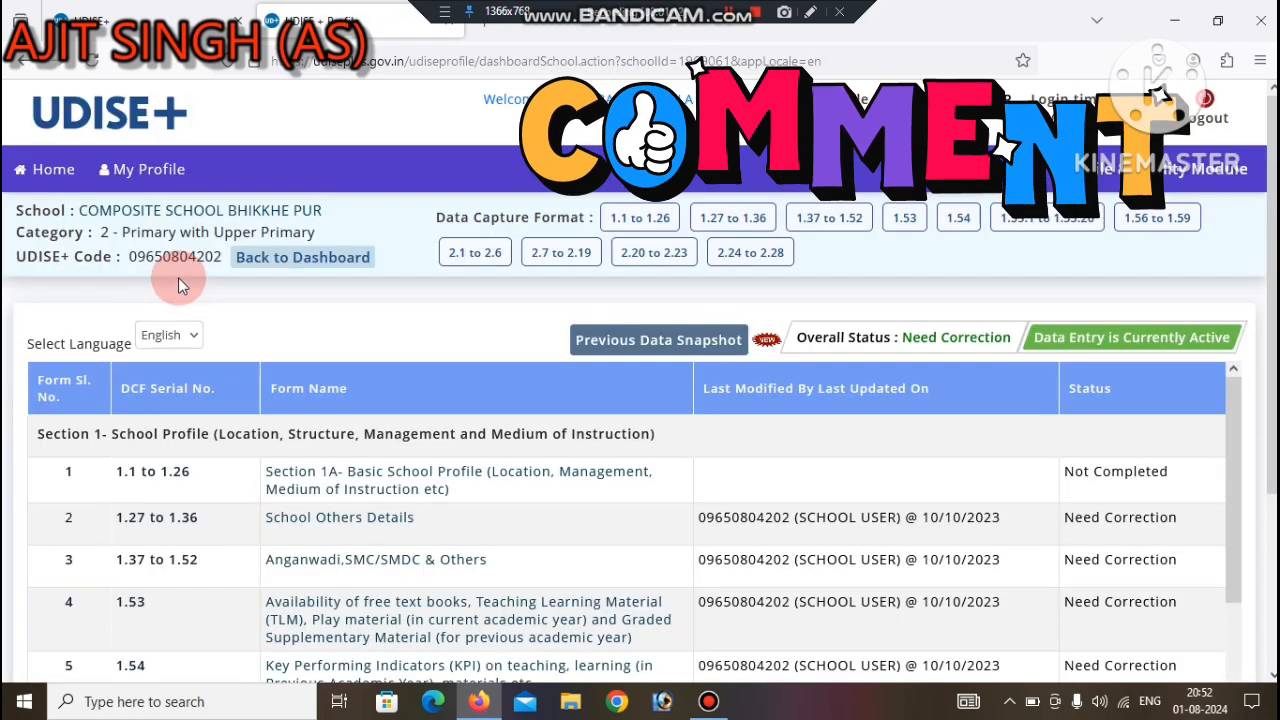
left_click(168, 335)
left_click(168, 392)
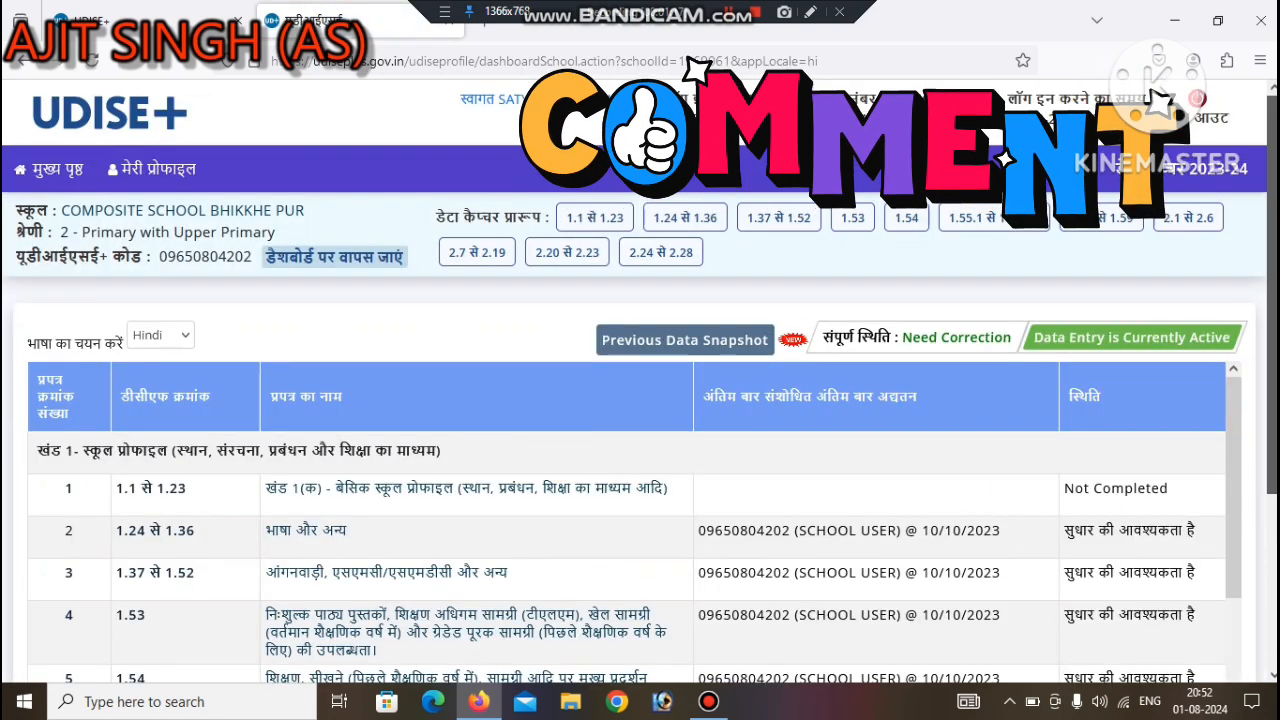
Step: Look through the Section 1 and Section 2 forms in the list and open the basic school profile form
scroll(1260, 490, "down", 1)
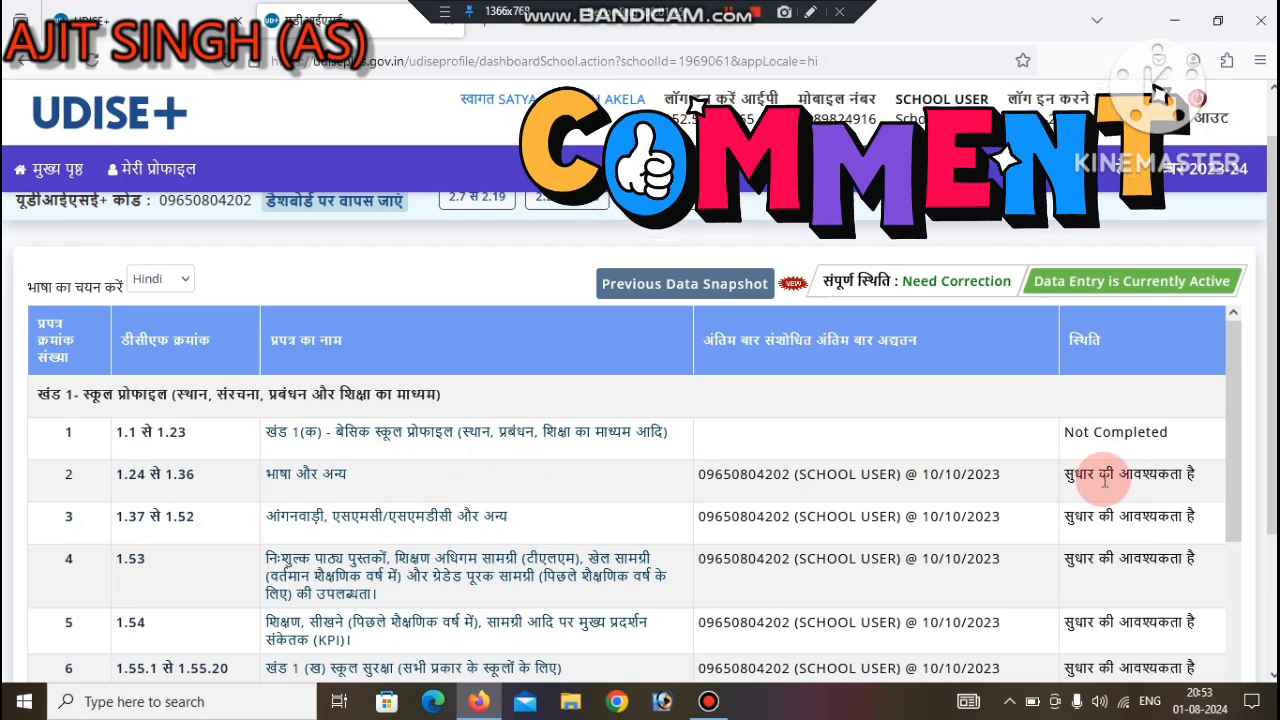
left_click_drag(1238, 548, 1215, 678)
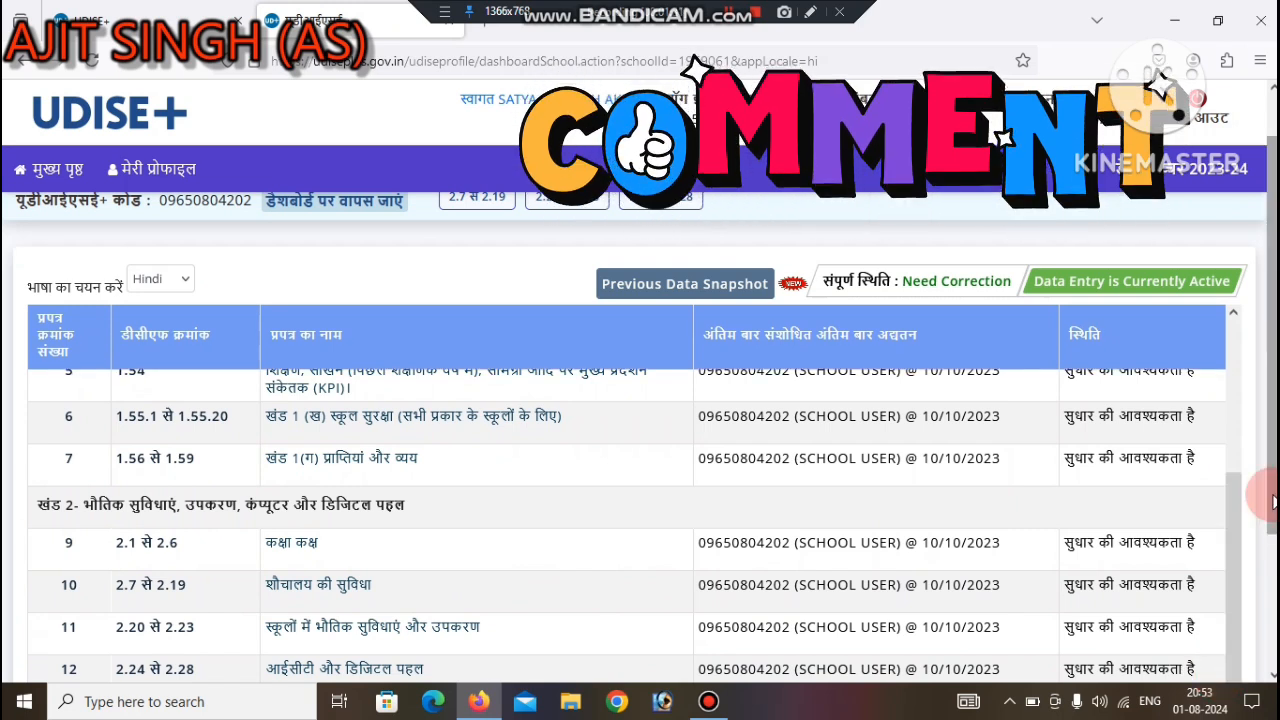
scroll(1268, 497, "down", 1)
left_click_drag(1234, 549, 1223, 337)
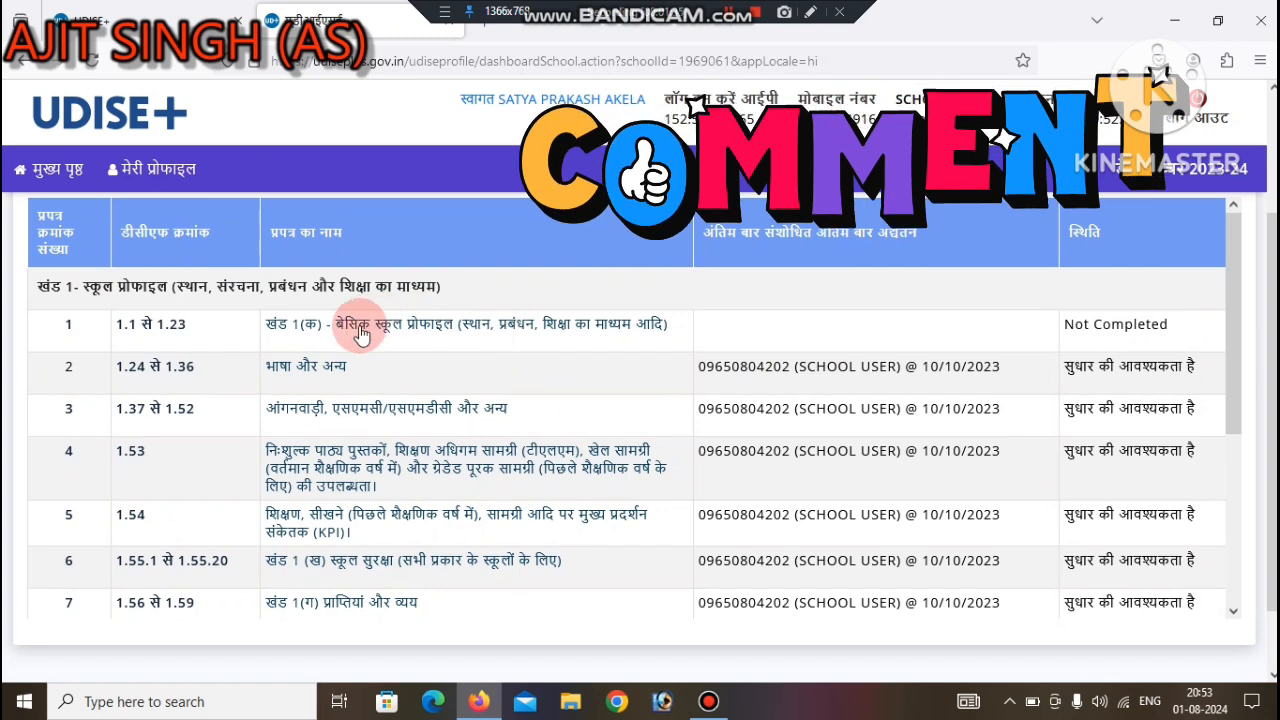
left_click(436, 330)
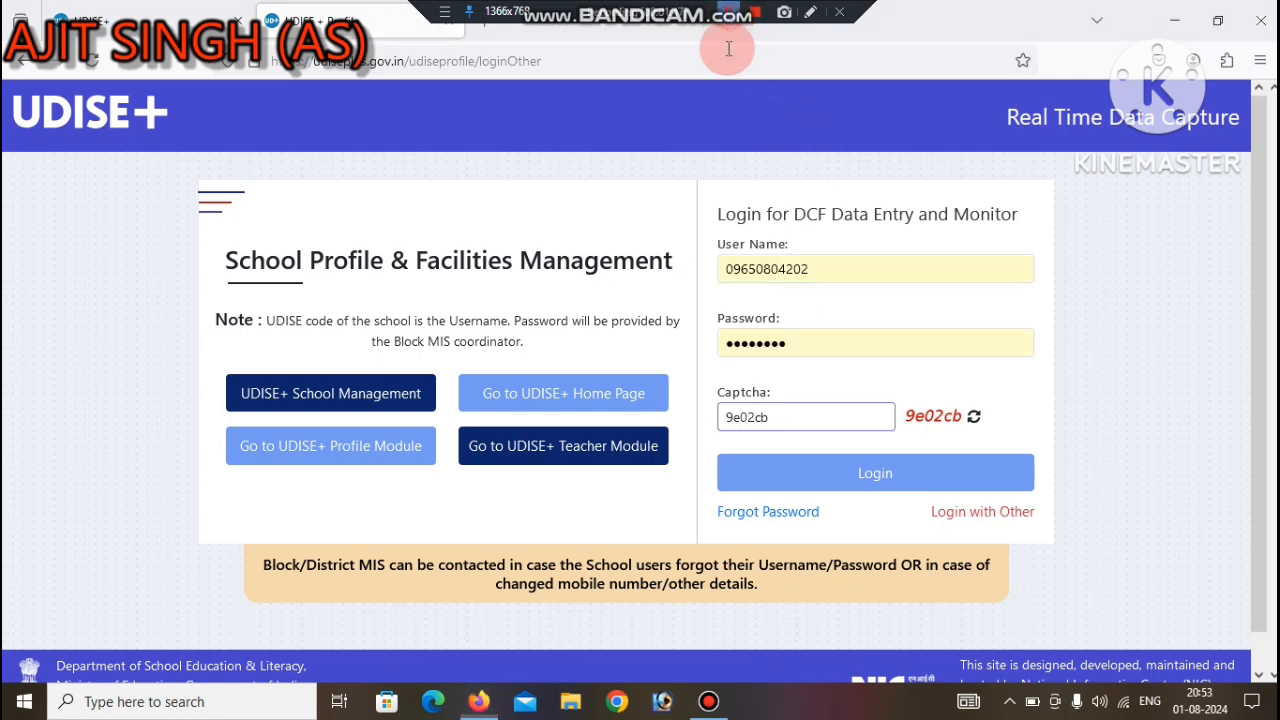
Step: Sign in to the school account again and open the Profile & Facility module
left_click(826, 480)
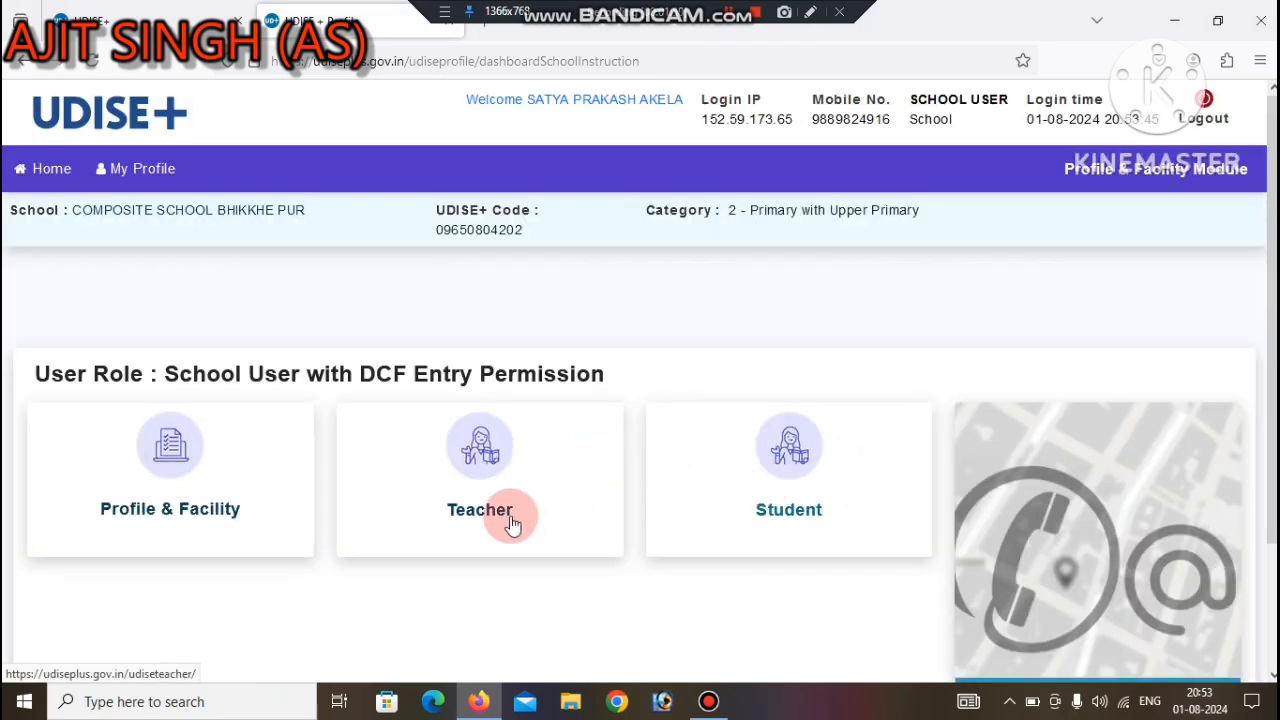
left_click(195, 512)
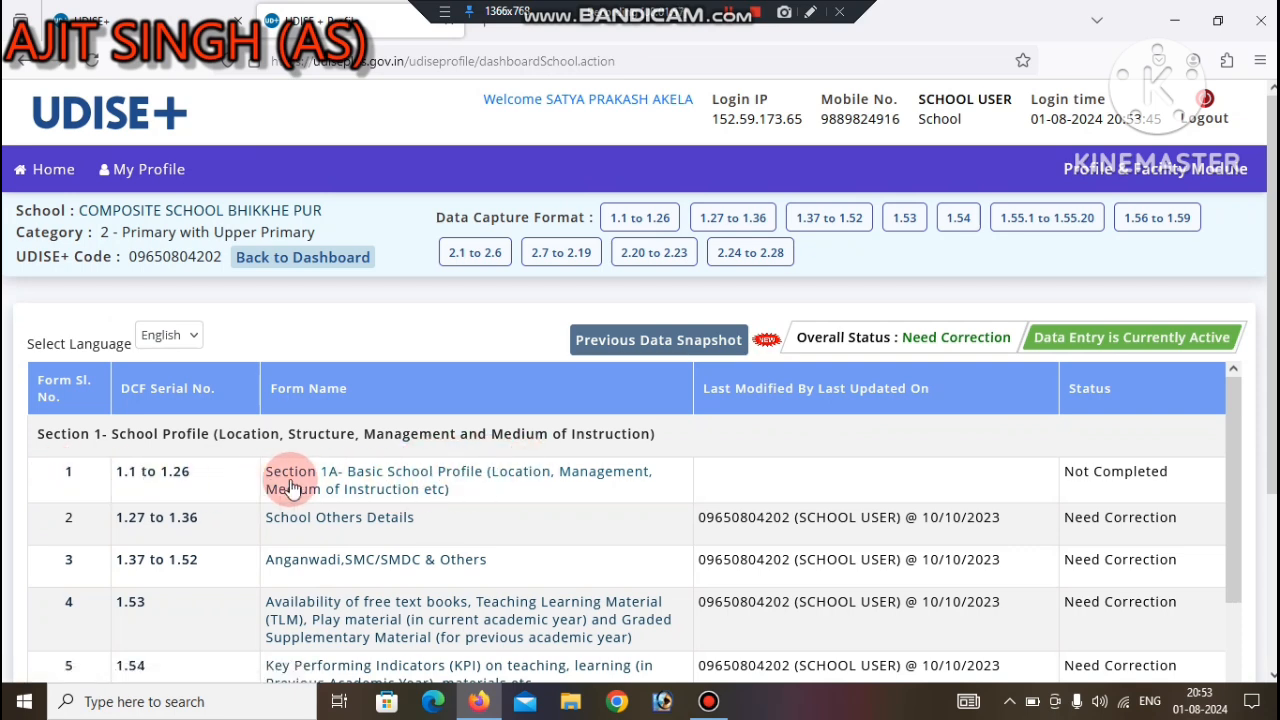
Step: Open the School Others Details form (1.27 to 1.36) and look over its questions
left_click(334, 522)
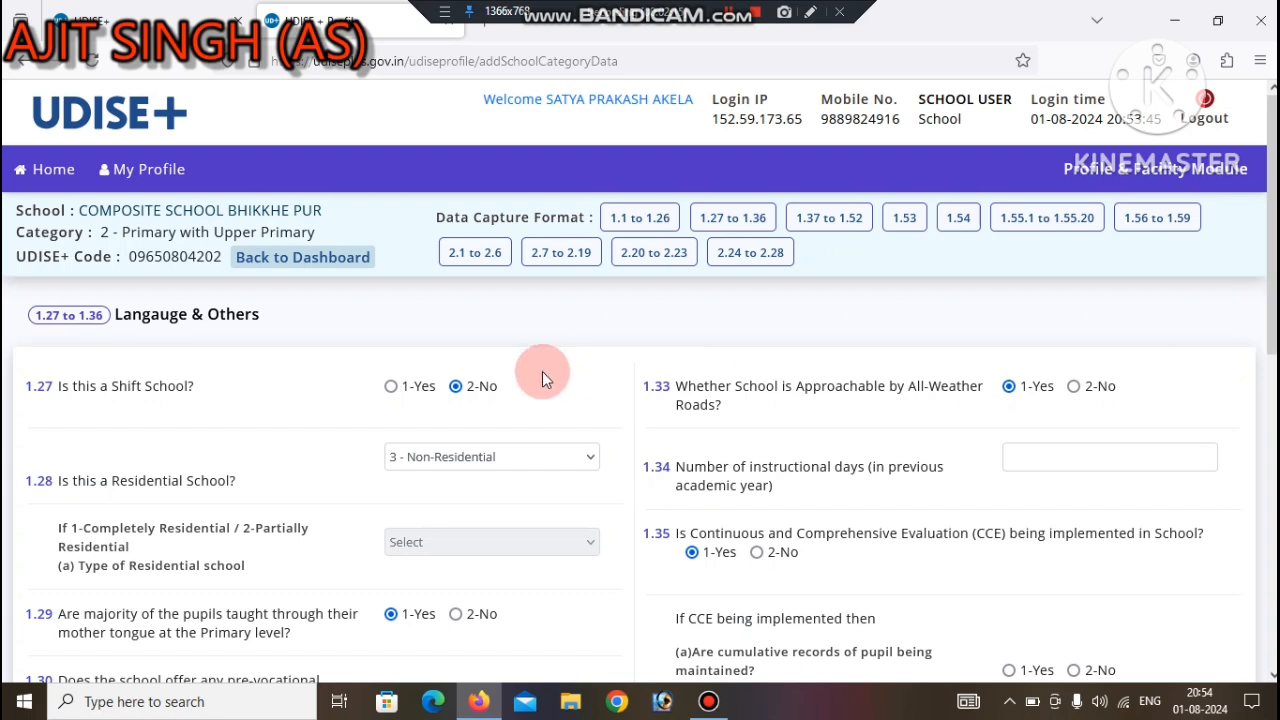
left_click_drag(1272, 345, 1272, 412)
scroll(402, 451, "up", 1)
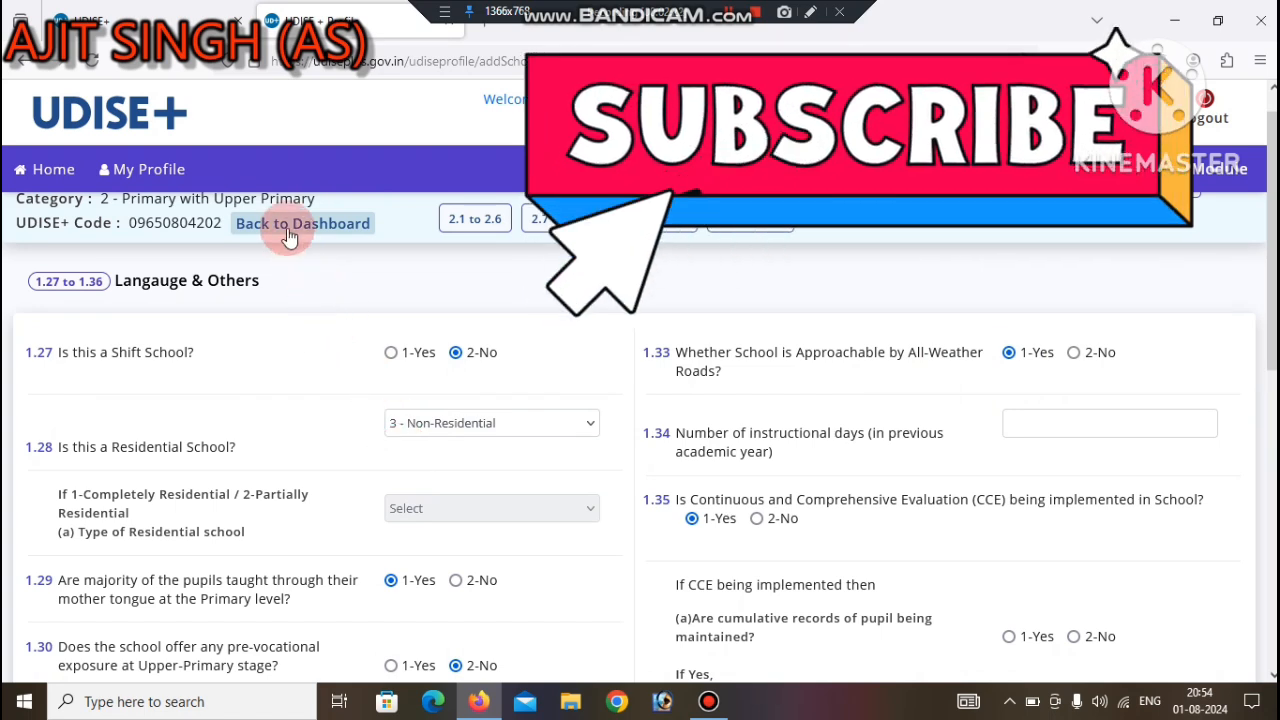
Step: Return to the dashboard, set the language to Hindi and reopen the form भाषा और अन्य (1.24 से 1.36)
left_click(283, 226)
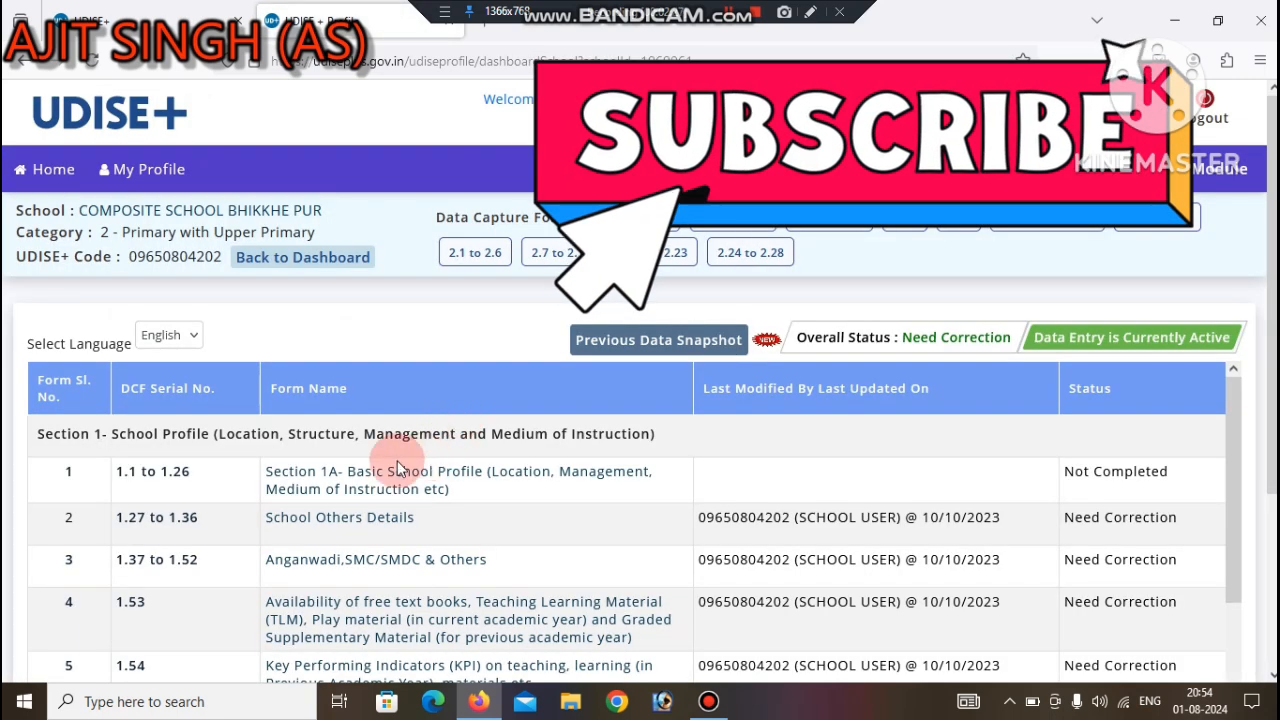
left_click(185, 340)
left_click(163, 388)
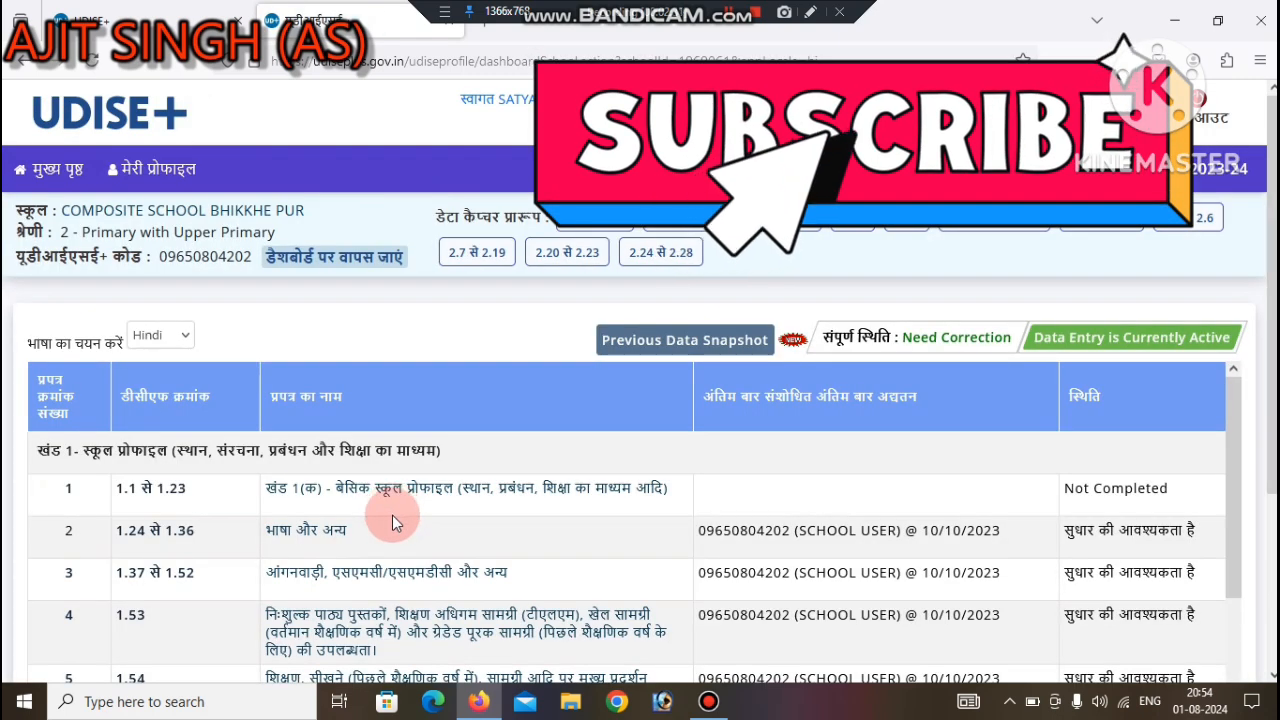
left_click(307, 535)
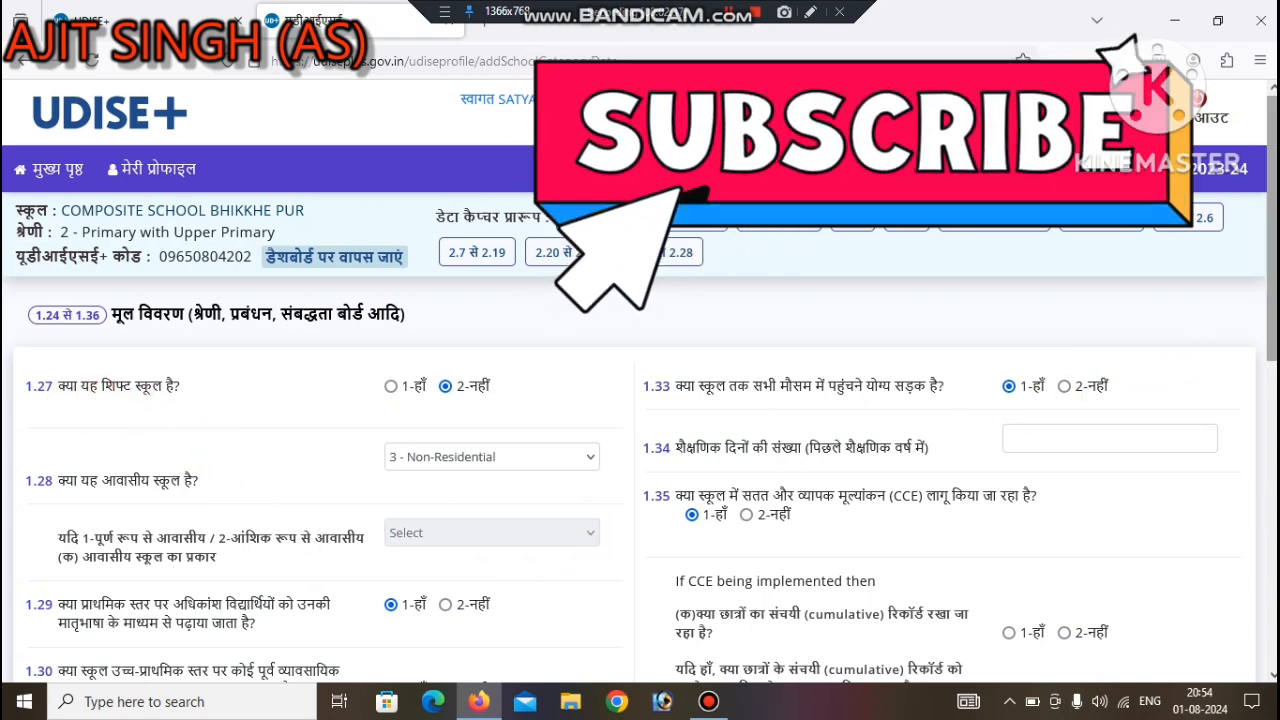
Step: Choose "3 - Non-Residential" for question 1.28 on whether the school is residential
scroll(640, 400, "down", 1)
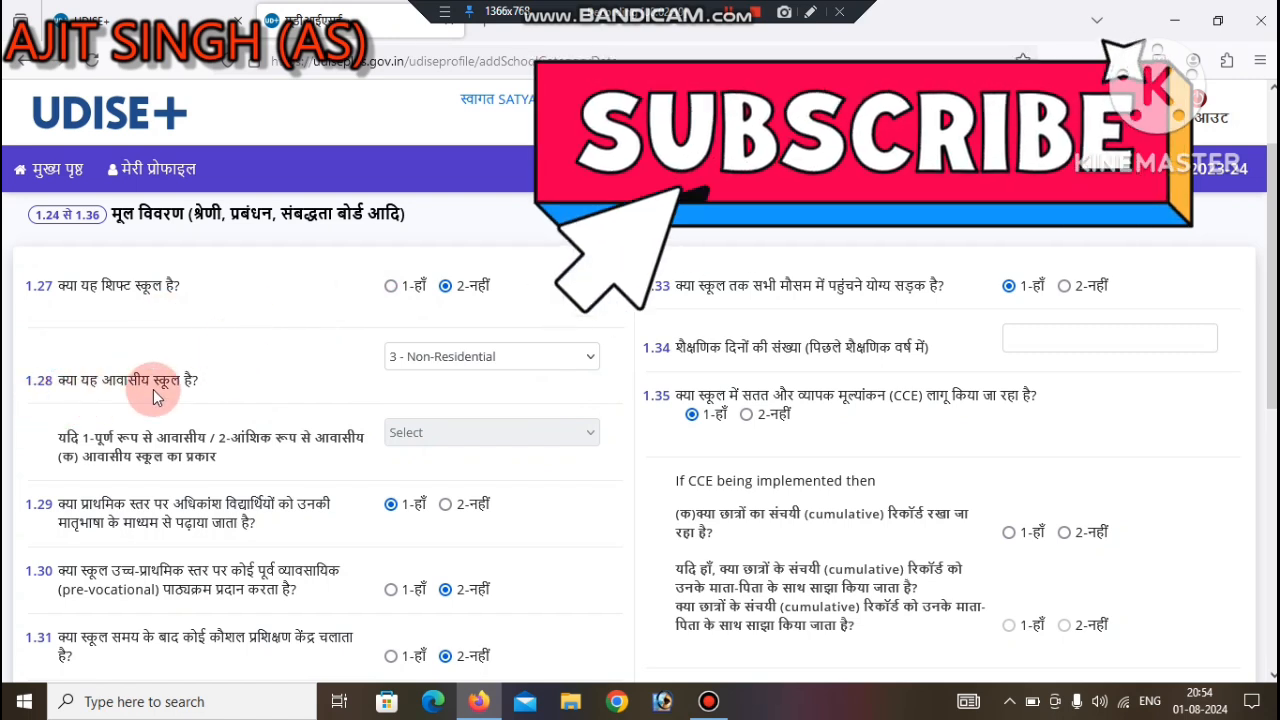
left_click(444, 366)
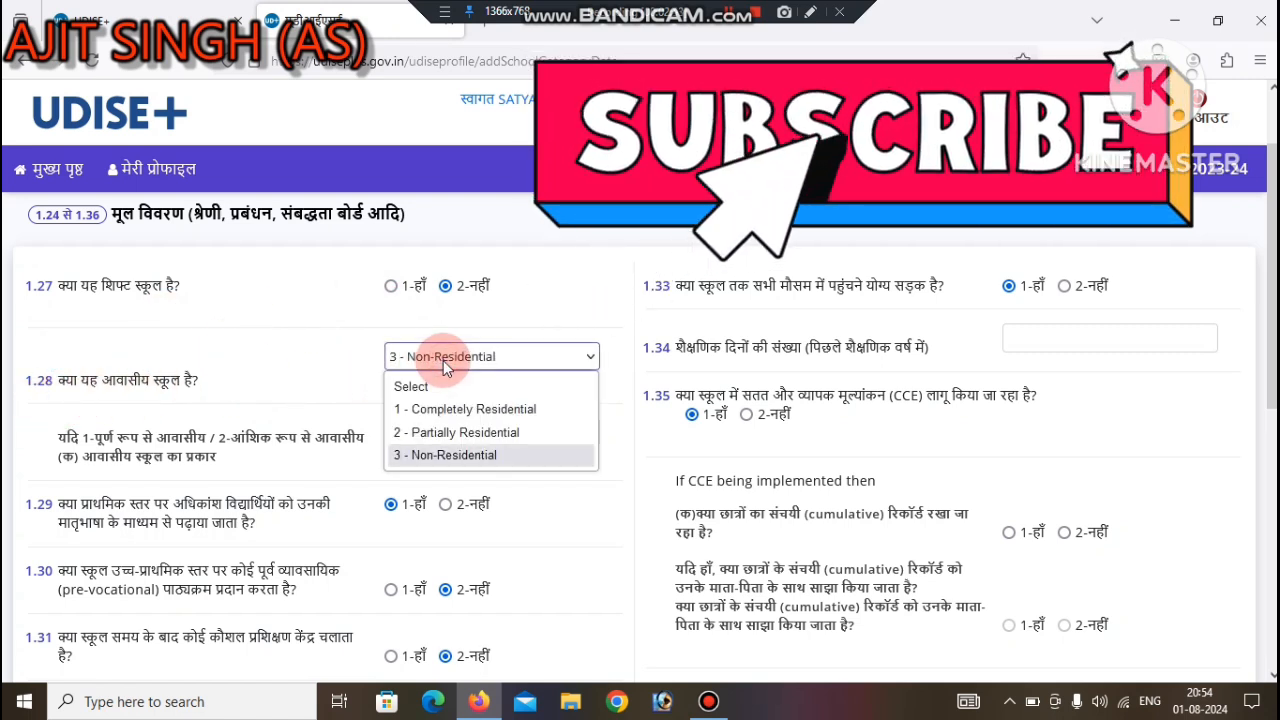
left_click(448, 455)
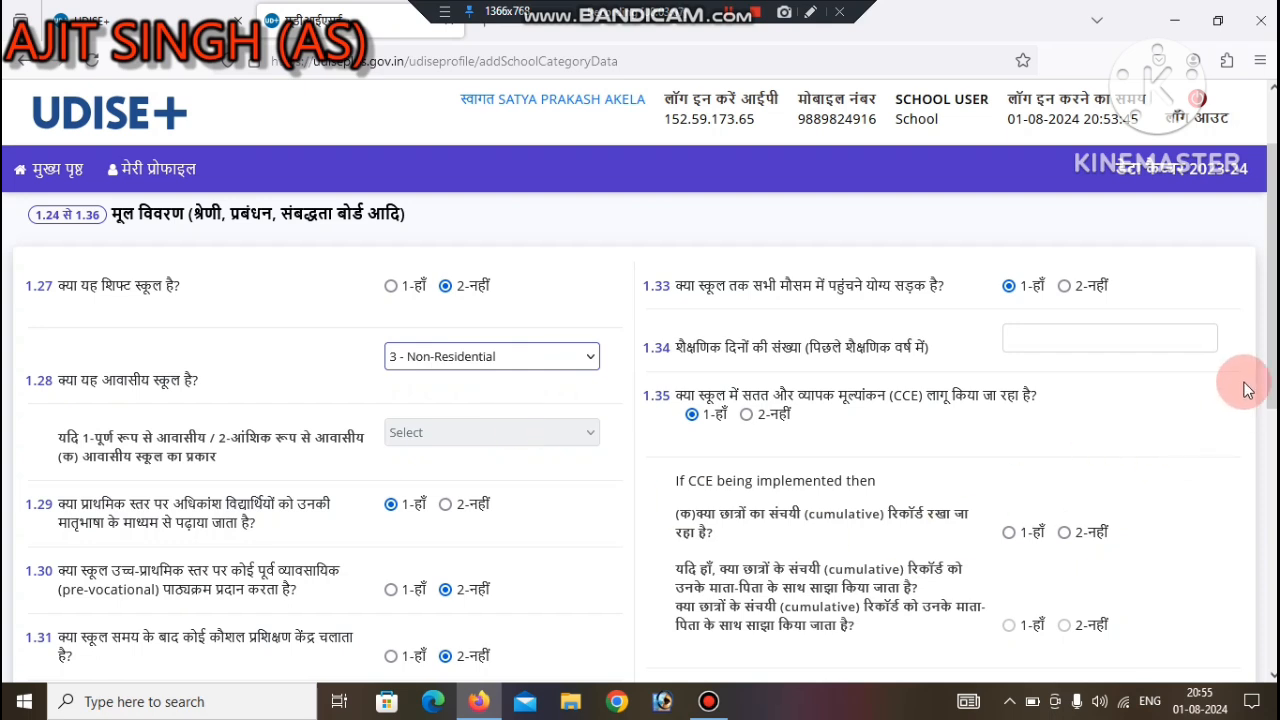
Step: Review questions 1.29 to 1.32, including the distances to the nearest government or aided schools
scroll(1262, 380, "down", 1)
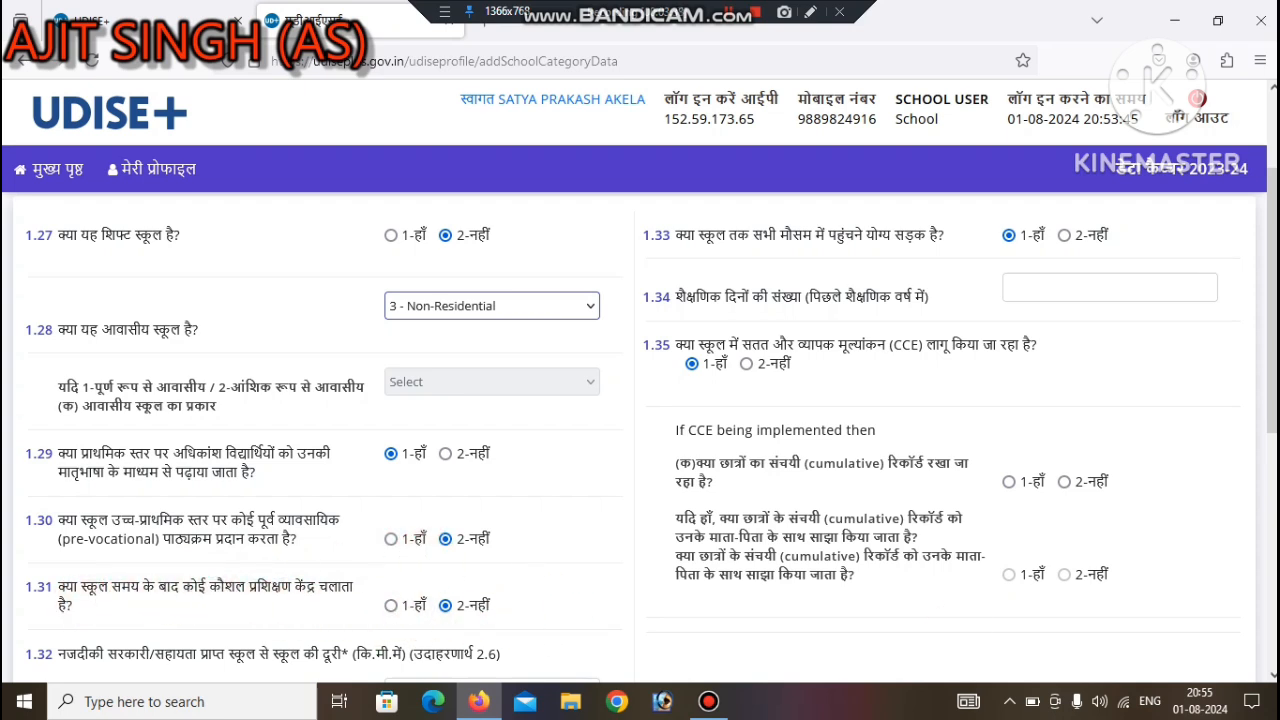
scroll(1272, 300, "down", 2)
scroll(1272, 522, "down", 1)
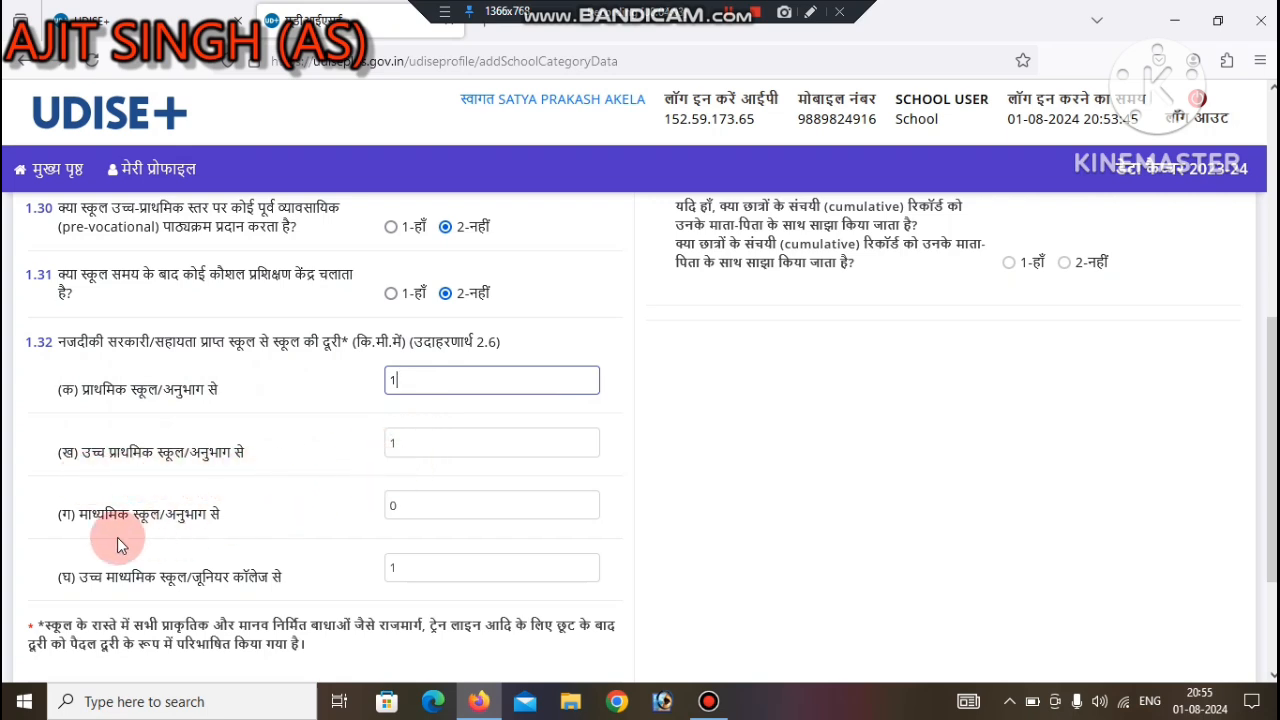
left_click(414, 503)
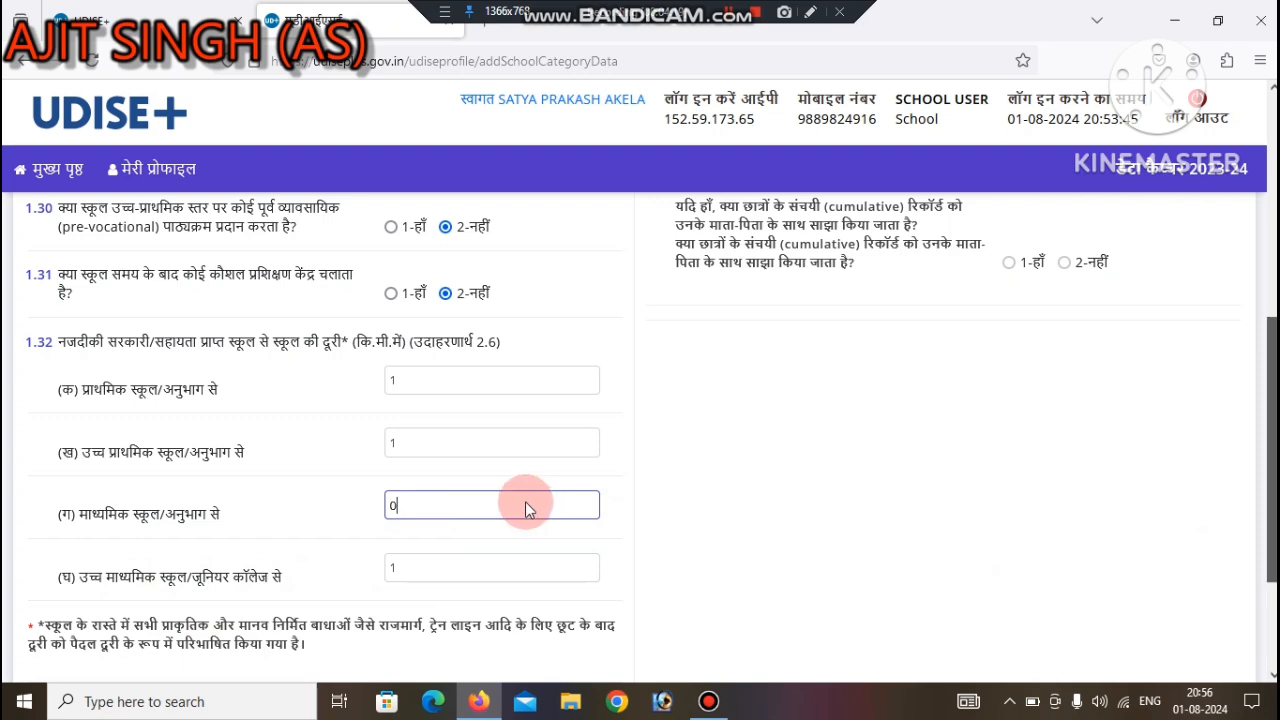
scroll(268, 502, "down", 2)
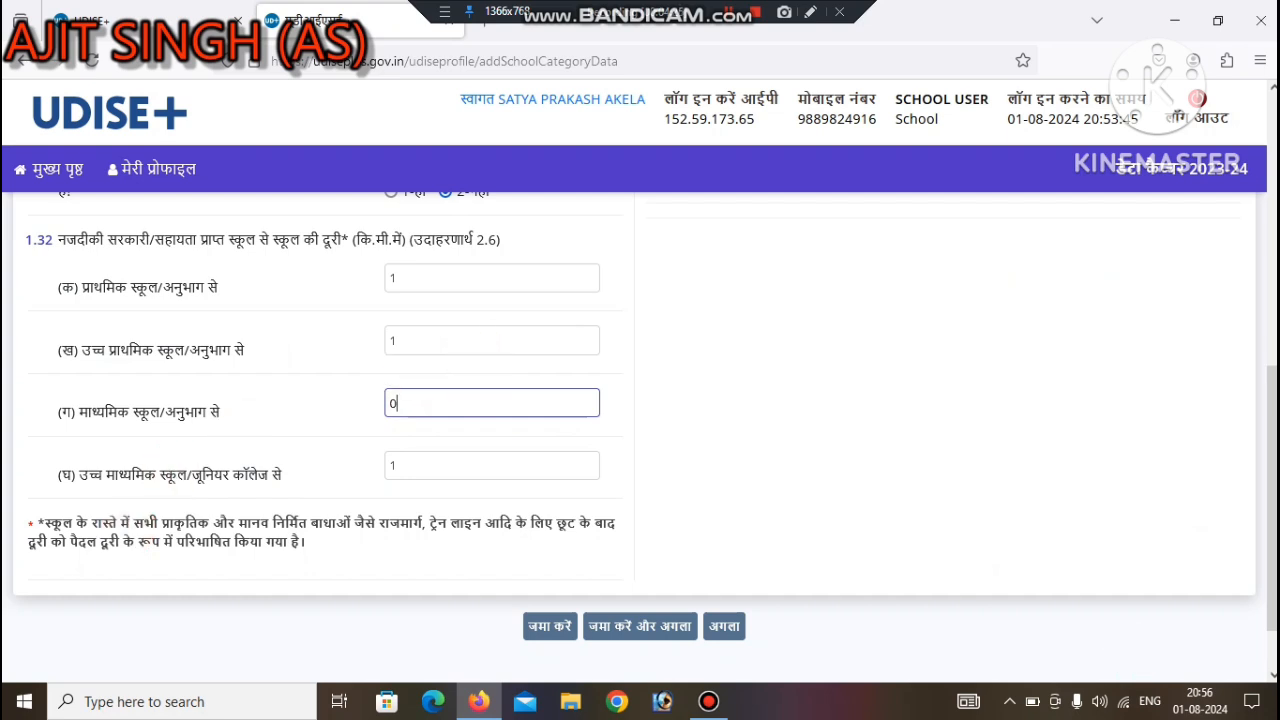
Step: Enter 236 as the number of instructional days in question 1.34, and clear the field again
scroll(1043, 371, "up", 5)
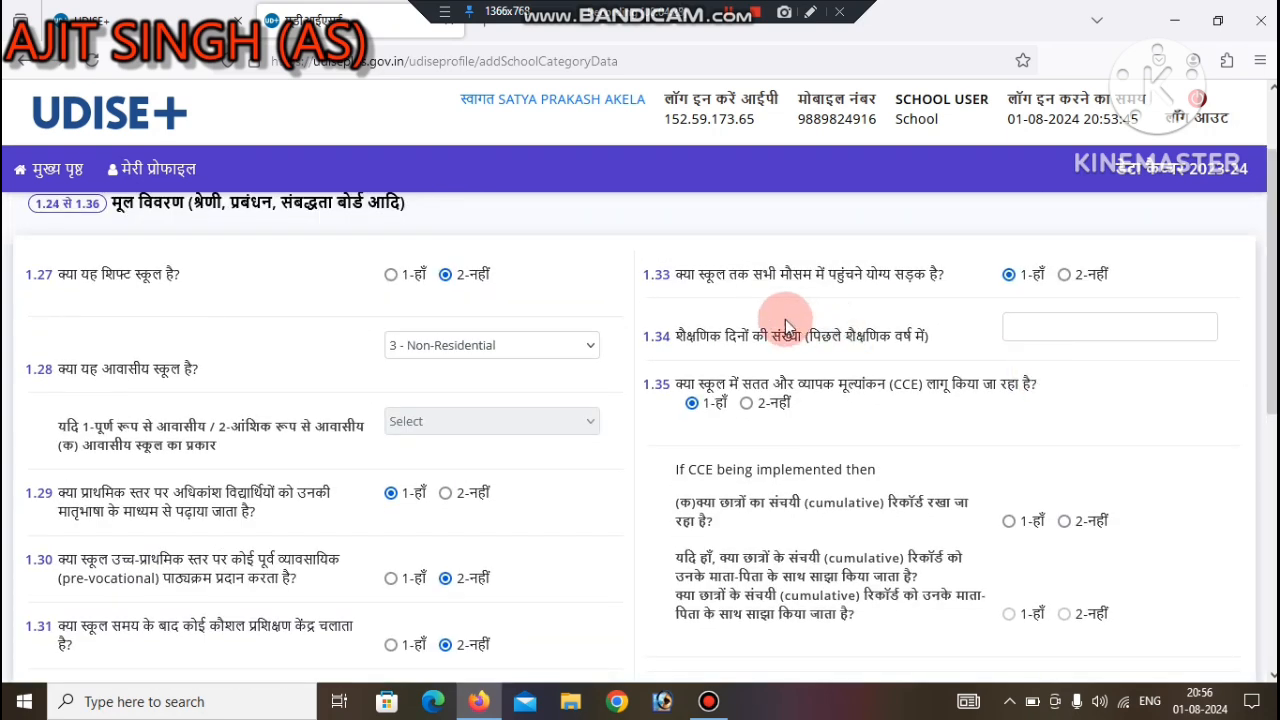
scroll(760, 300, "up", 2)
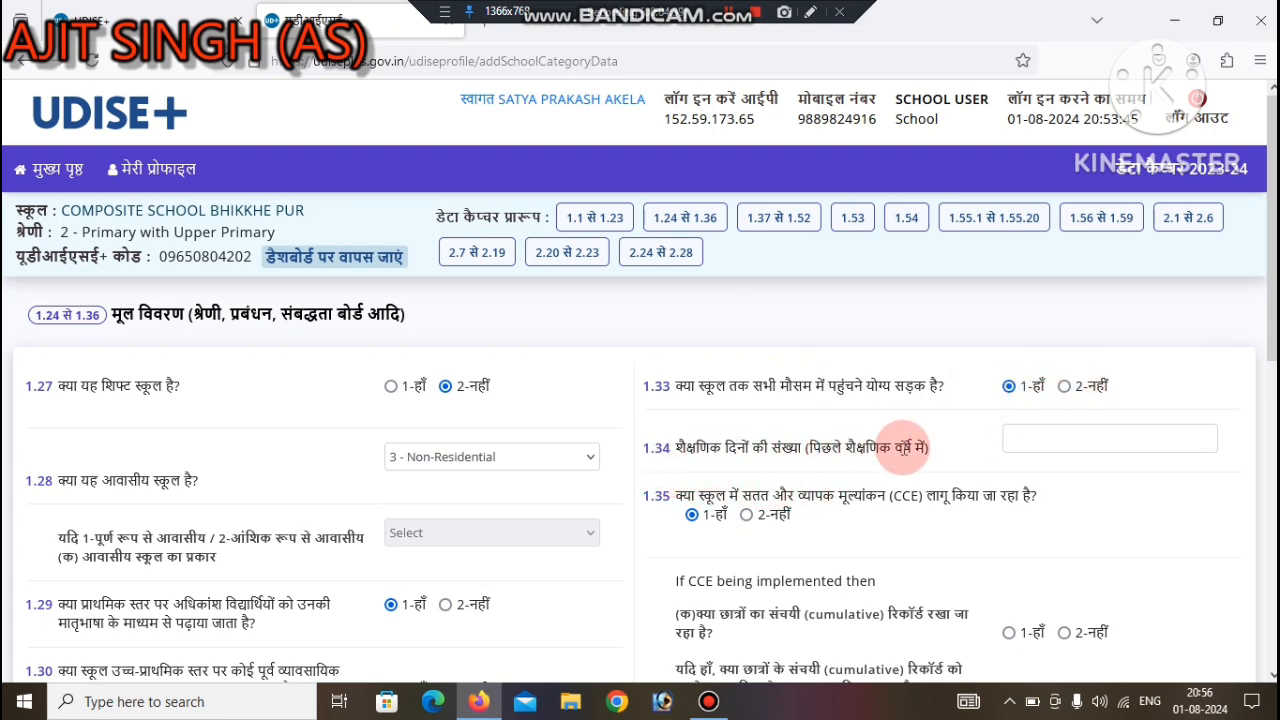
left_click(1029, 430)
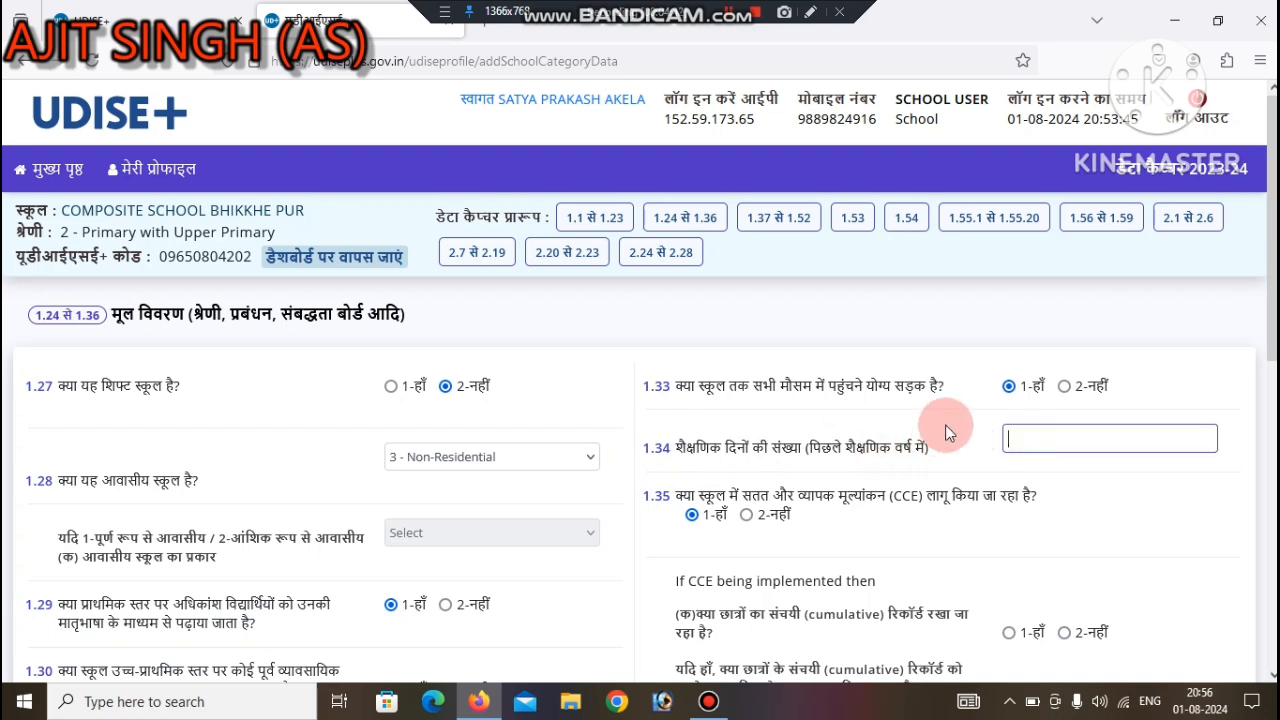
type("236")
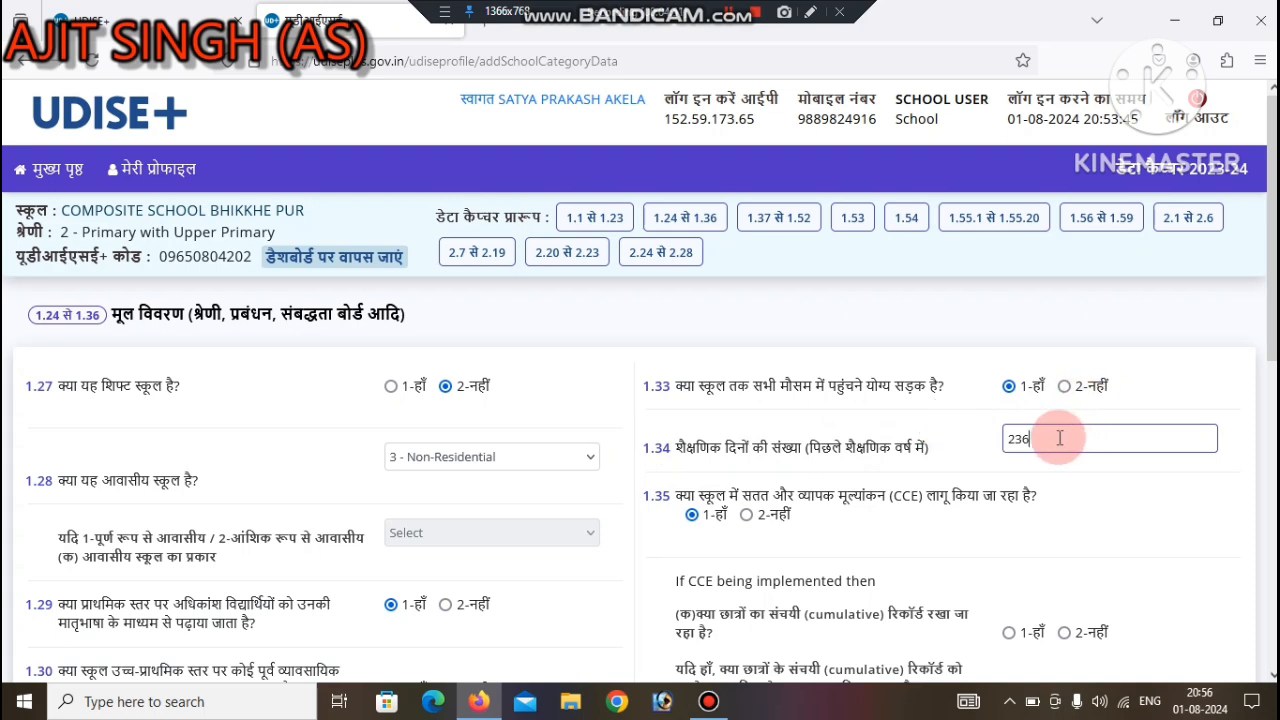
left_click_drag(1063, 437, 943, 437)
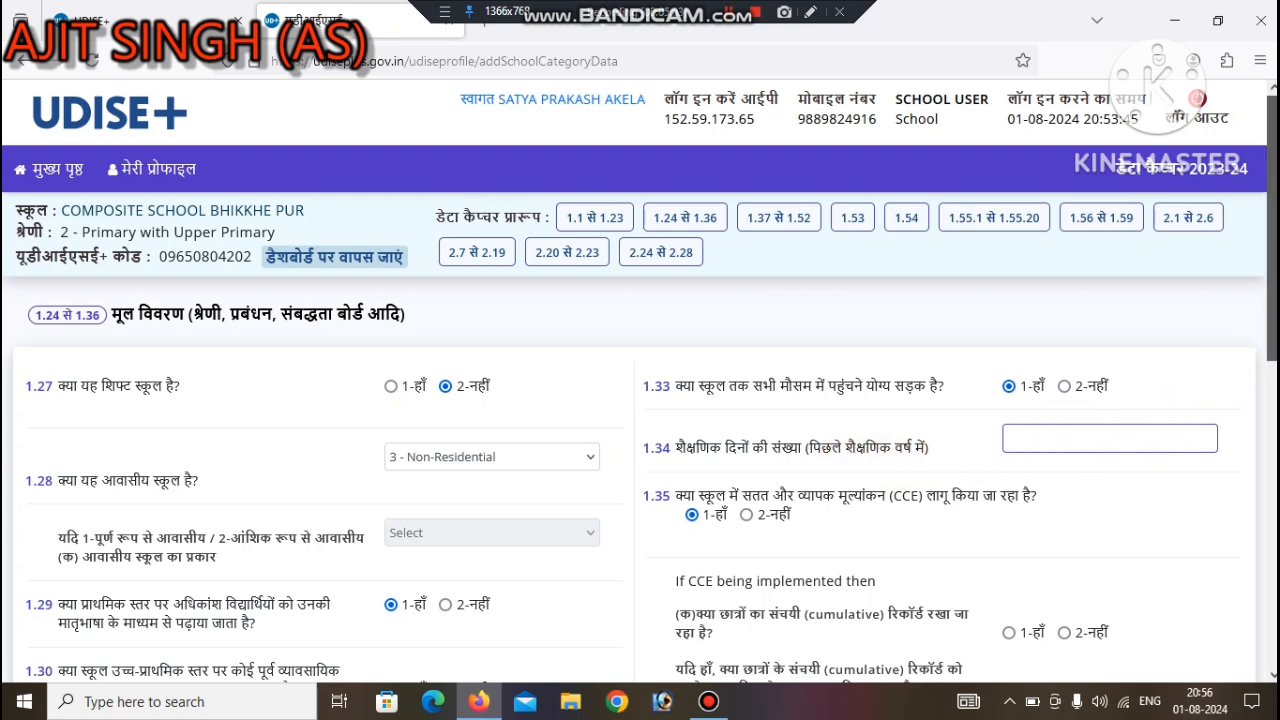
Step: Answer 1-हाँ in question 1.35 for keeping students' cumulative records and for sharing them with parents
scroll(1270, 250, "down", 1)
scroll(640, 412, "down", 1)
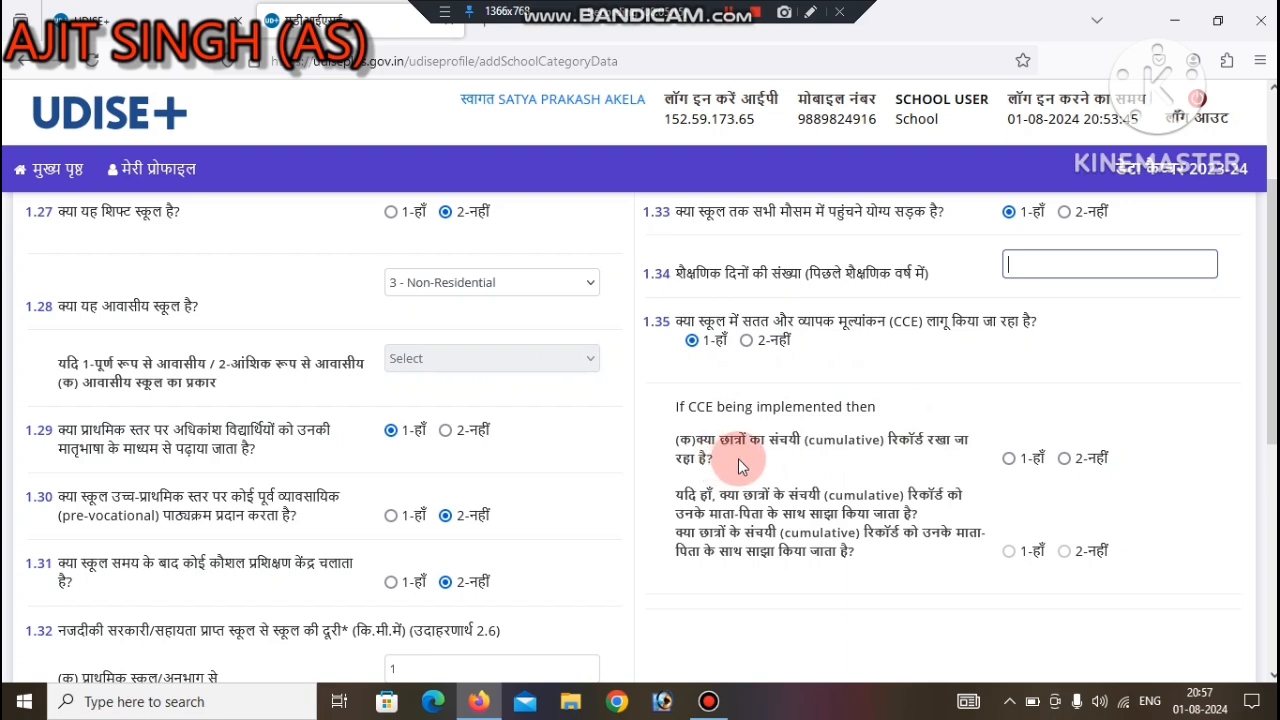
left_click(1009, 458)
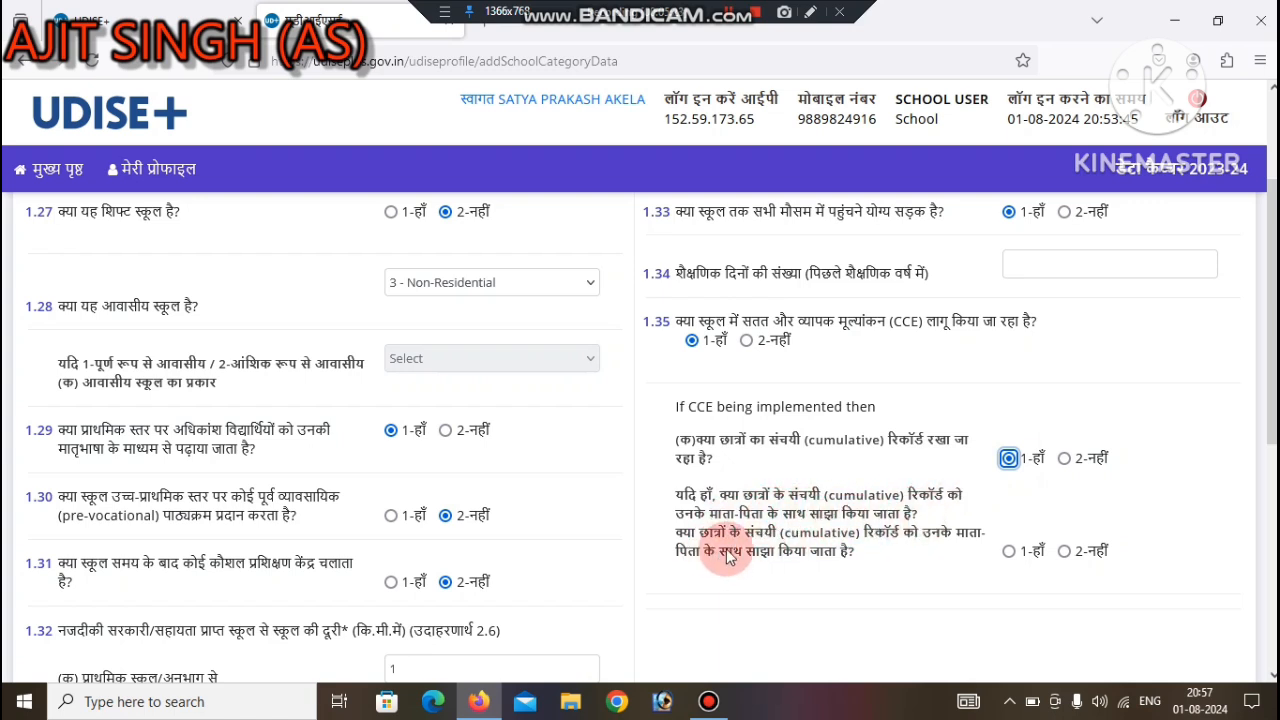
left_click(1009, 551)
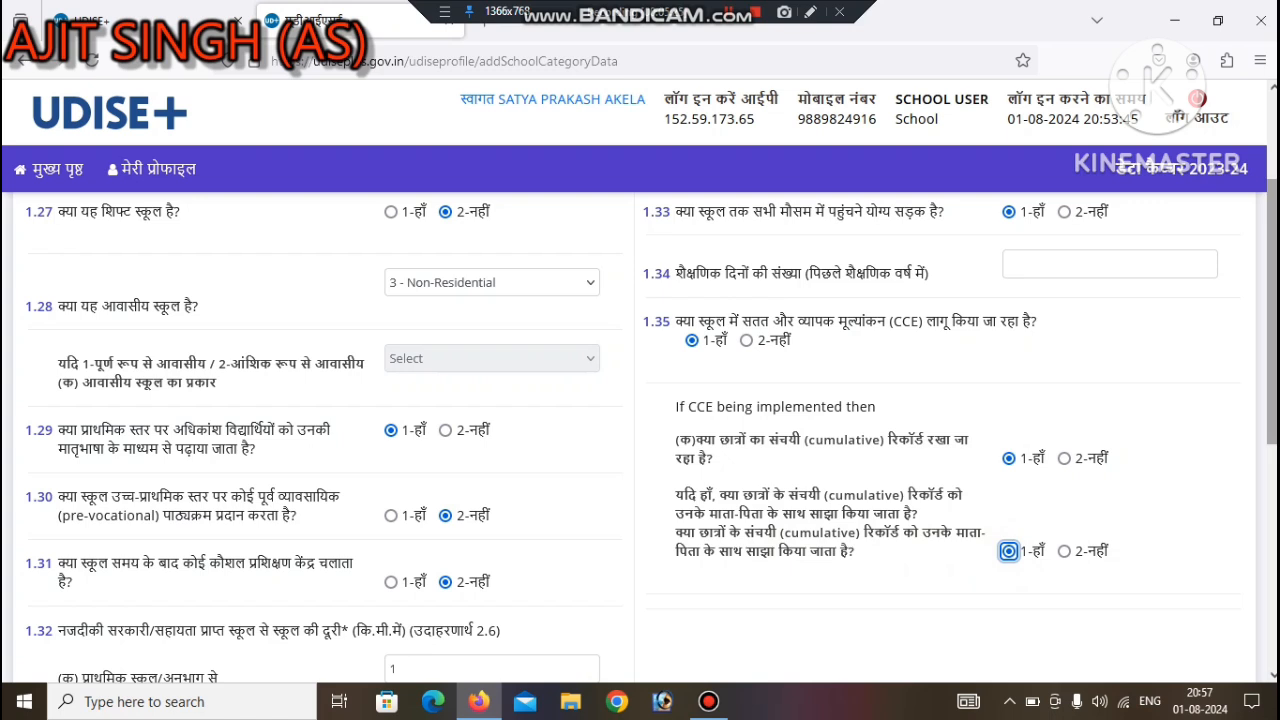
Step: Move on to the form 1.37 से 1.52 on Anganwadi, SMC/SMDC and others without submitting the current one
scroll(1013, 562, "down", 2)
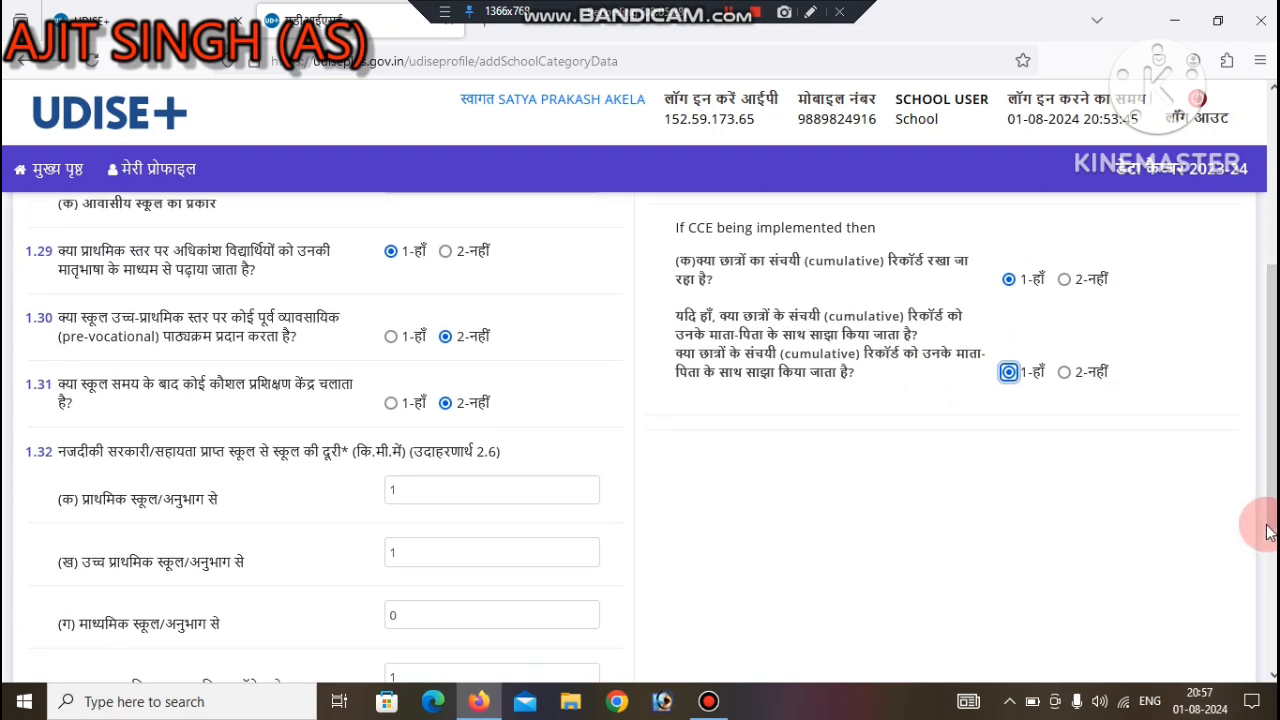
scroll(1260, 510, "down", 3)
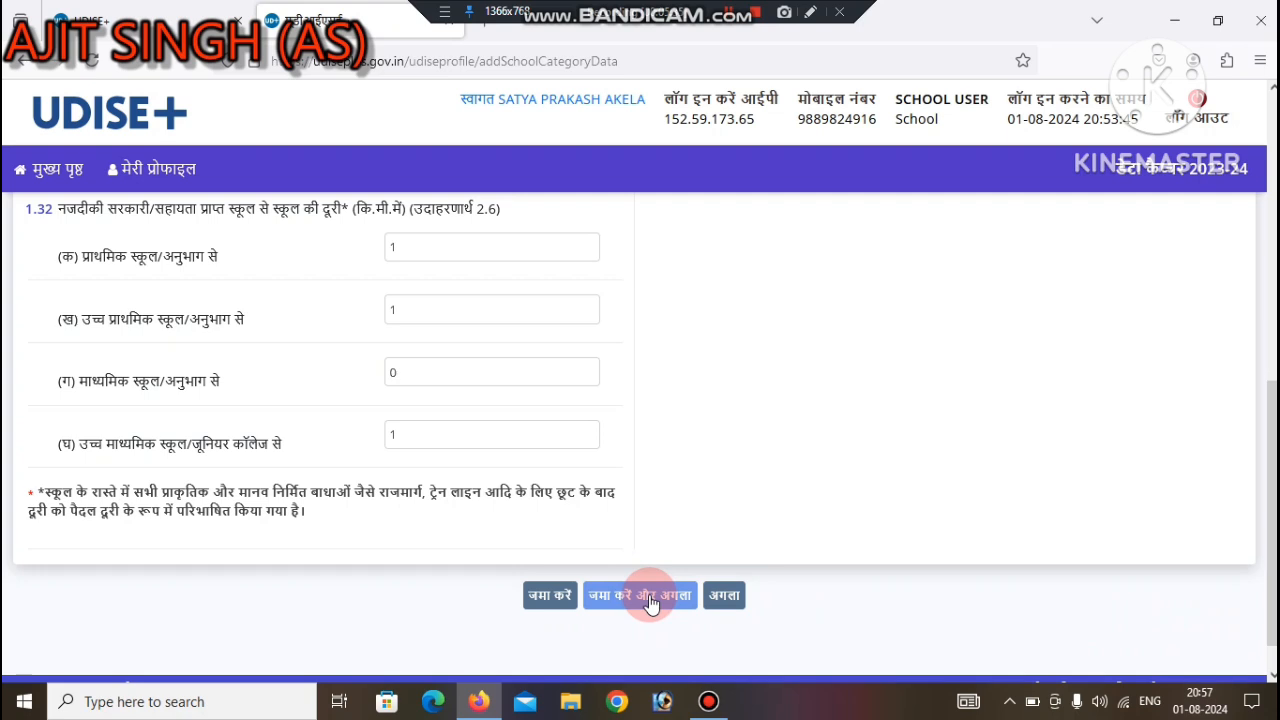
left_click(725, 597)
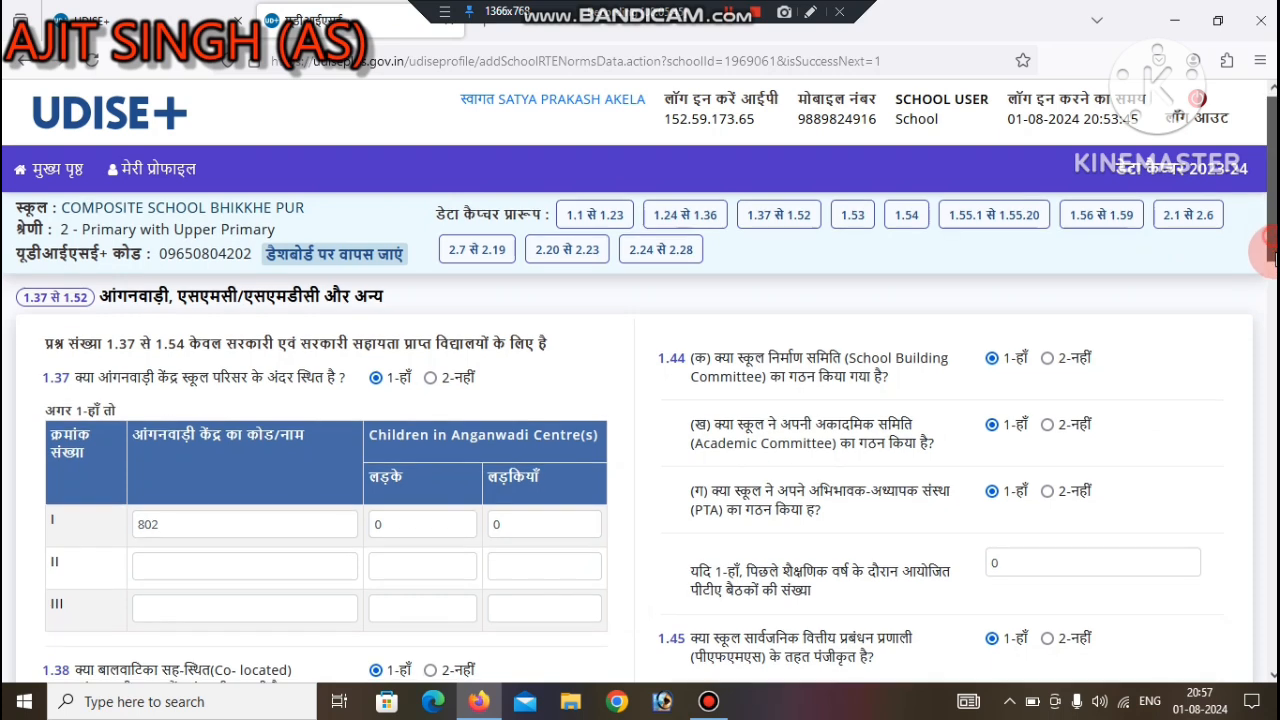
Step: Review question 1.37 on the Anganwadi centre, including its code and the numbers of boys and girls
scroll(969, 292, "down", 1)
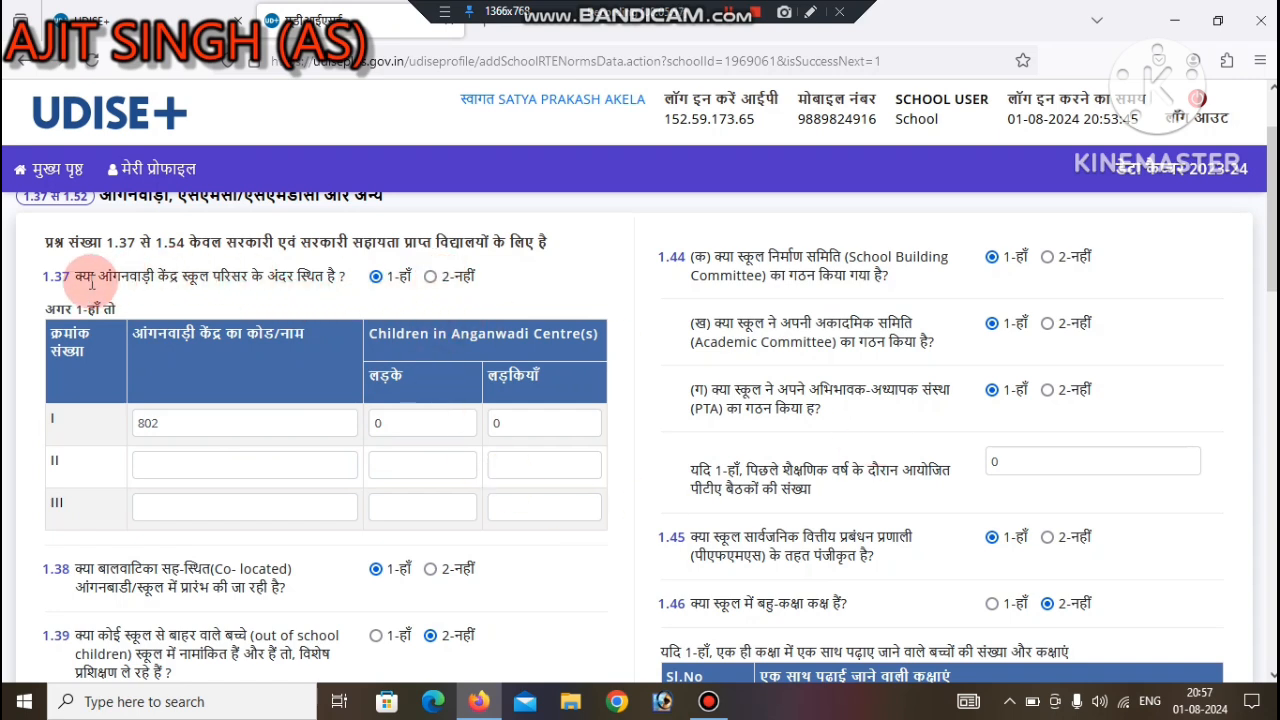
left_click_drag(77, 279, 368, 284)
left_click_drag(180, 423, 140, 425)
left_click(390, 422)
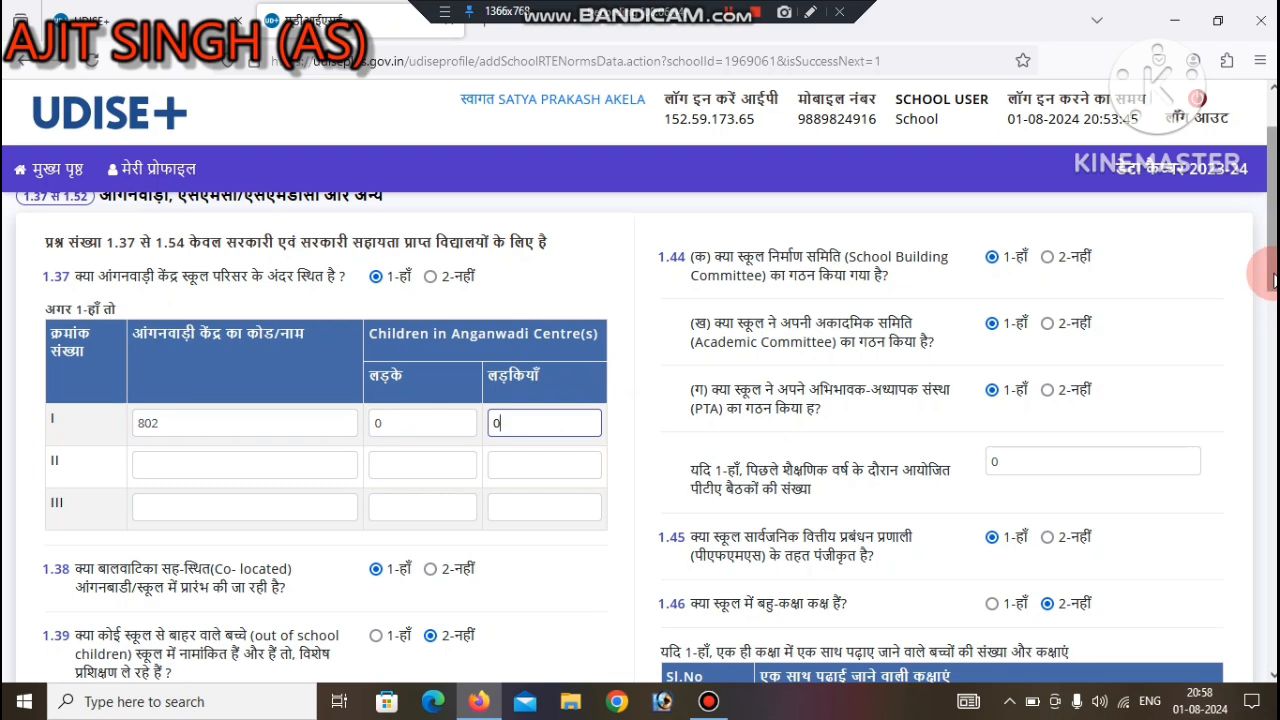
scroll(900, 288, "down", 1)
left_click(391, 365)
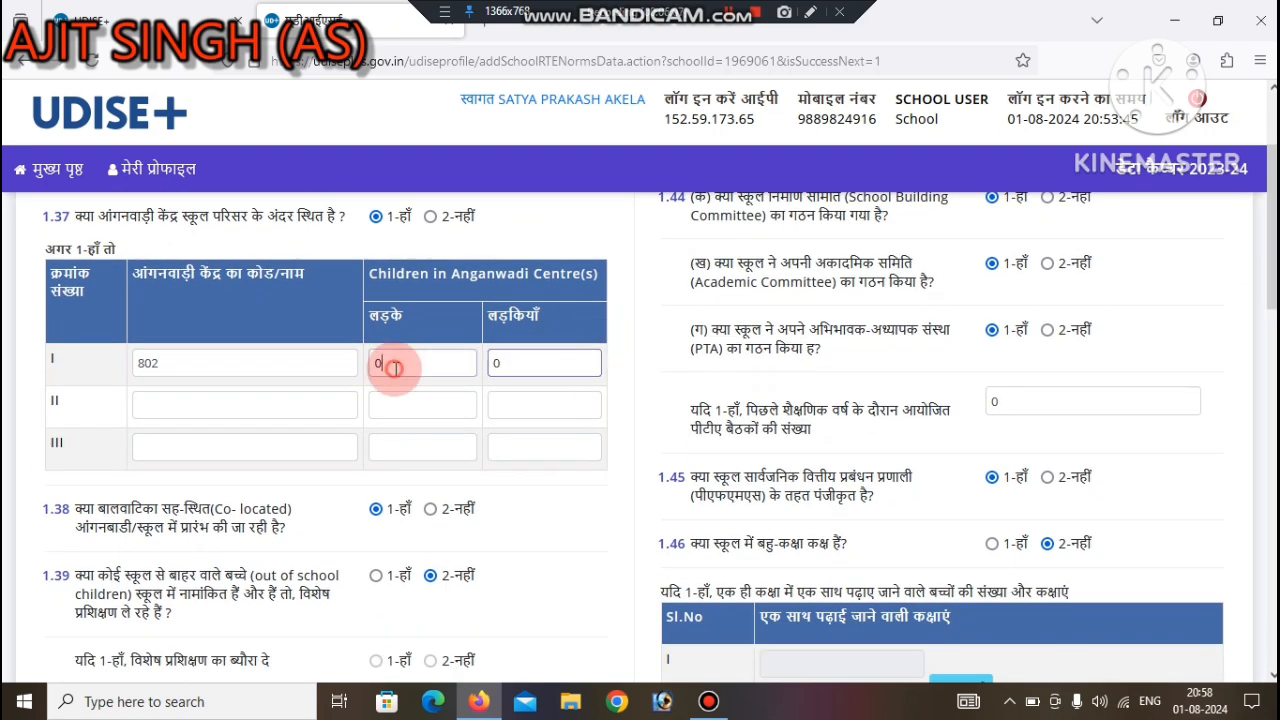
left_click(505, 363)
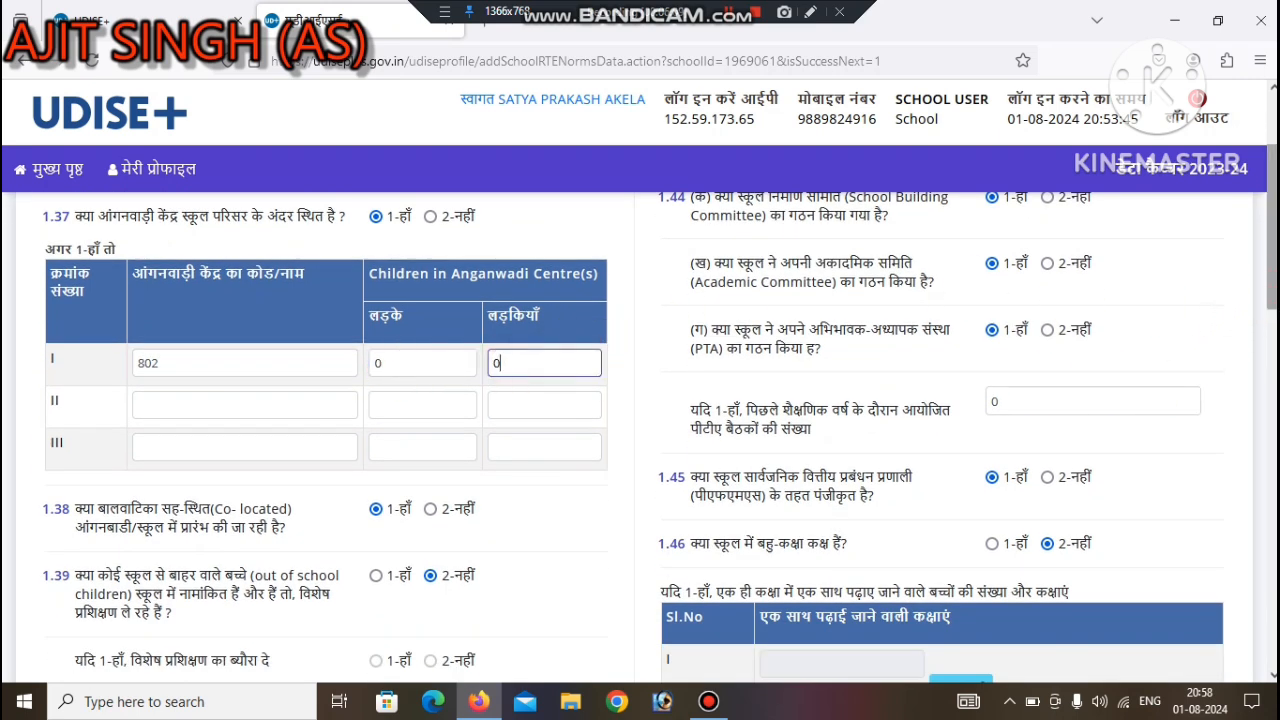
Step: Answer 1-हाँ in question 1.39 for out-of-school children enrolled, including the special training item
scroll(1095, 400, "down", 1)
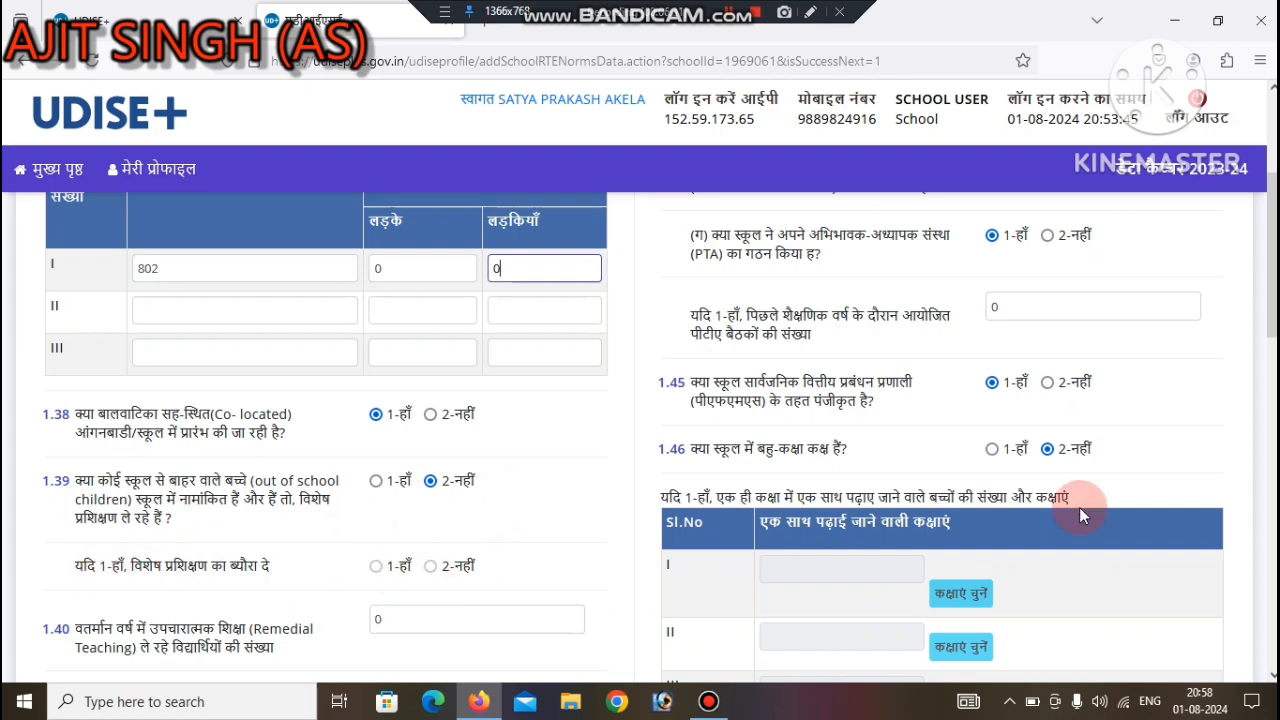
scroll(1270, 317, "down", 4)
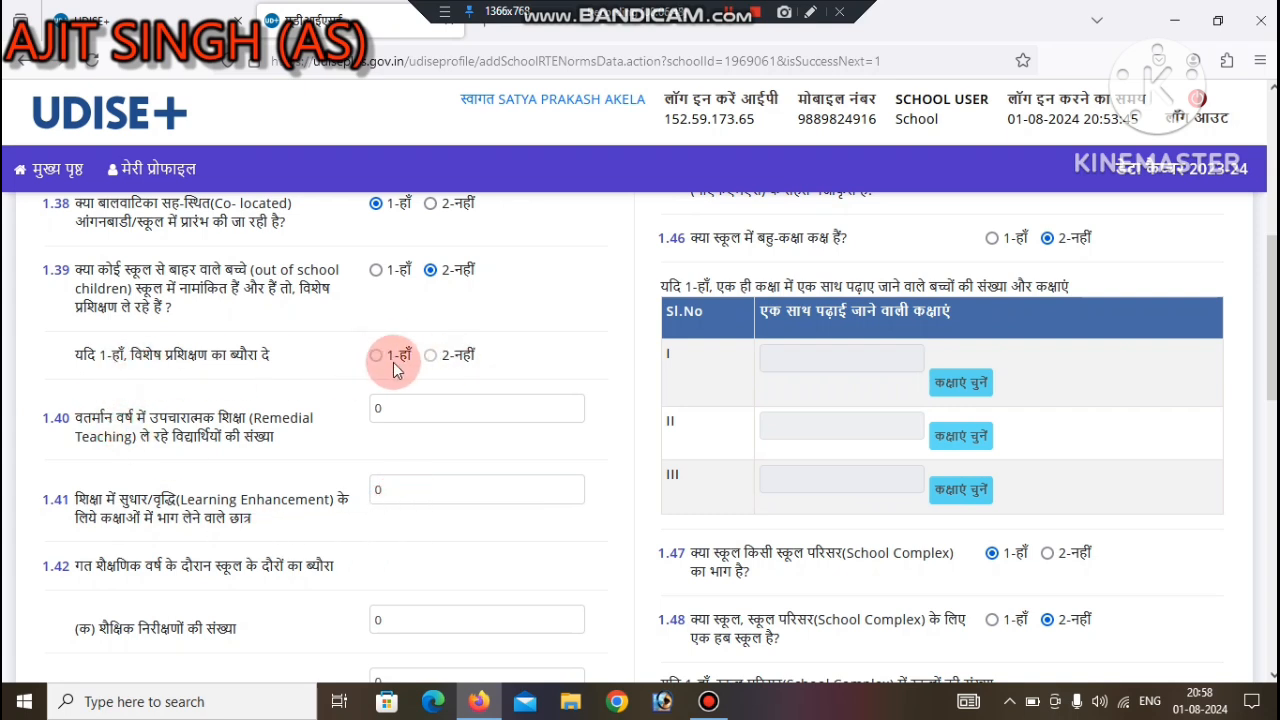
left_click(375, 271)
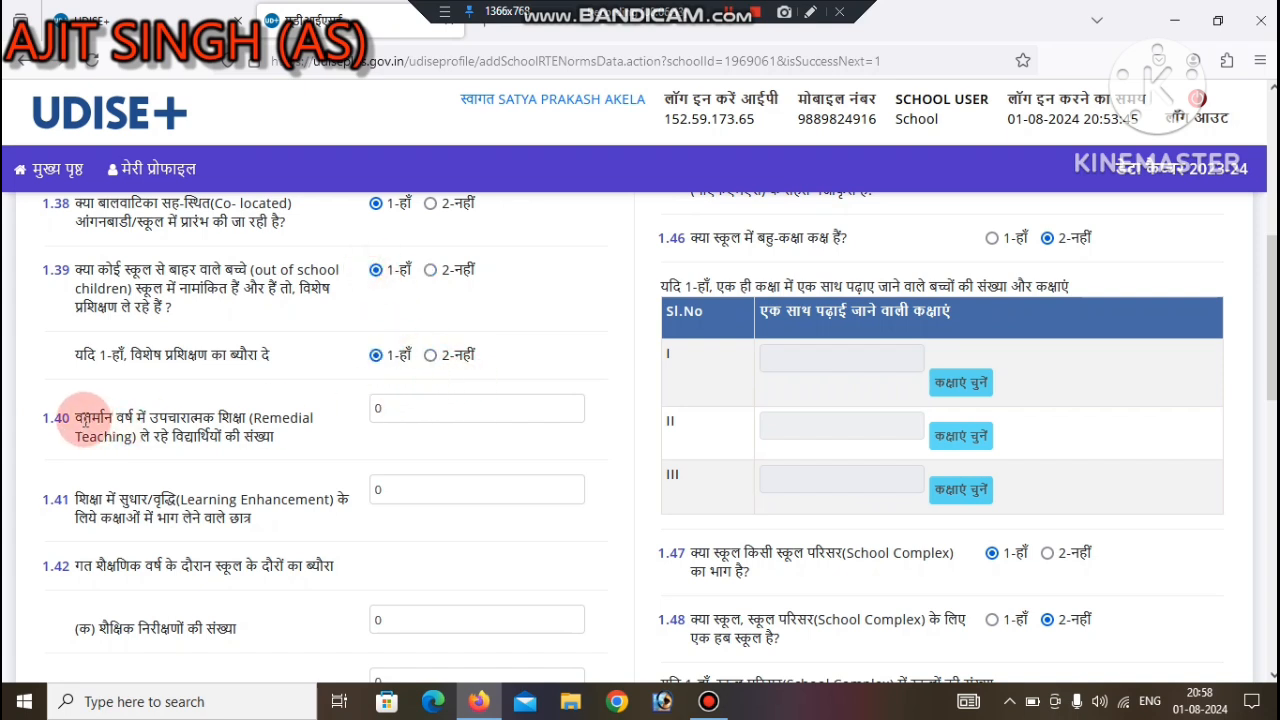
Step: Clear the number of students receiving remedial teaching in question 1.40 and enter 0 again
left_click_drag(128, 418, 275, 422)
left_click(272, 420)
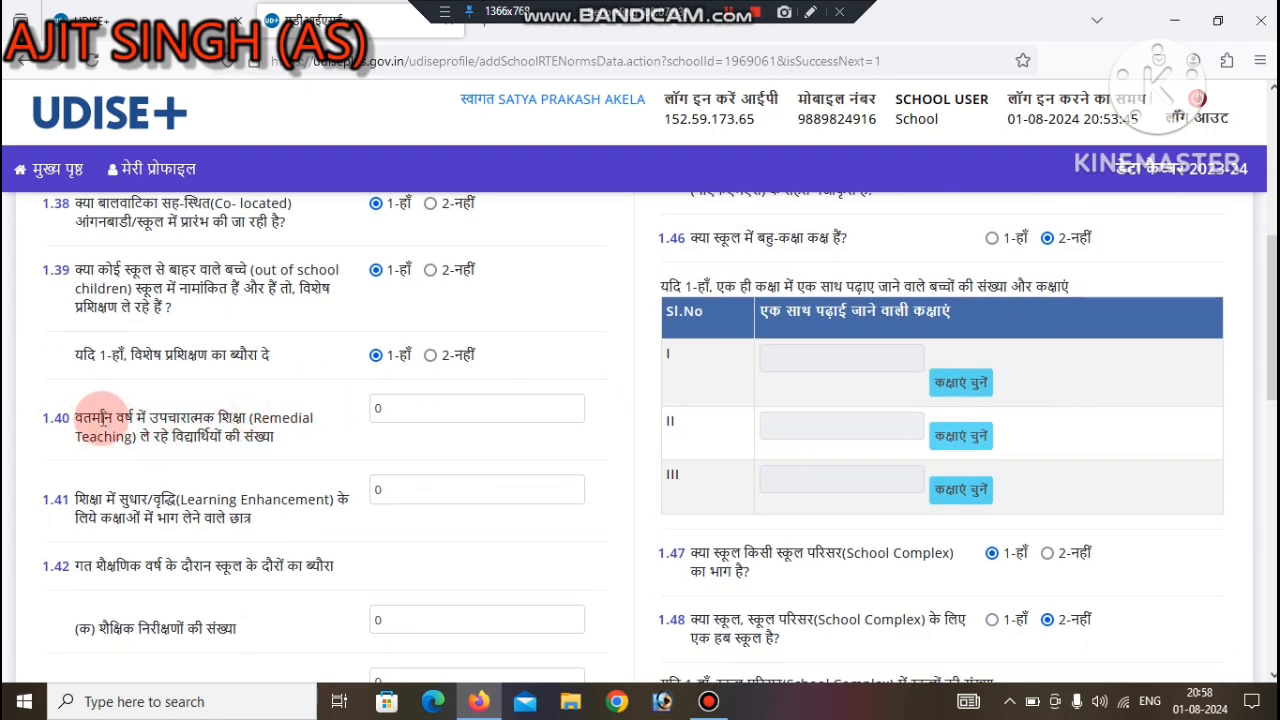
left_click(391, 408)
double_click(401, 400)
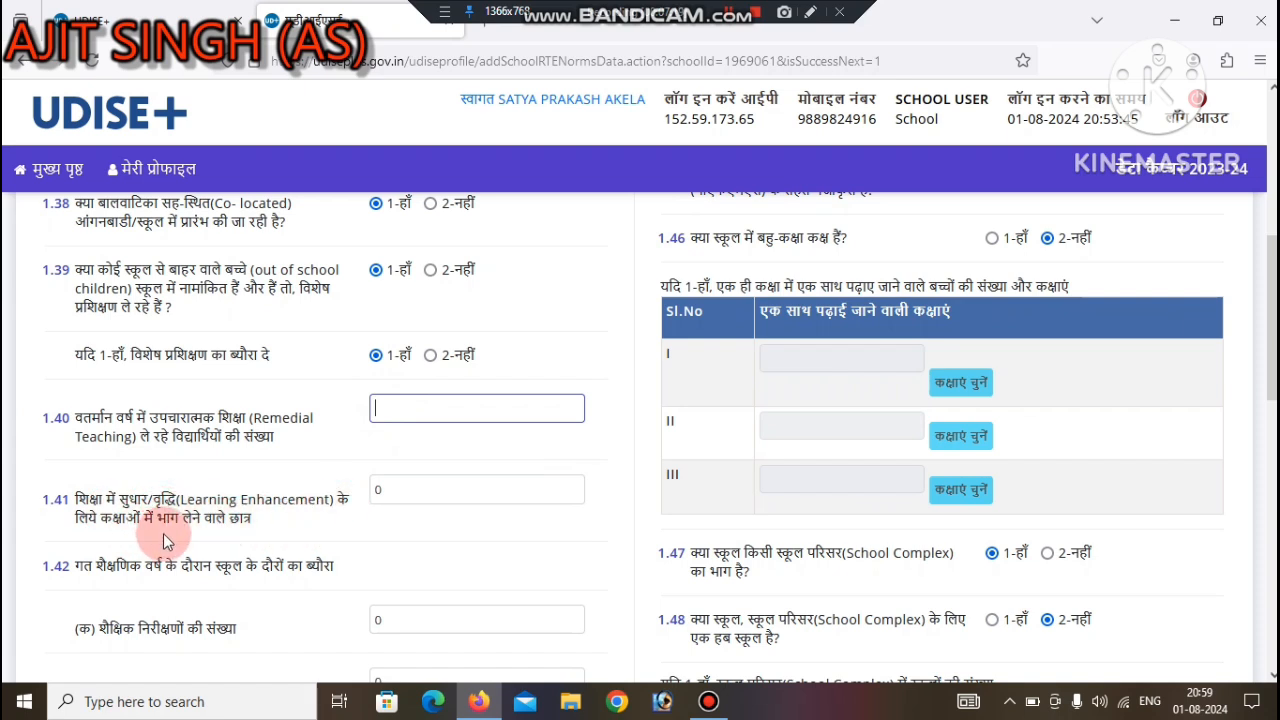
left_click(420, 489)
left_click(397, 405)
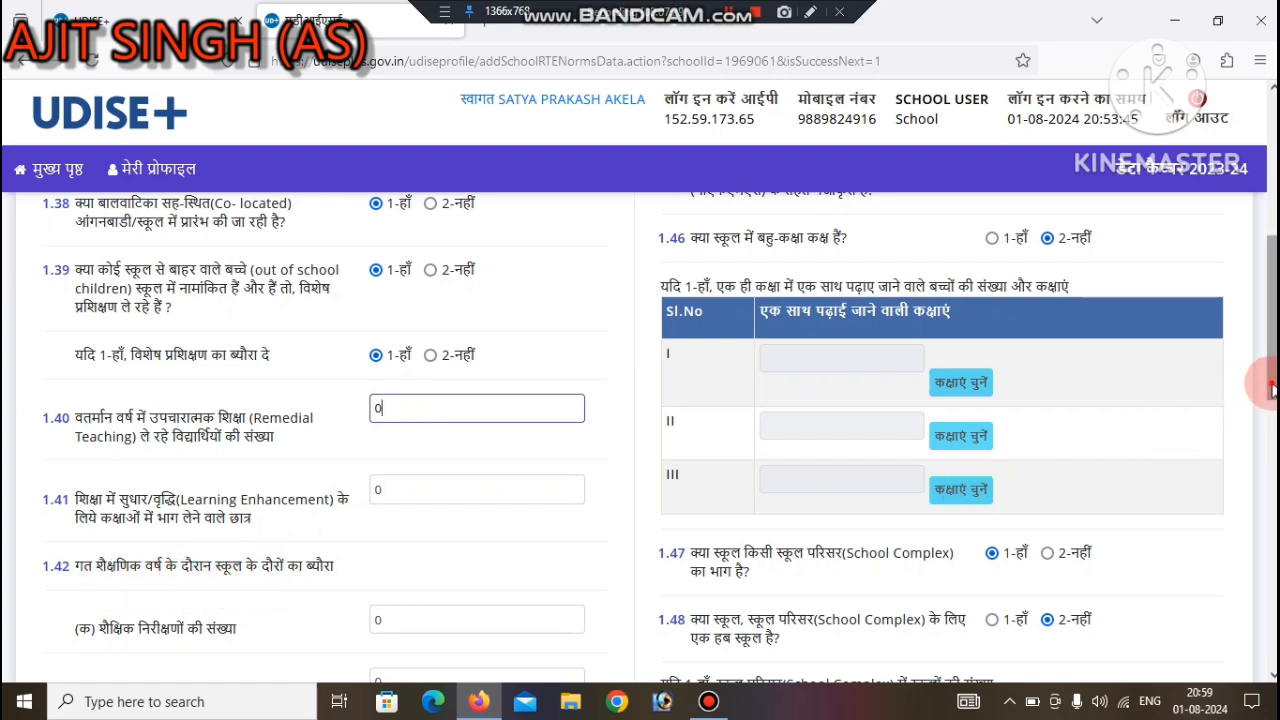
Step: Review question 1.42 on academic inspections and on visits by the CRC head, block-level and district or state officers
scroll(1272, 390, "down", 1)
scroll(1272, 390, "down", 2)
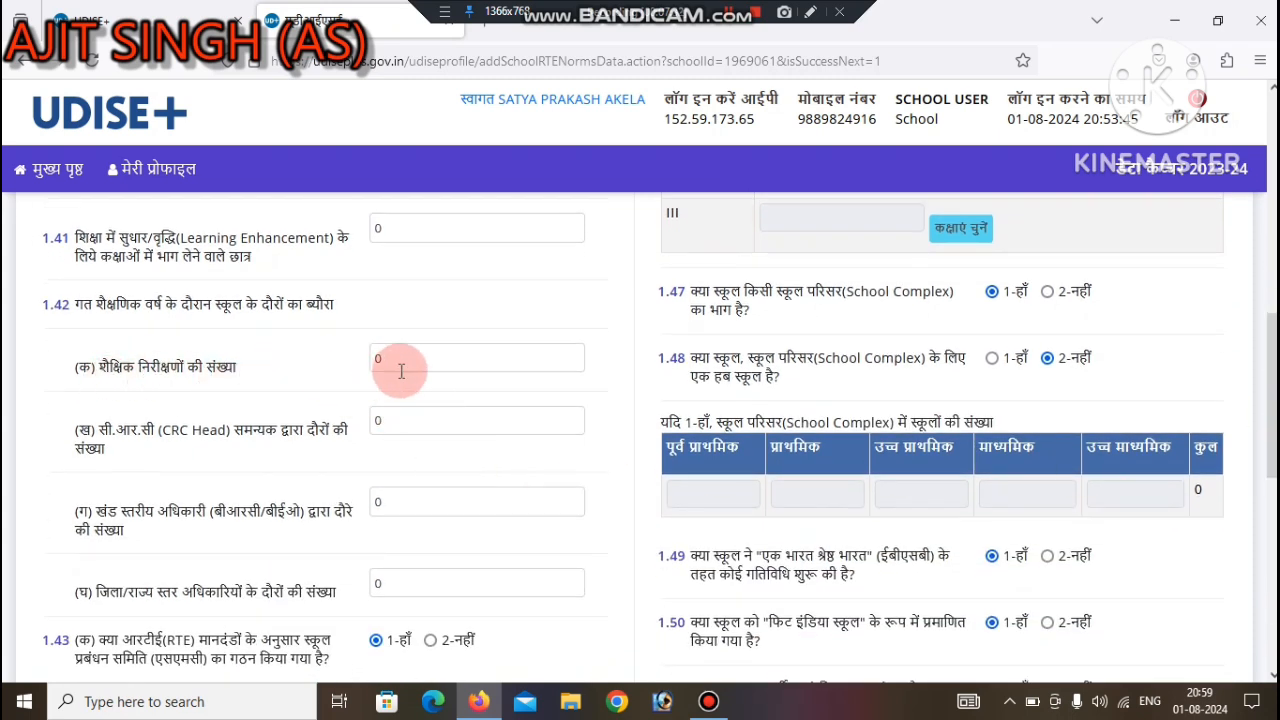
left_click_drag(400, 360, 354, 361)
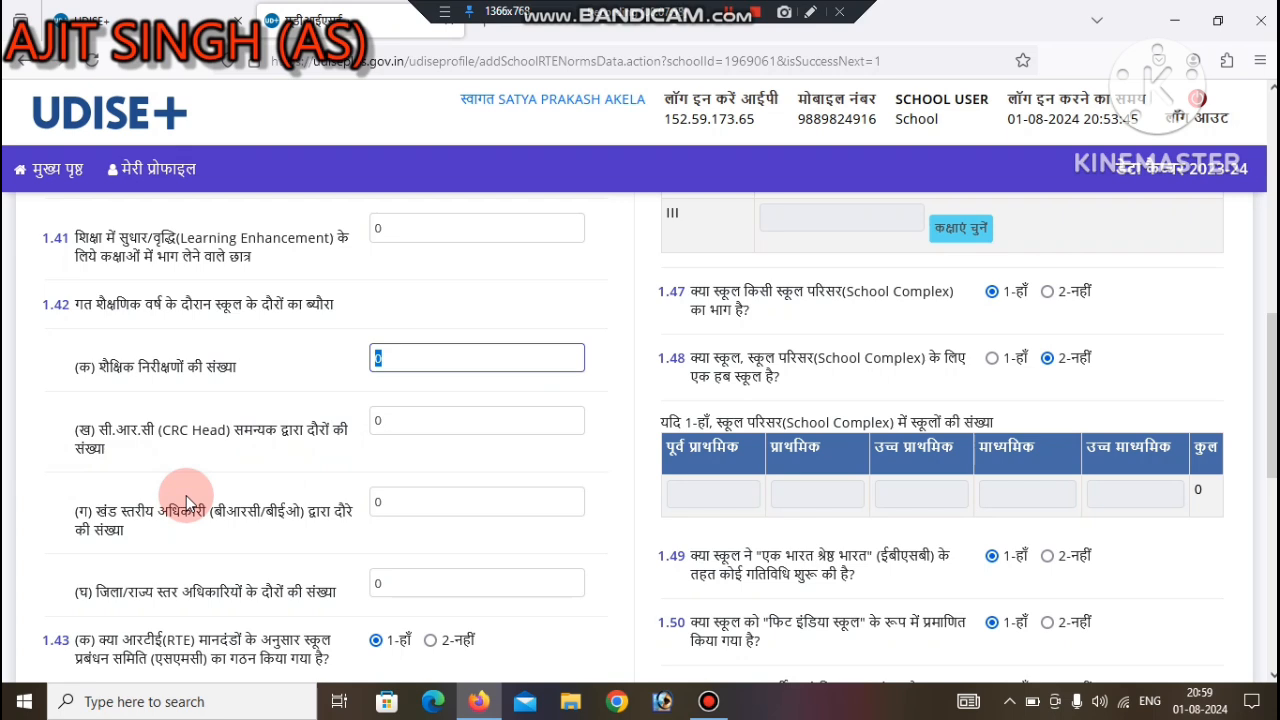
left_click(415, 423)
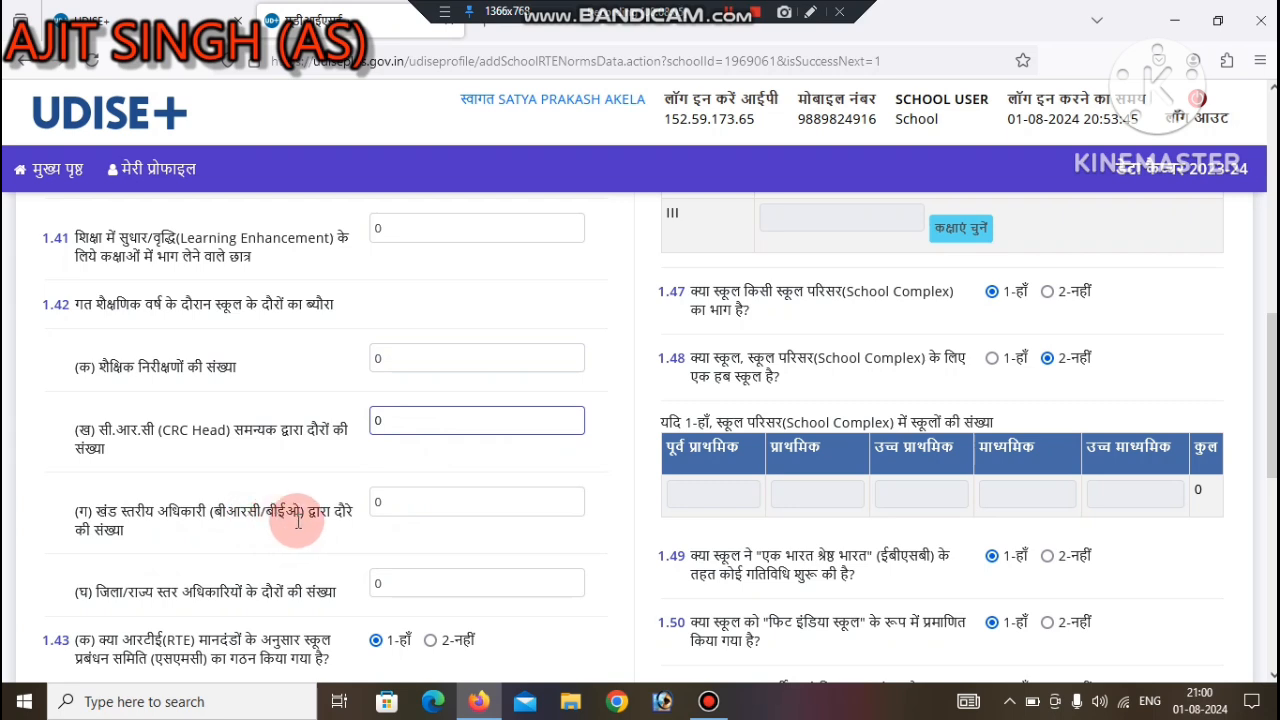
left_click(419, 505)
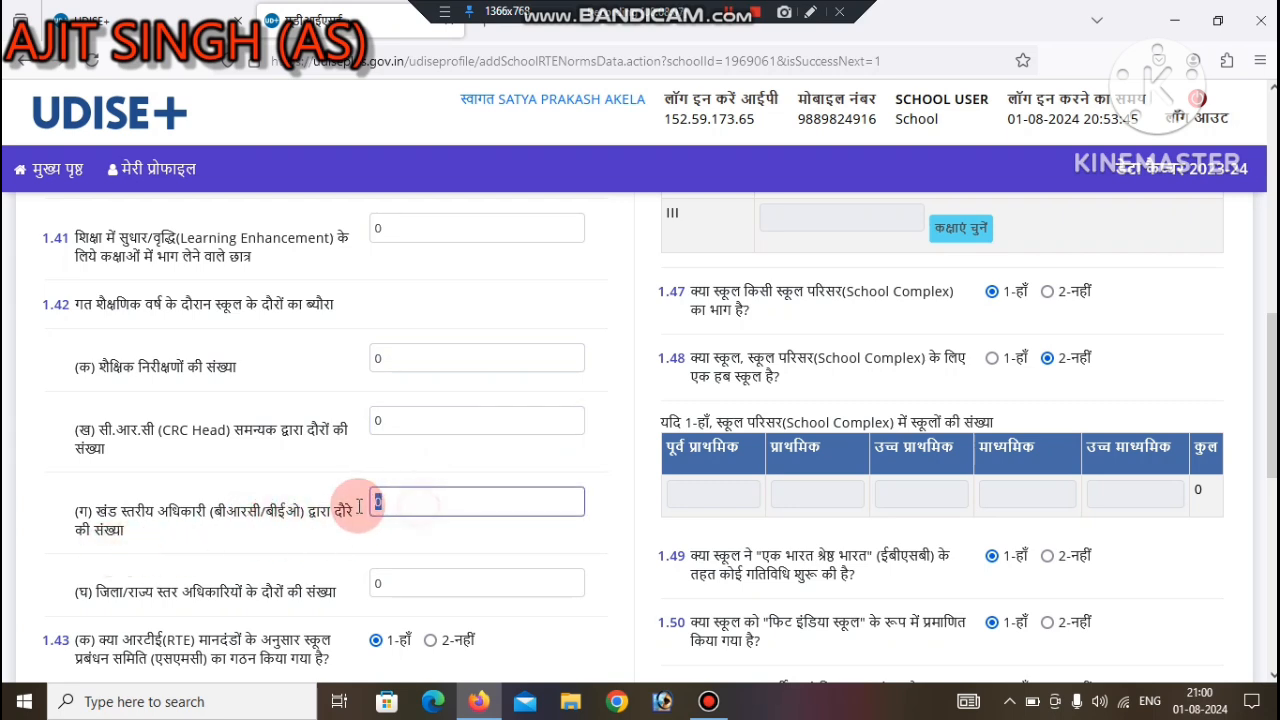
left_click(409, 420)
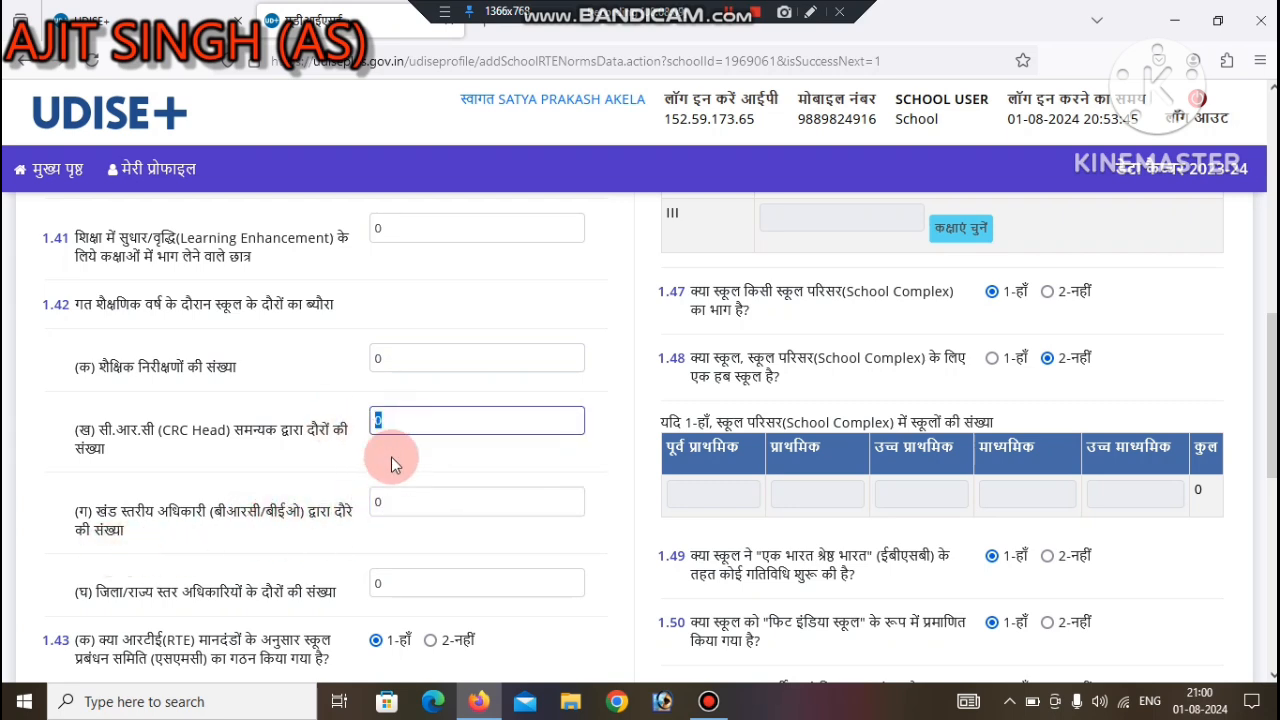
left_click(410, 502)
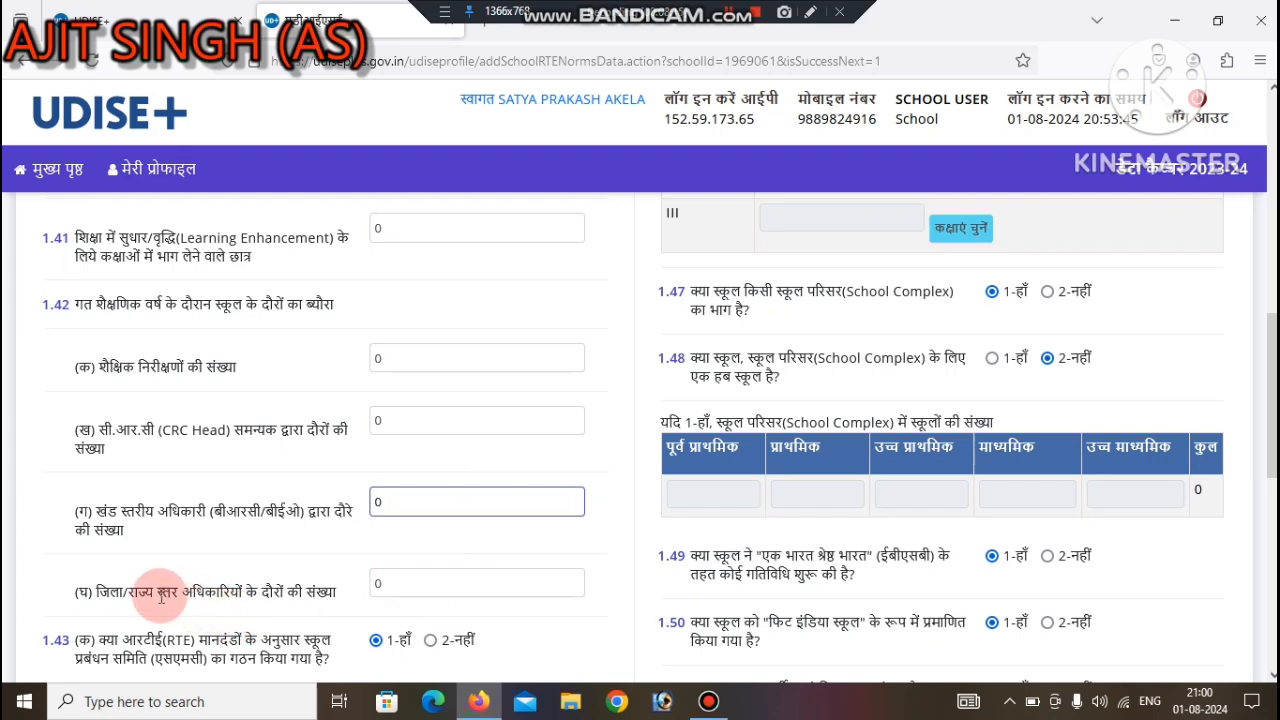
left_click(389, 586)
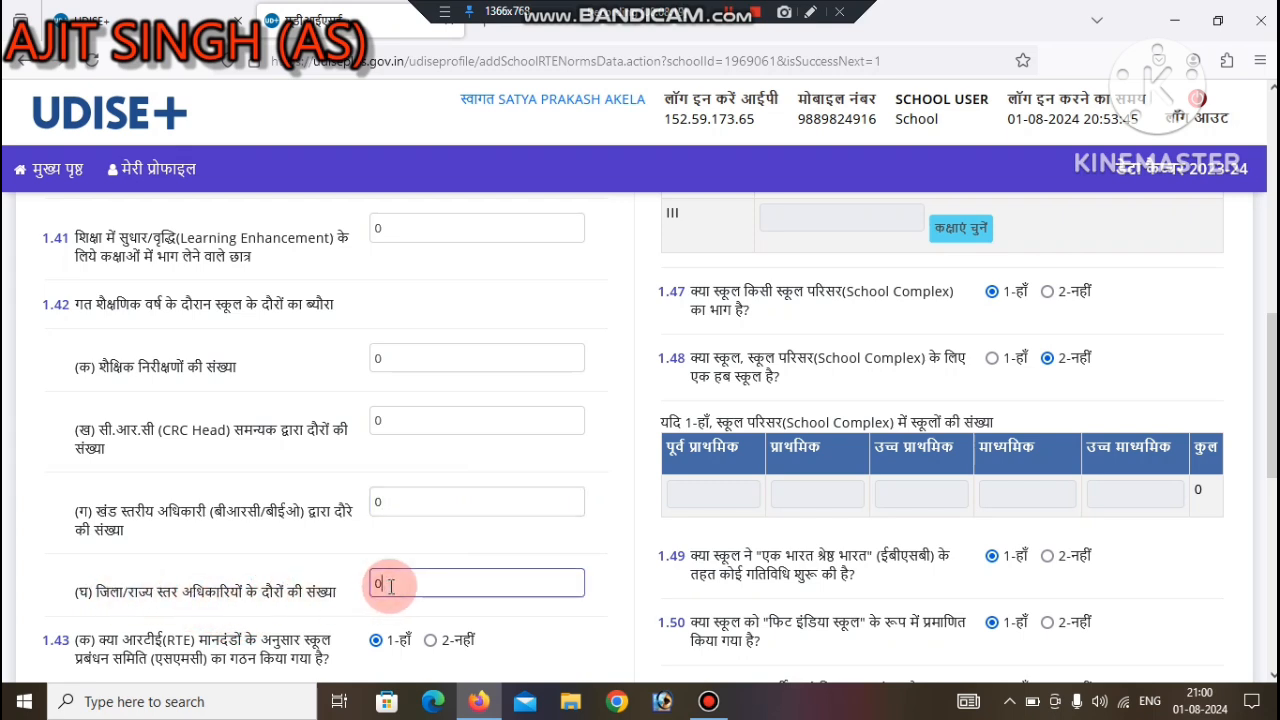
Step: Set the number of visits by block-level officers in question 1.42 (ग) to 11
scroll(1270, 400, "down", 1)
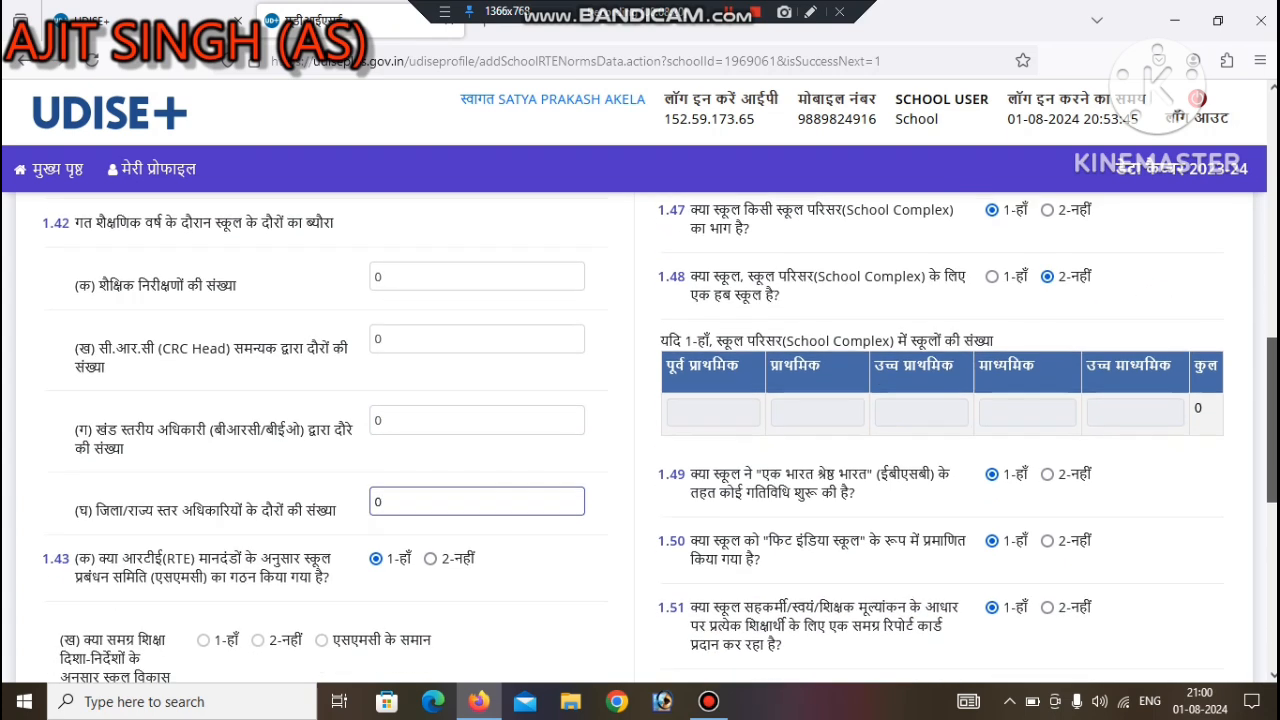
scroll(676, 410, "down", 1)
double_click(419, 369)
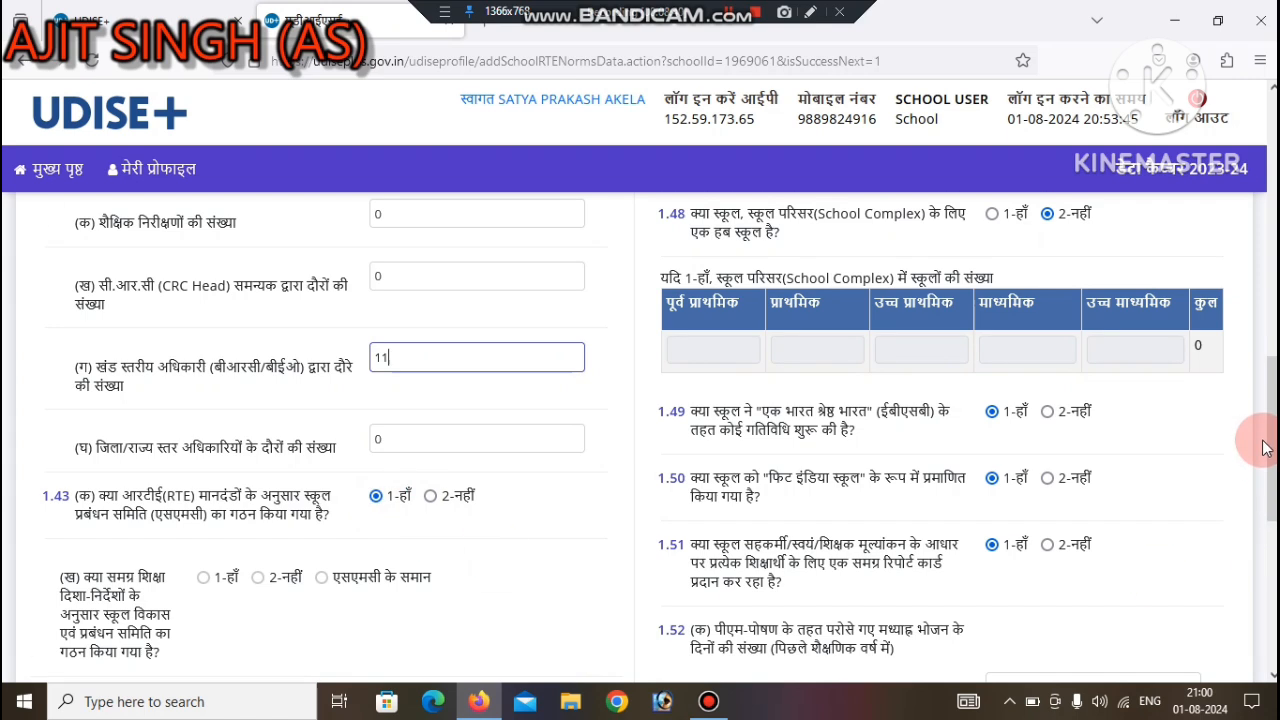
Step: Try to choose 1-हाँ or 2-नहीं in question 1.43 (ख) on forming the school development and management committee
left_click_drag(1270, 430, 1270, 476)
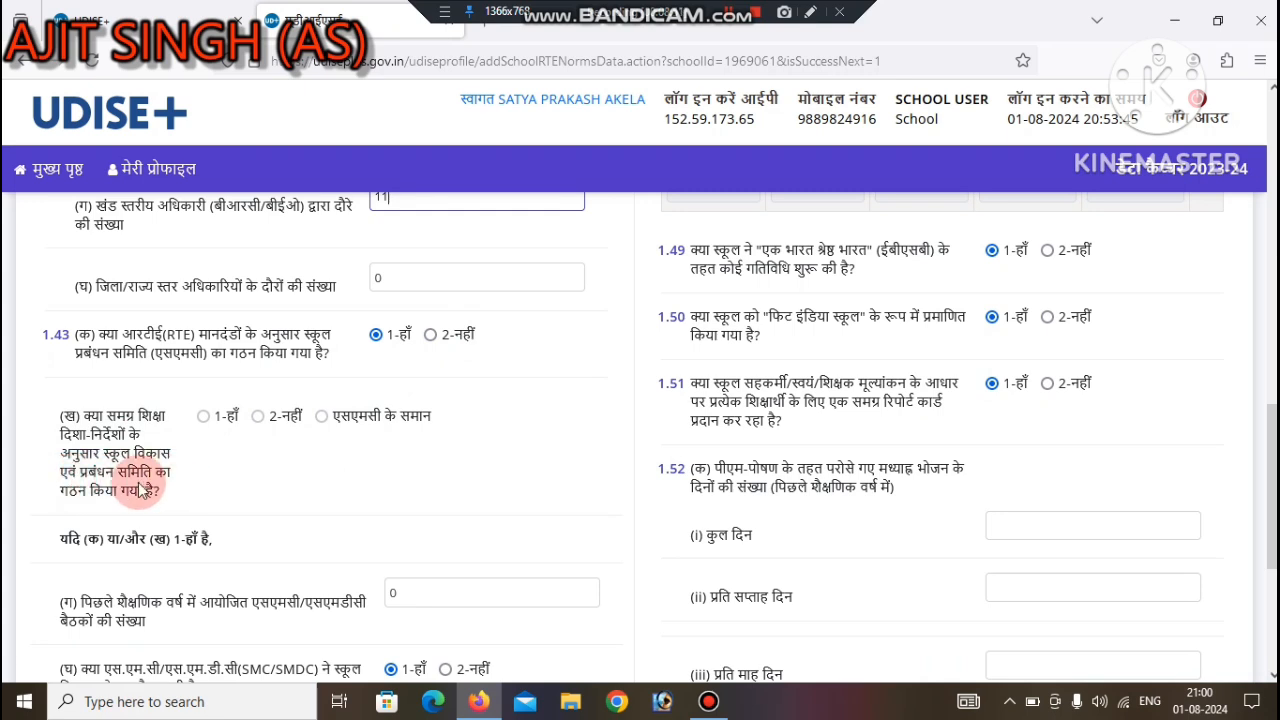
left_click(234, 437)
left_click(205, 418)
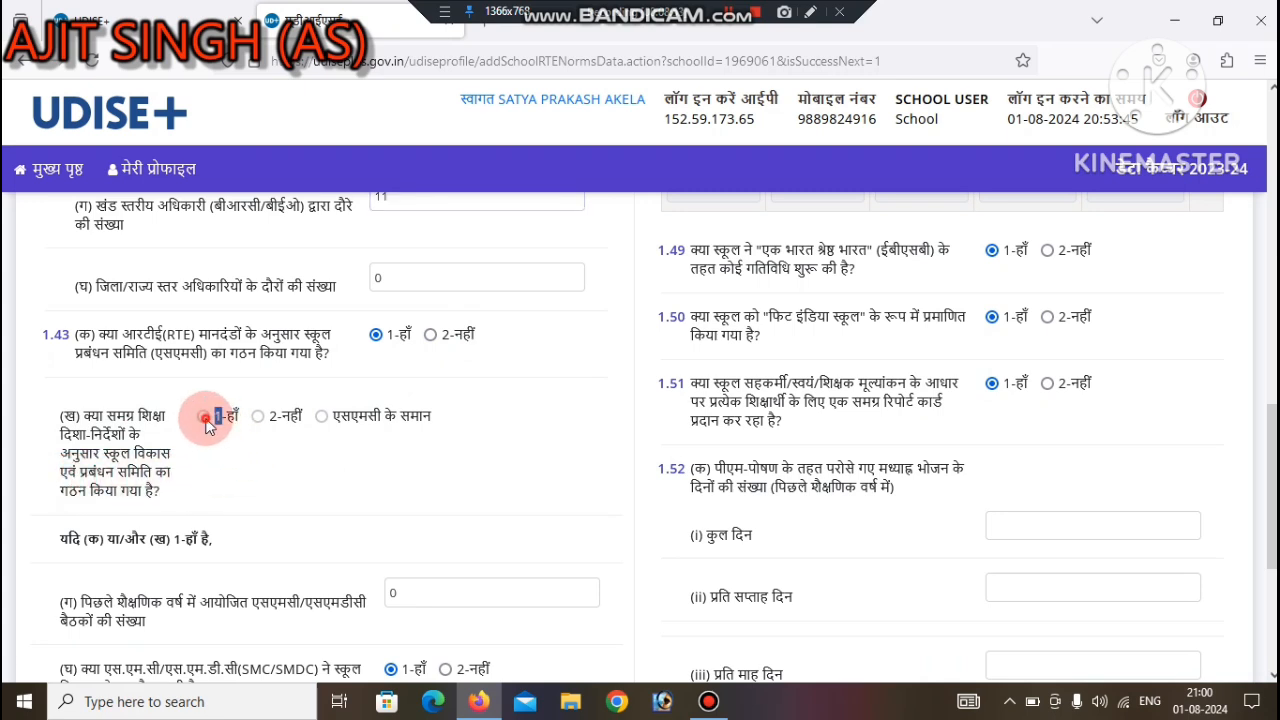
left_click(248, 414)
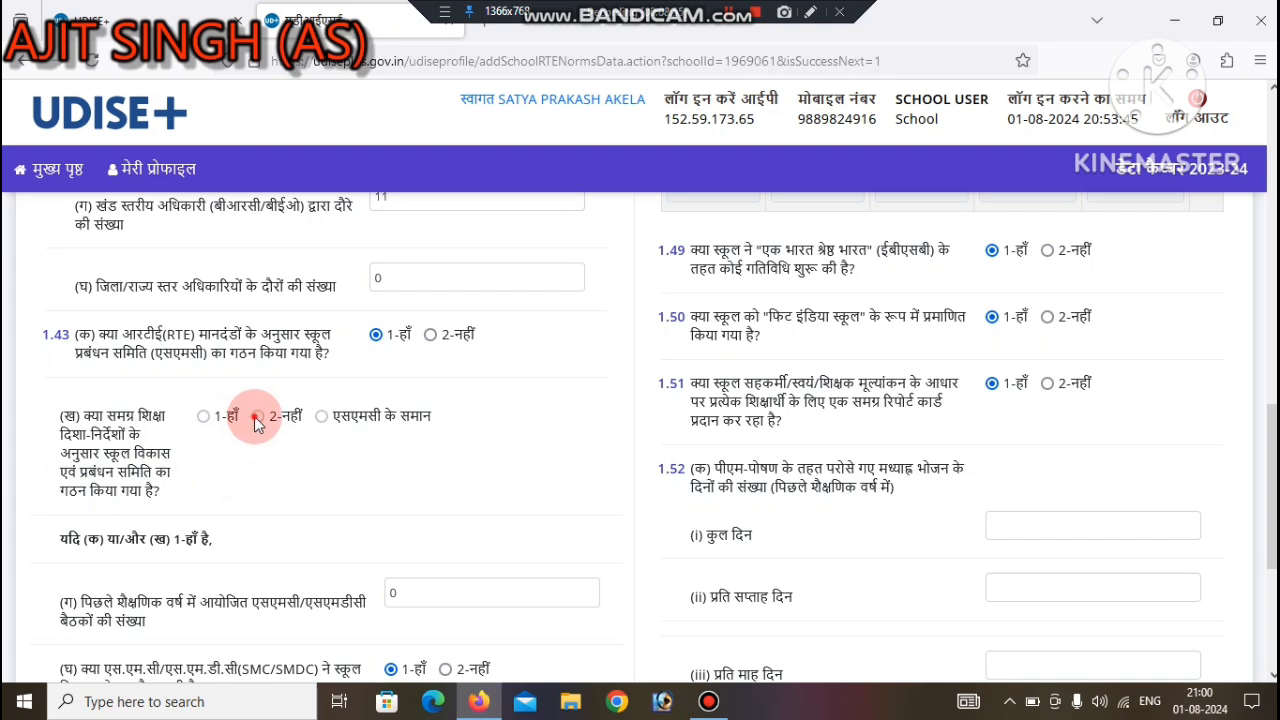
left_click(375, 334)
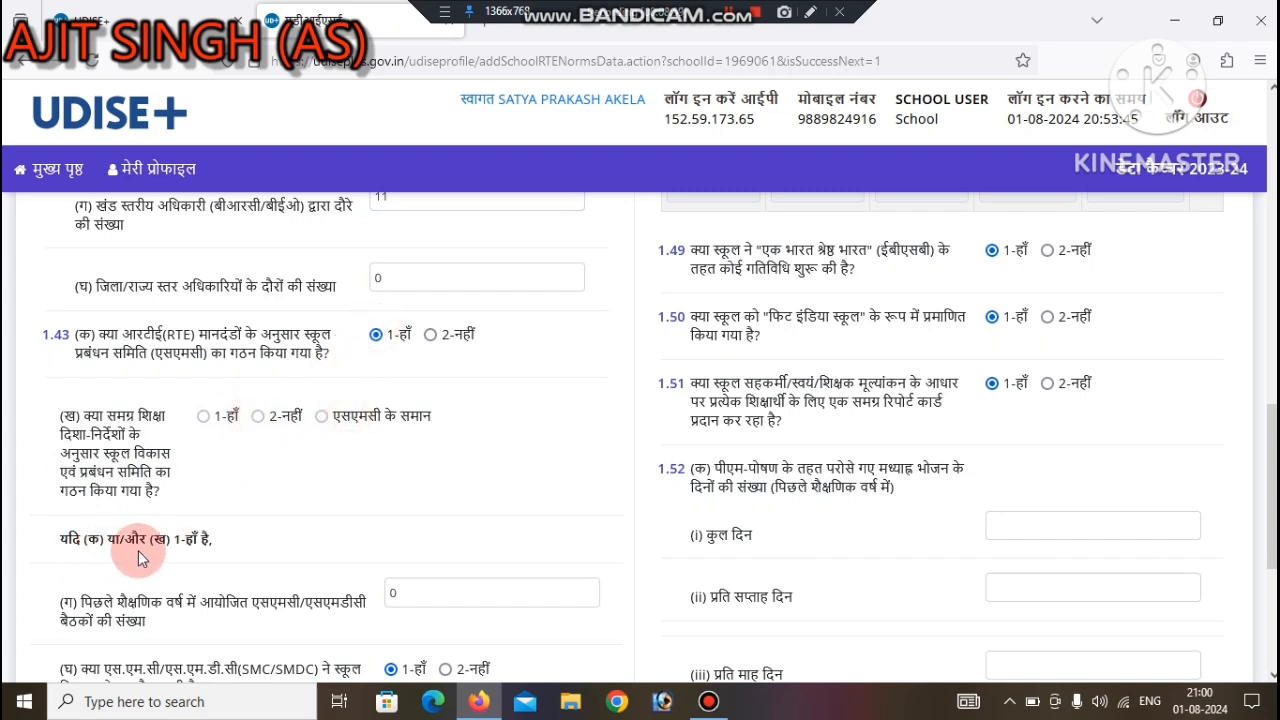
left_click(386, 581)
type("0")
left_click(208, 420)
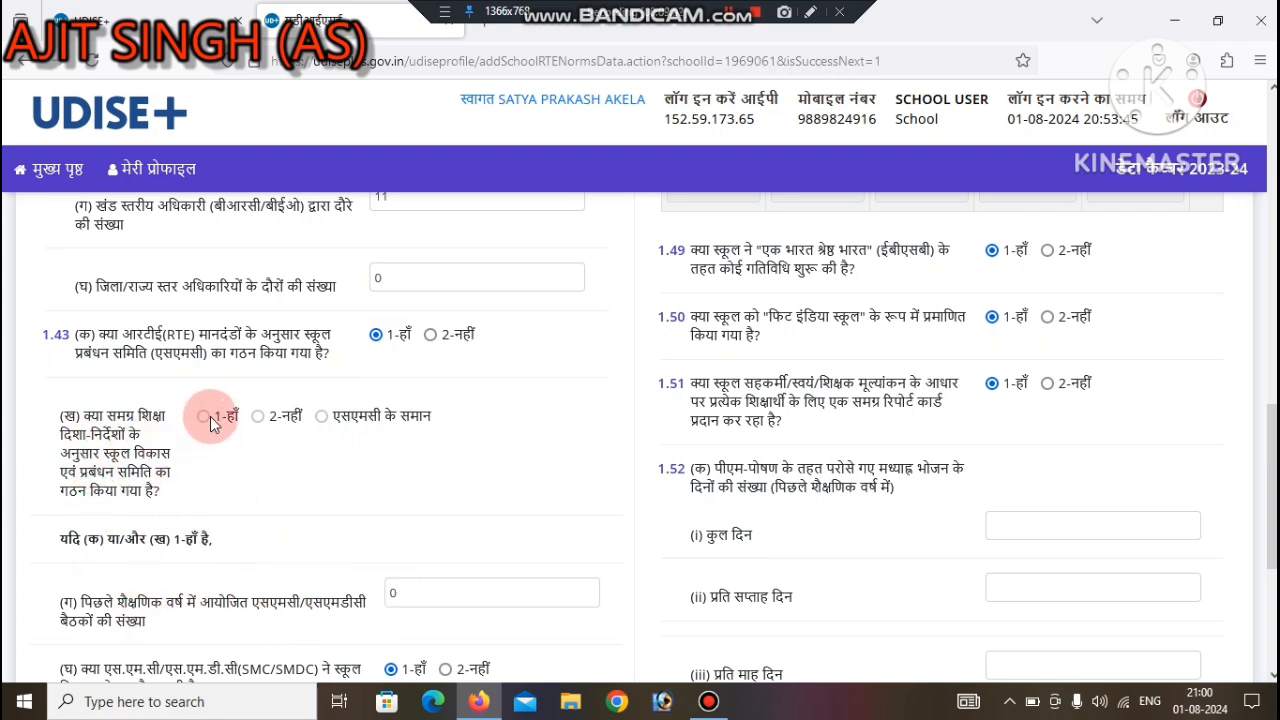
left_click(274, 416)
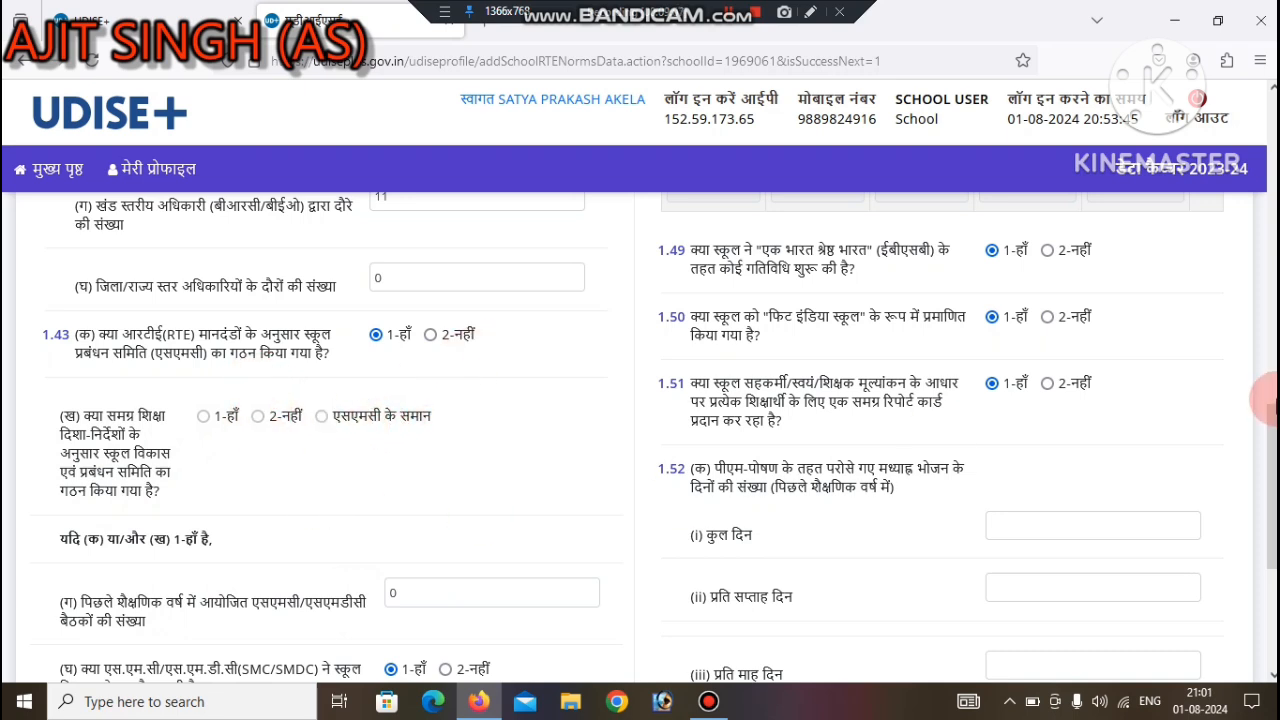
Step: Switch question 1.43 (क) to 2-नहीं, try to answer part (ख), and set part (क) back to 1-हाँ
scroll(225, 508, "down", 2)
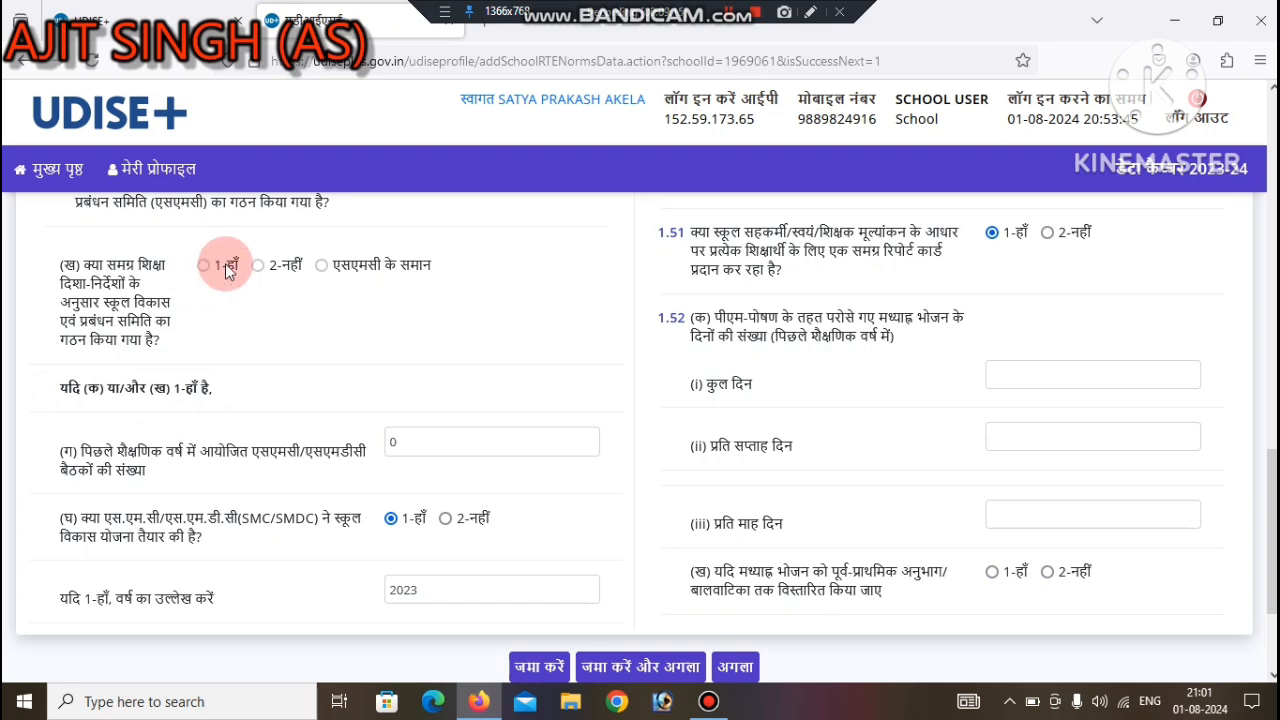
scroll(672, 412, "down", 2)
left_click_drag(1271, 560, 1271, 483)
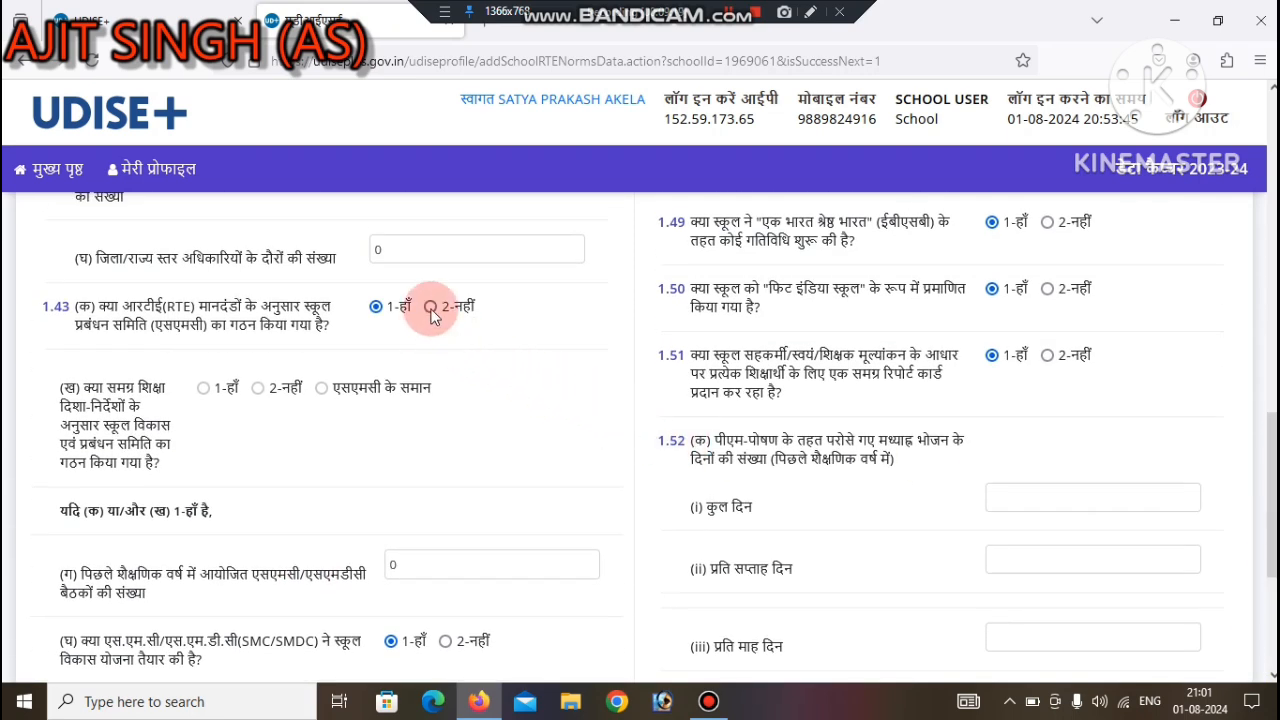
left_click(430, 307)
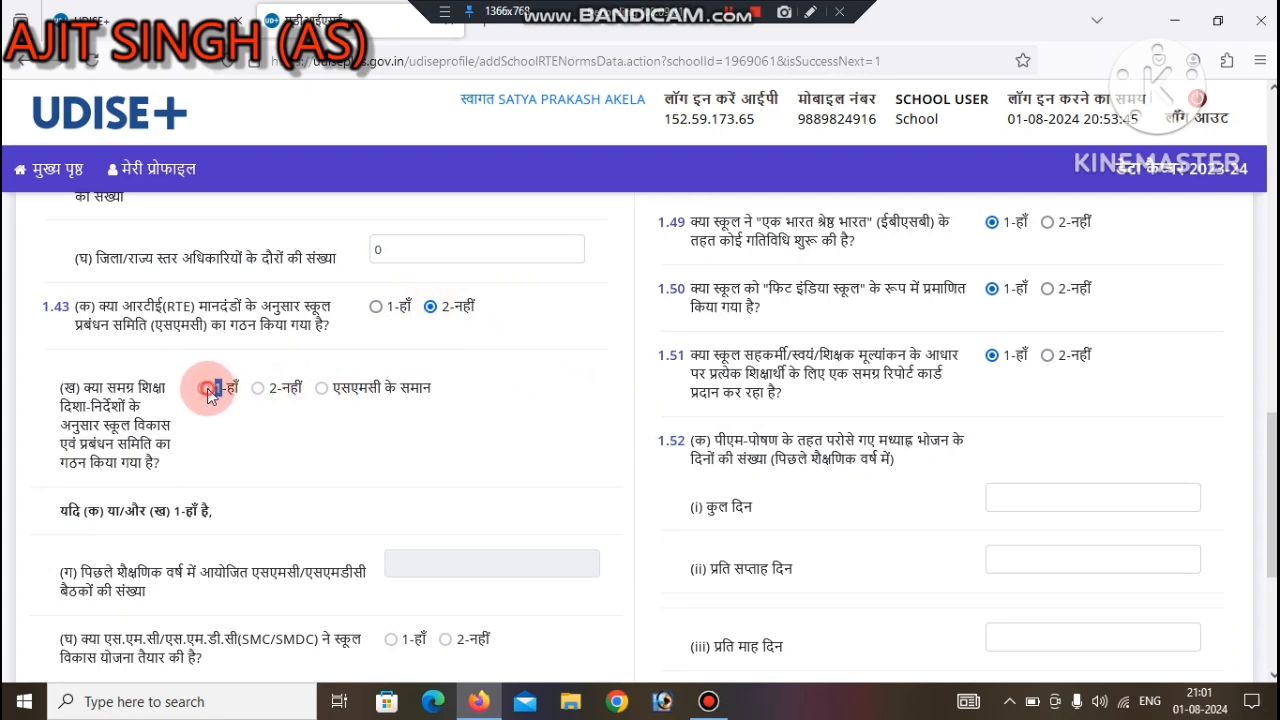
double_click(266, 388)
left_click(378, 312)
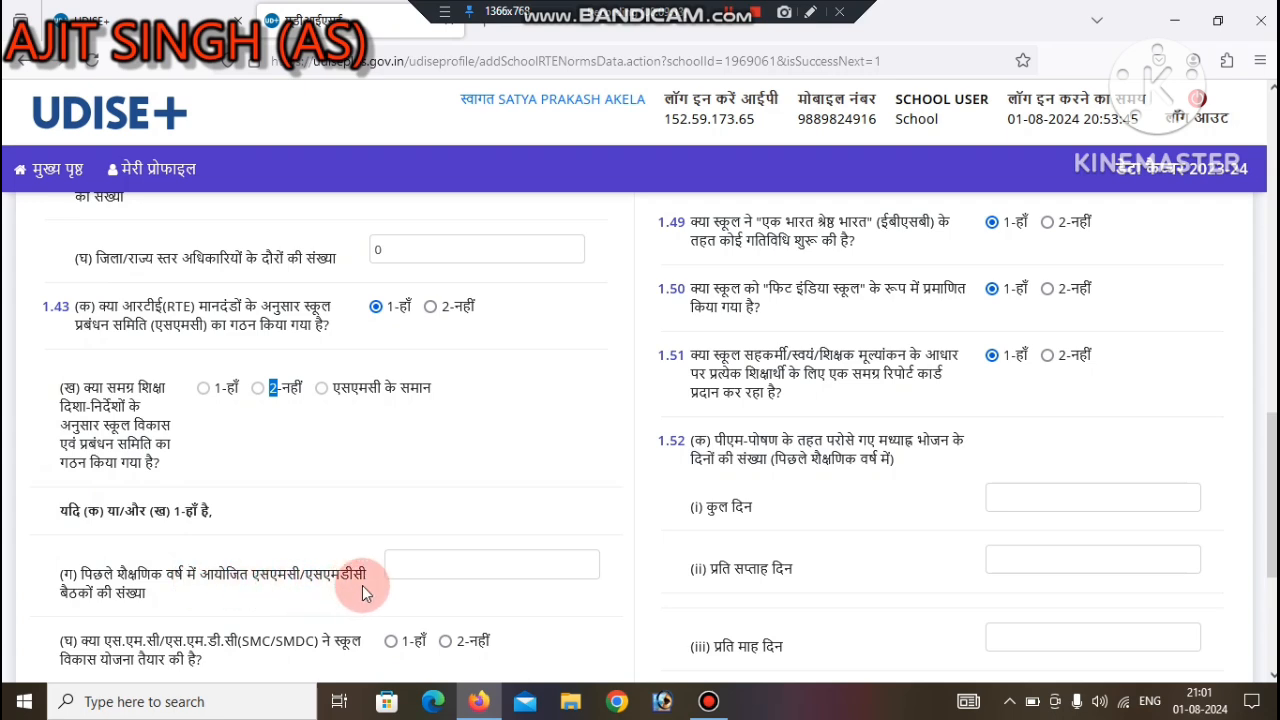
Step: In question 1.43, enter 11 SMC/SMDC meetings in part (ग), answer part (घ) with 1-हाँ and give 2024 as the year
left_click(457, 566)
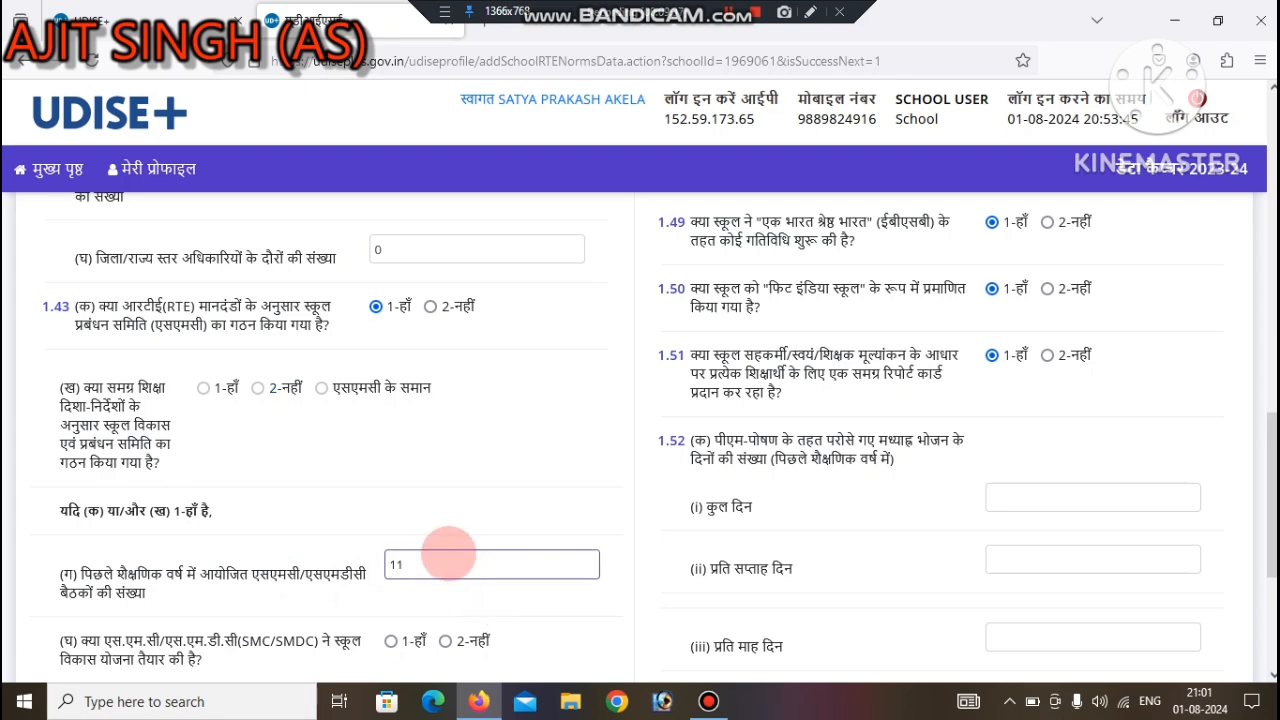
left_click_drag(1268, 560, 1262, 636)
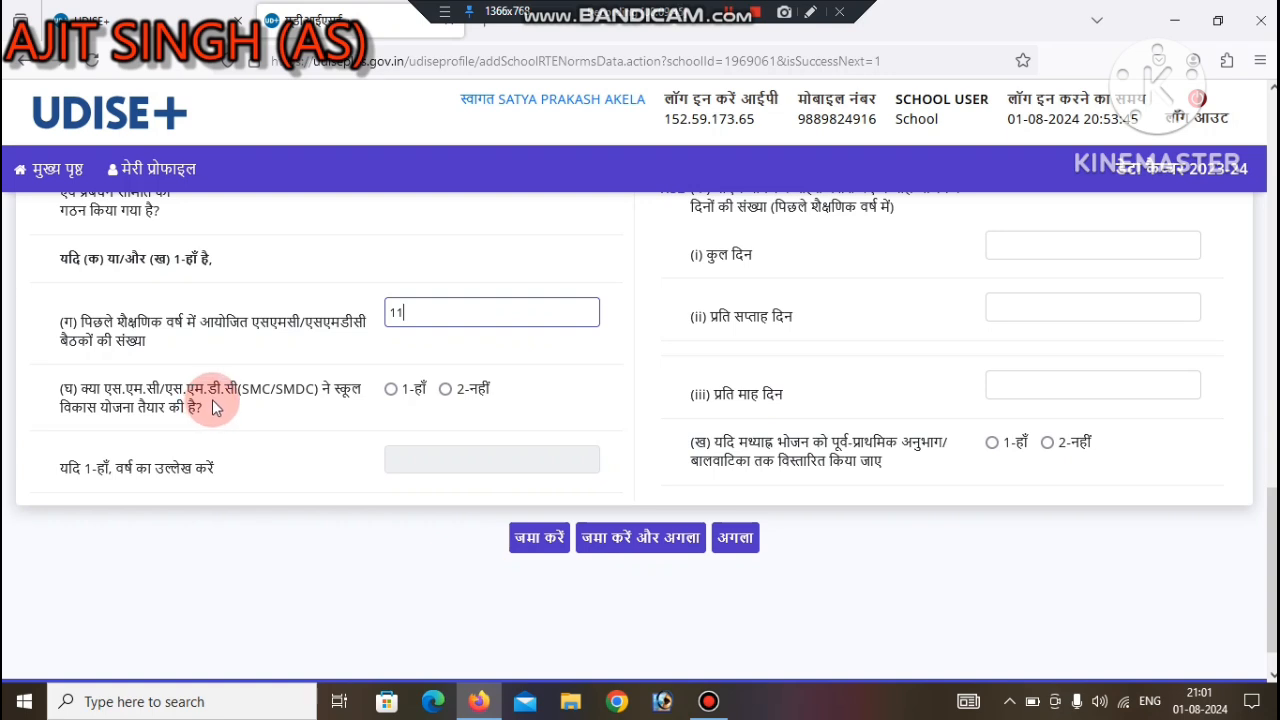
left_click(391, 390)
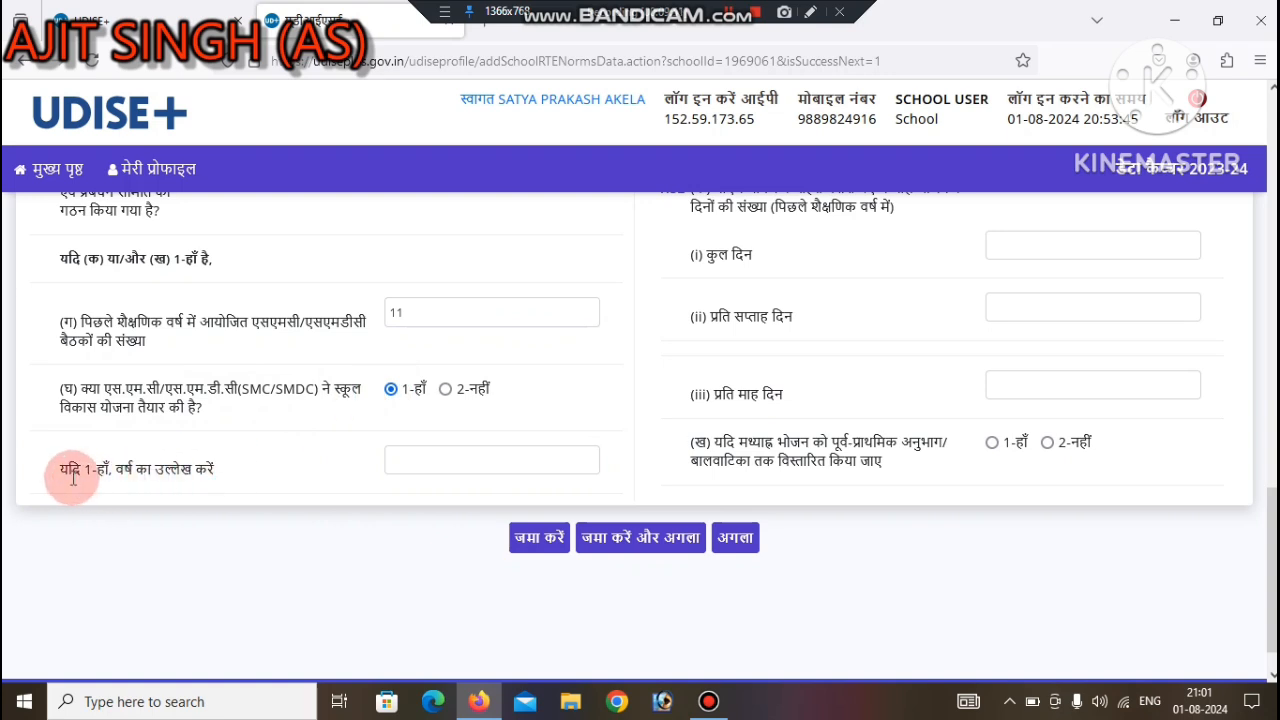
left_click(400, 459)
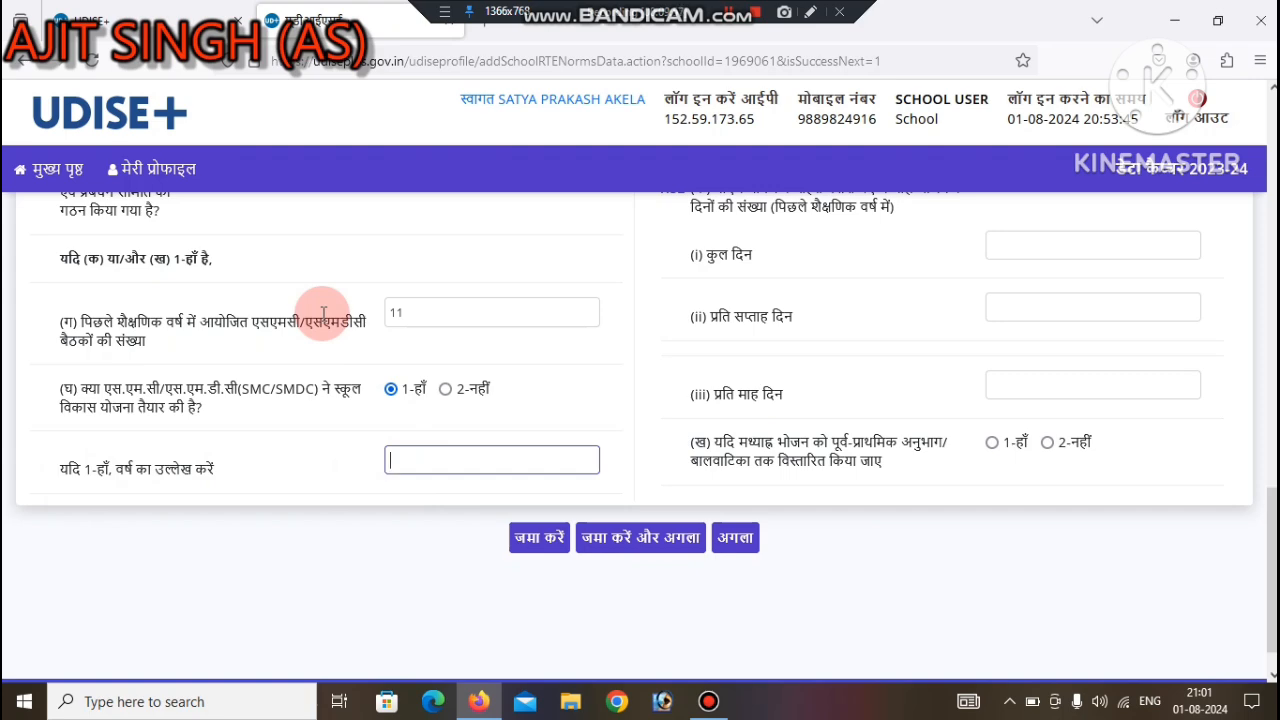
type("2024")
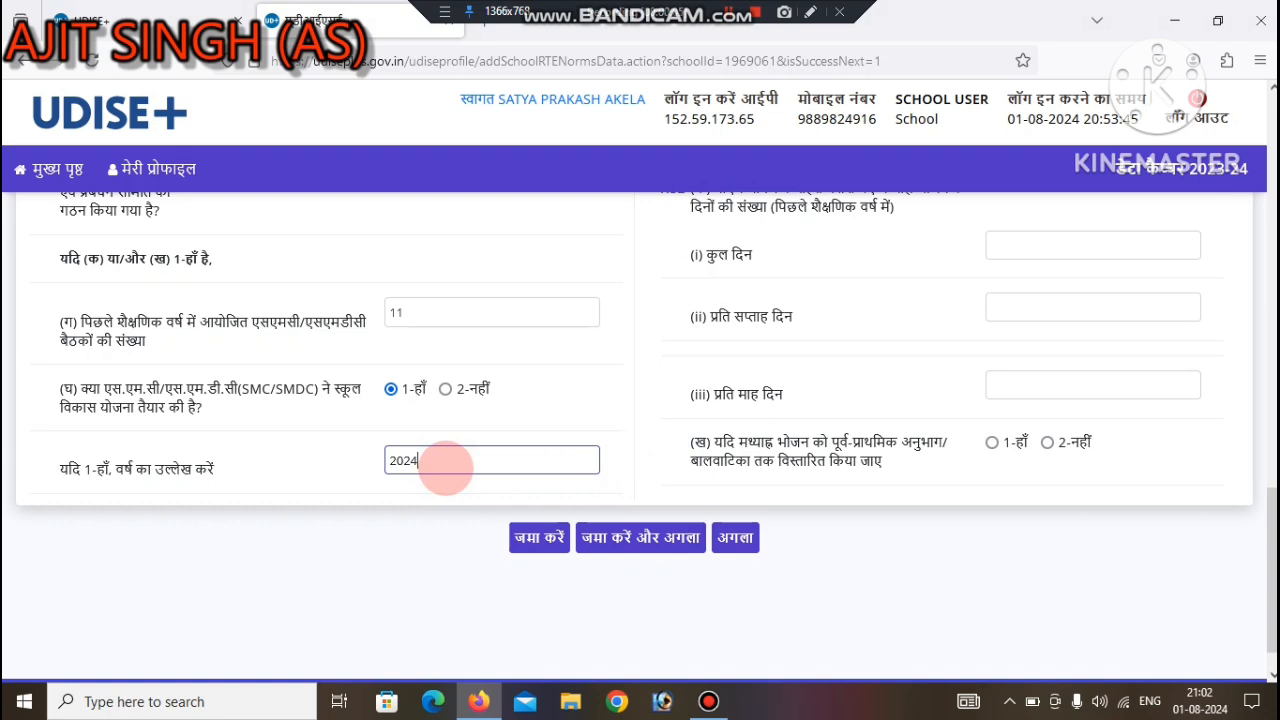
Step: Set the number of PTA meetings in question 1.44 (ग) to 6 and check question 1.45 on PFMS registration
left_click_drag(1272, 560, 1272, 195)
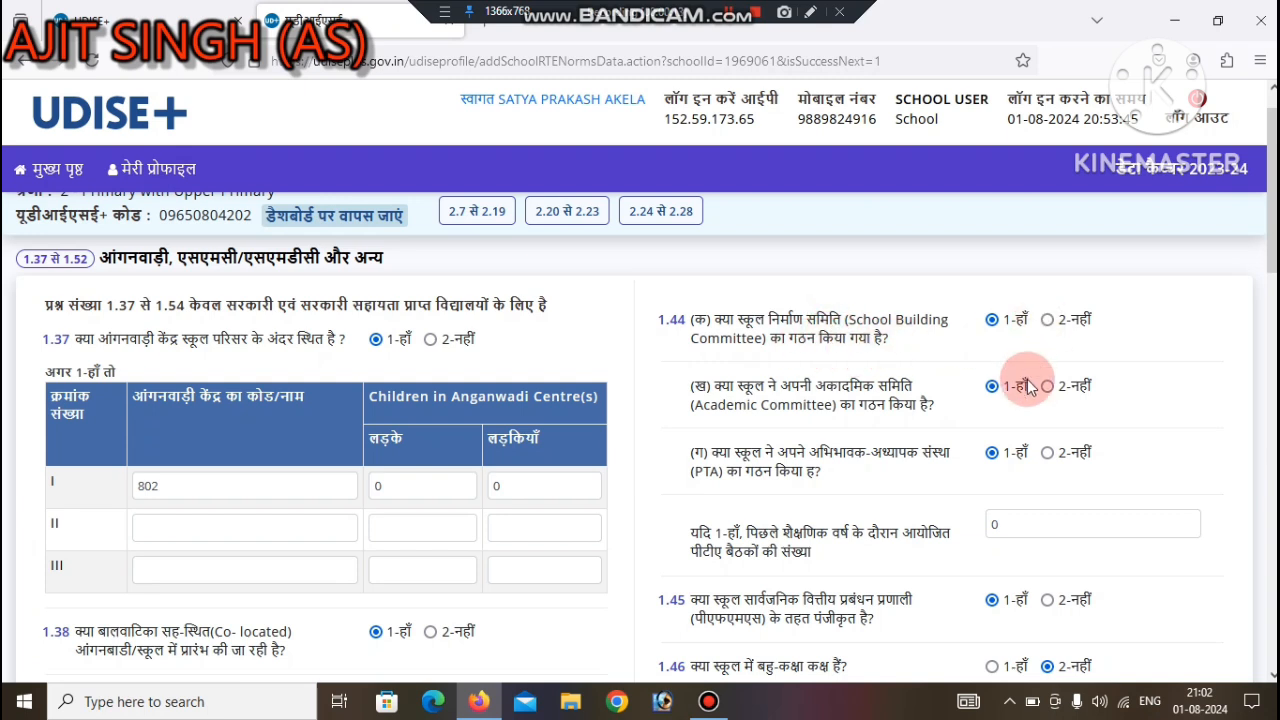
left_click_drag(1272, 190, 1272, 232)
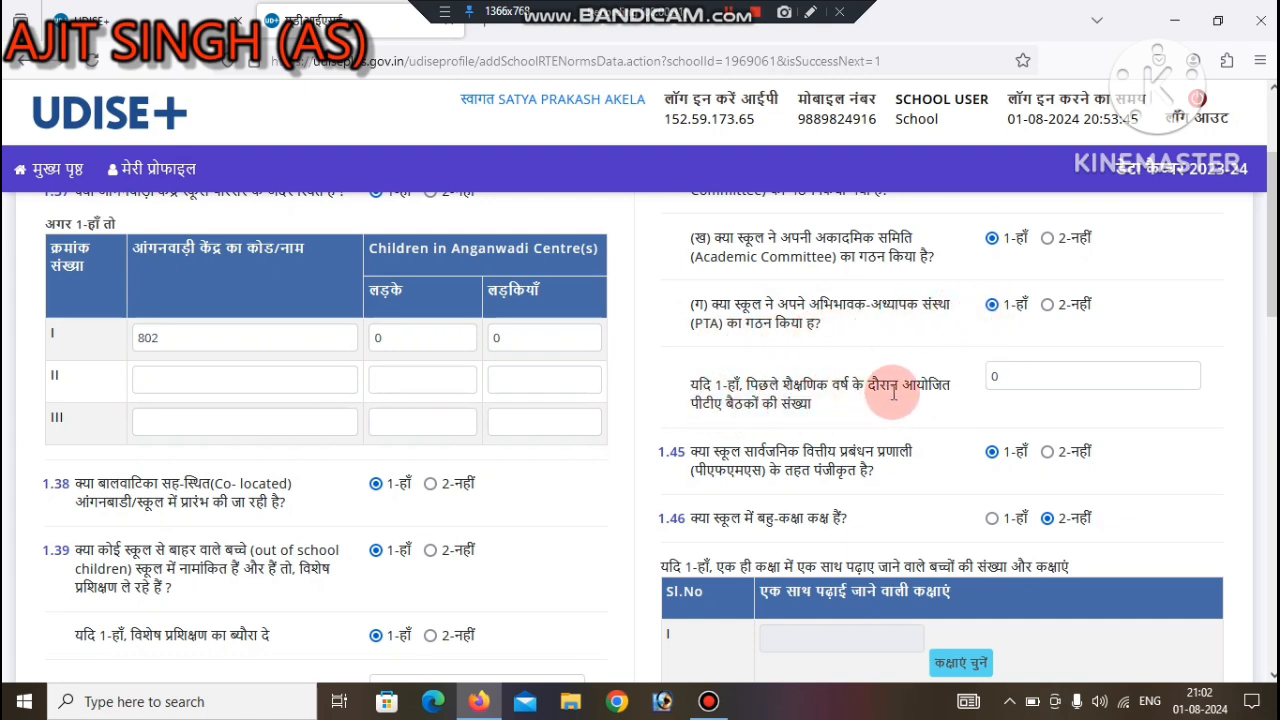
double_click(1012, 366)
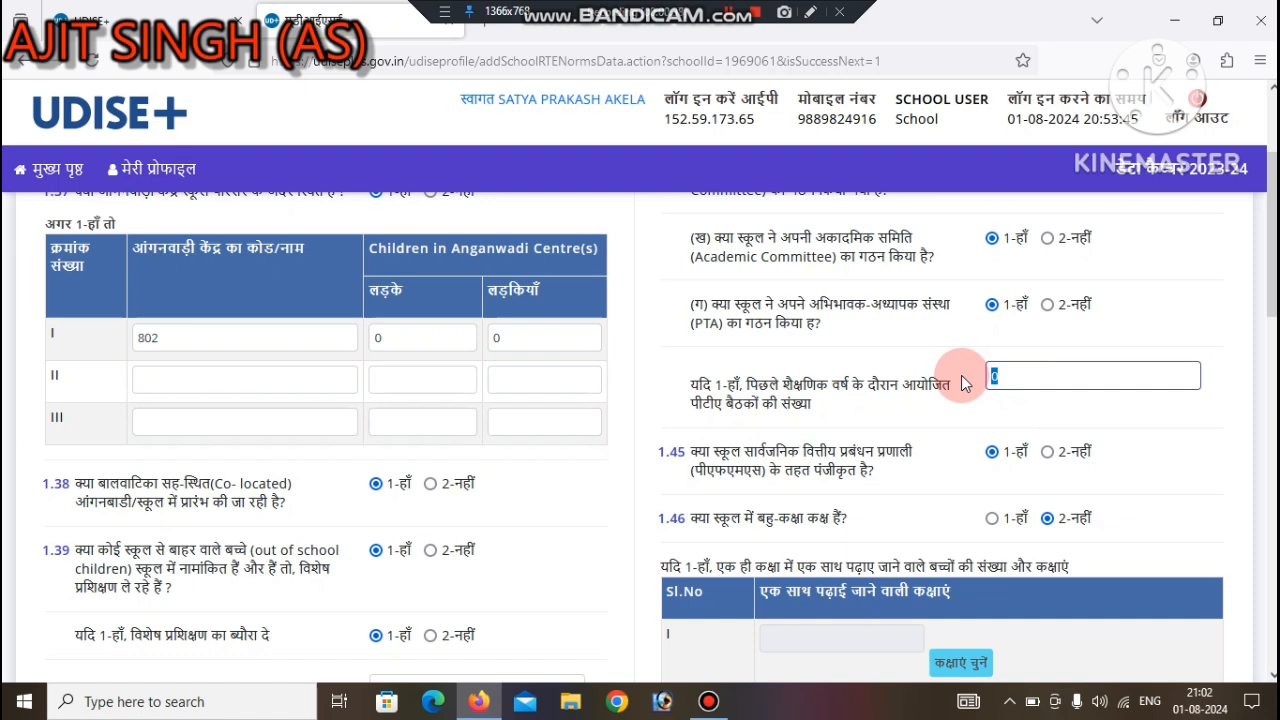
type("6")
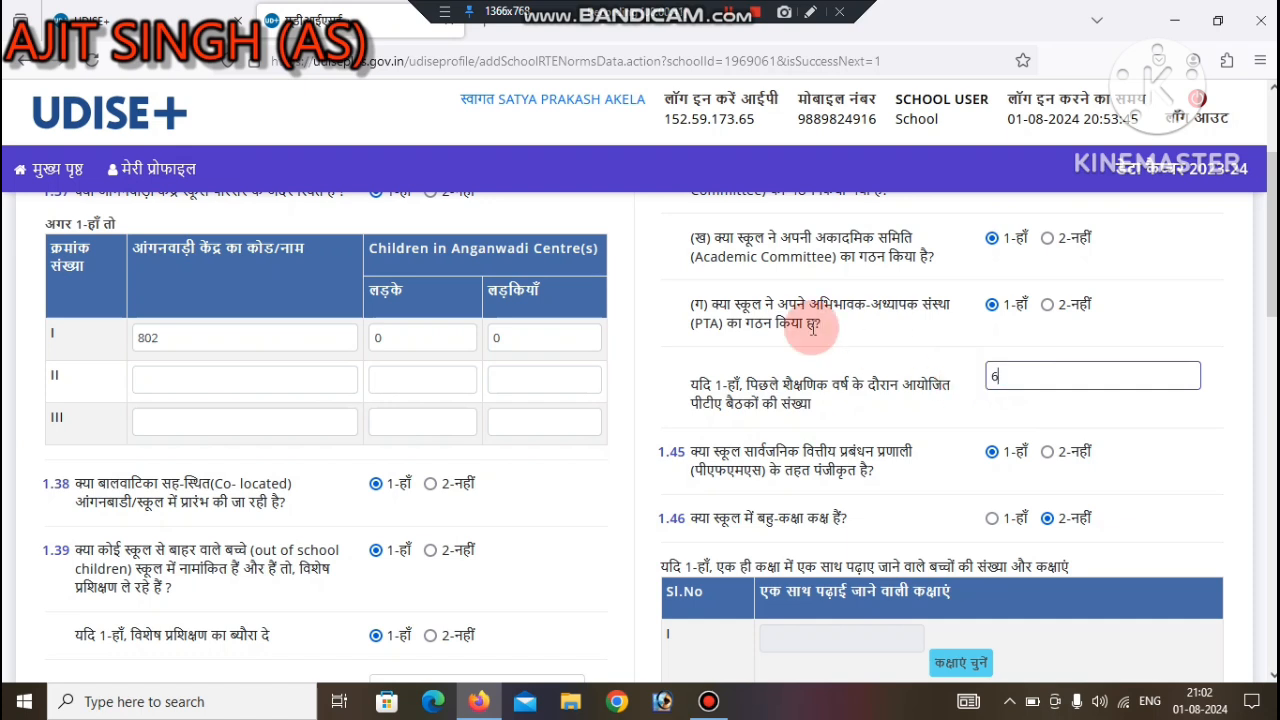
scroll(1177, 350, "down", 2)
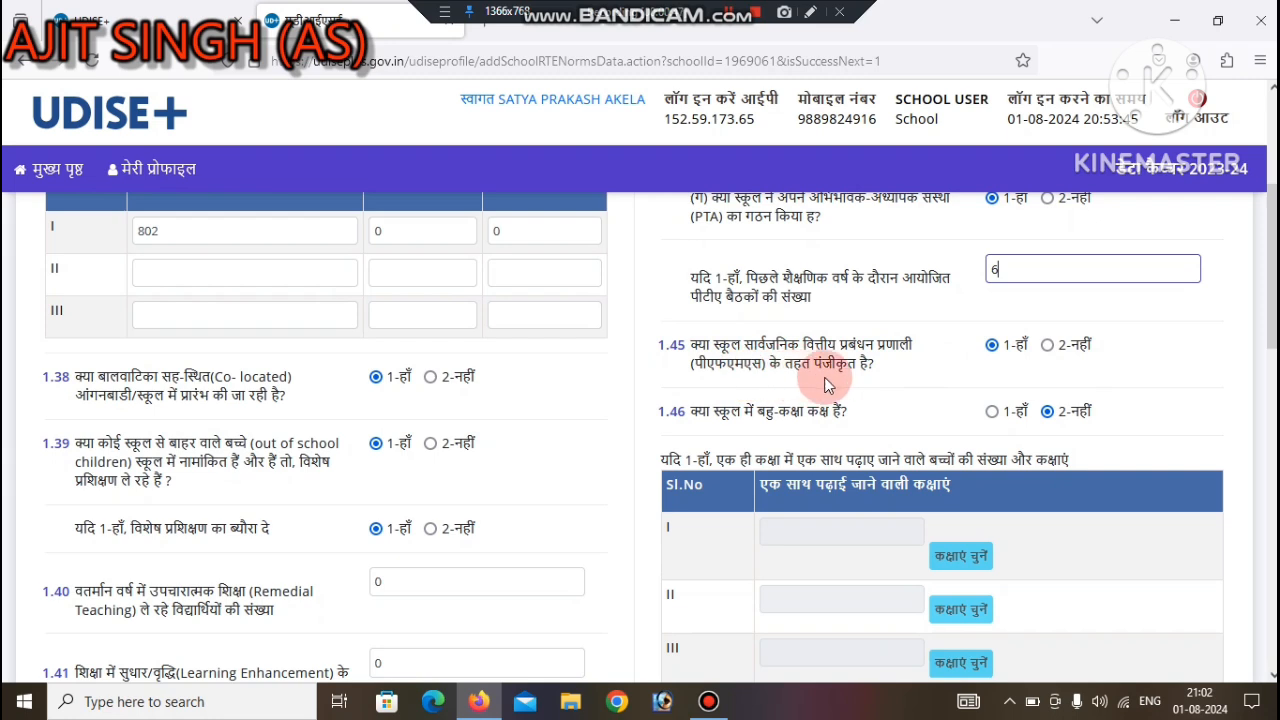
left_click(1007, 356)
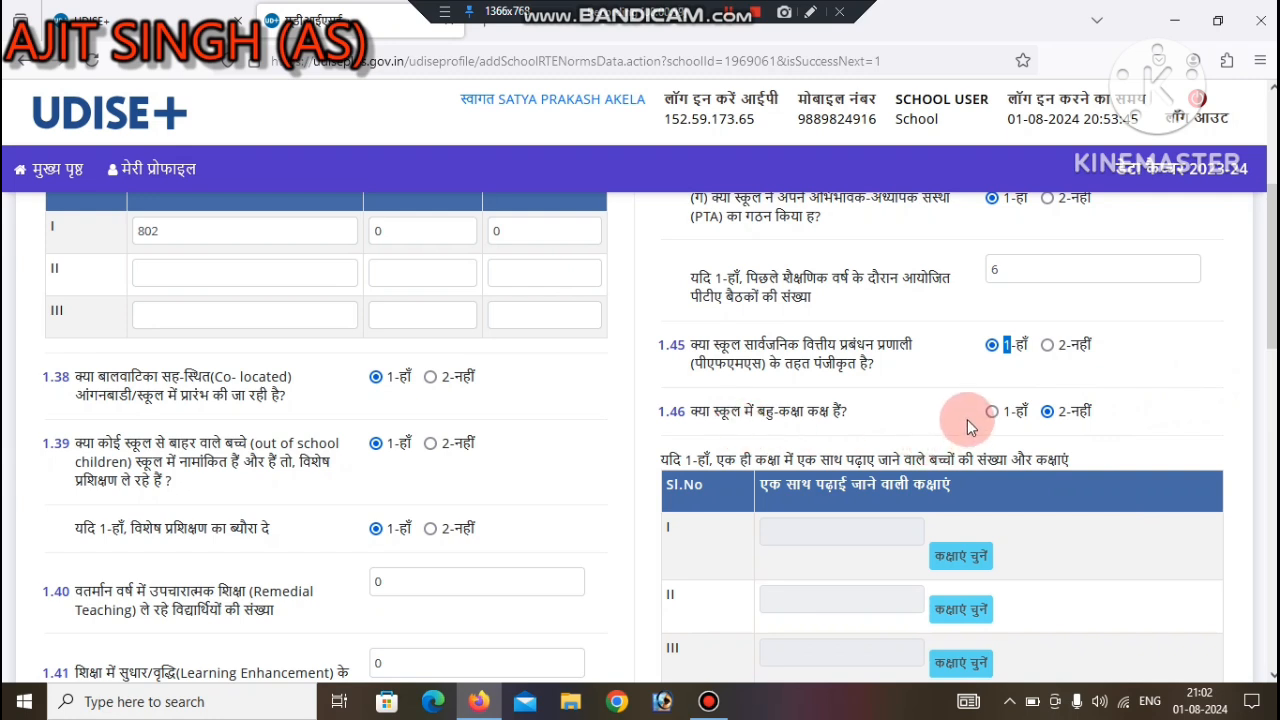
Step: Try answering question 1.46 on multi-class rooms with 1-हाँ and classes 1, 2 and 4, discard the selection and restore 2-नहीं
scroll(1255, 300, "down", 2)
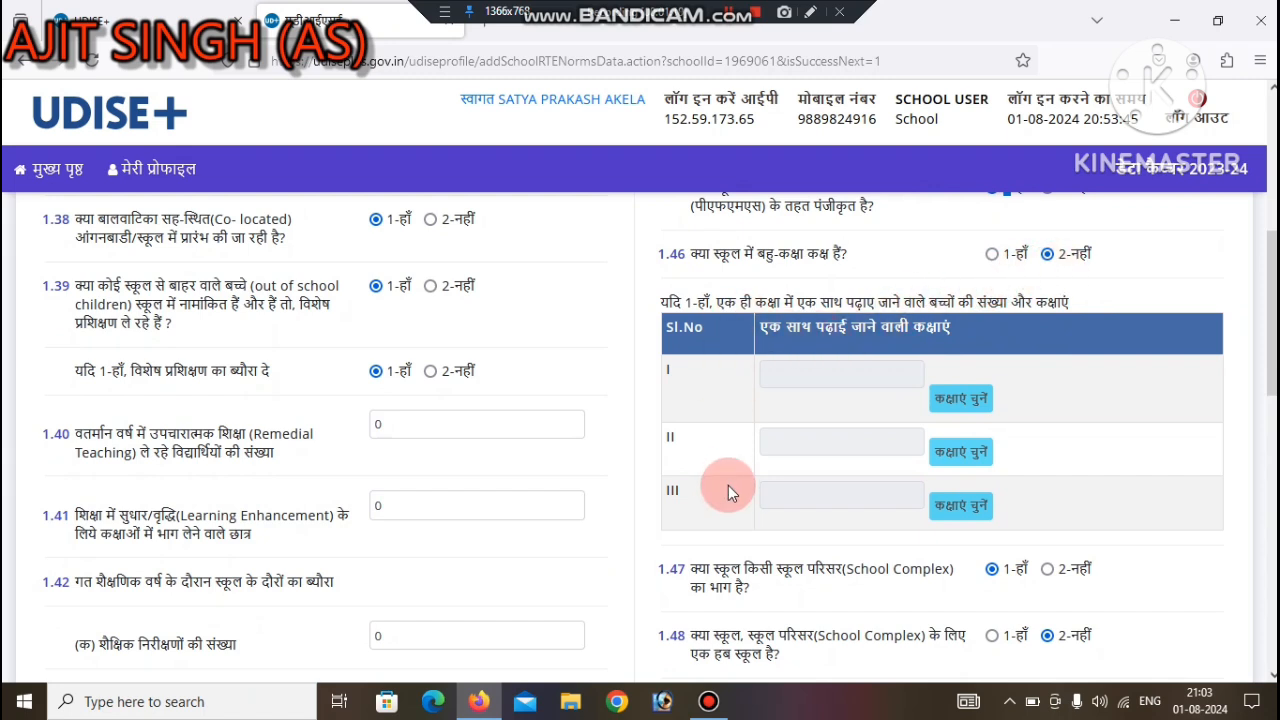
left_click(993, 256)
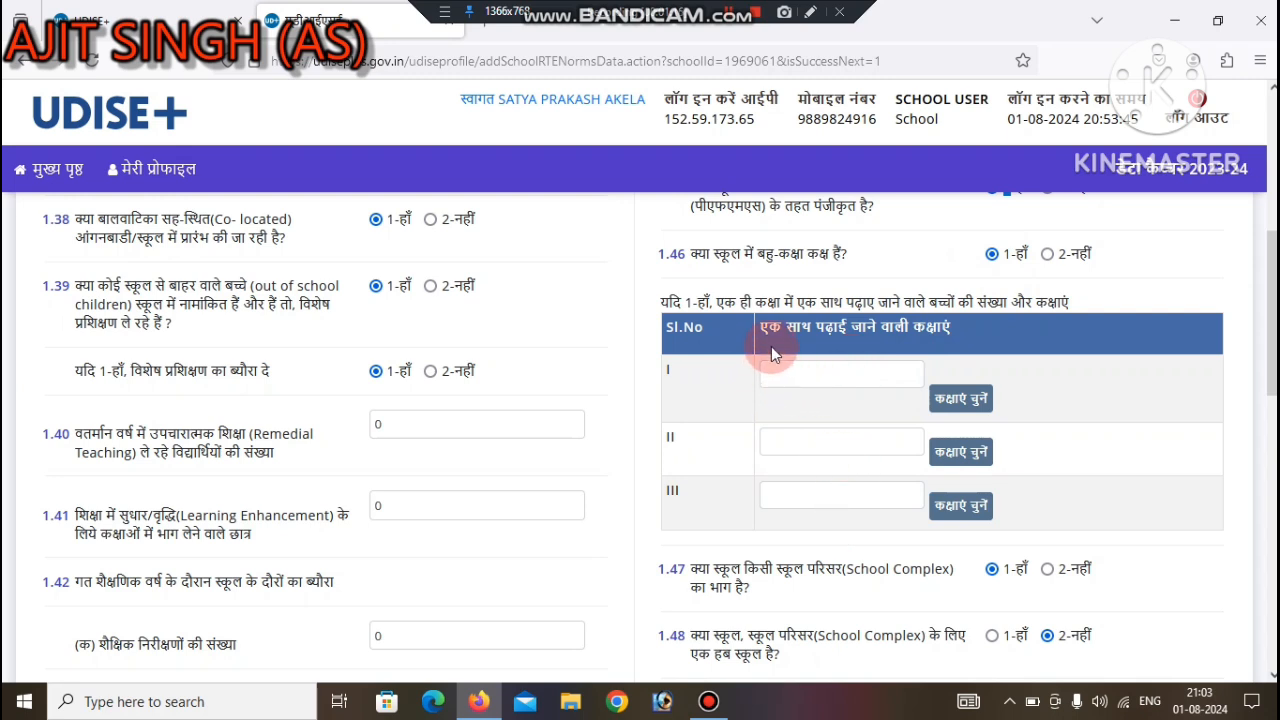
left_click(958, 400)
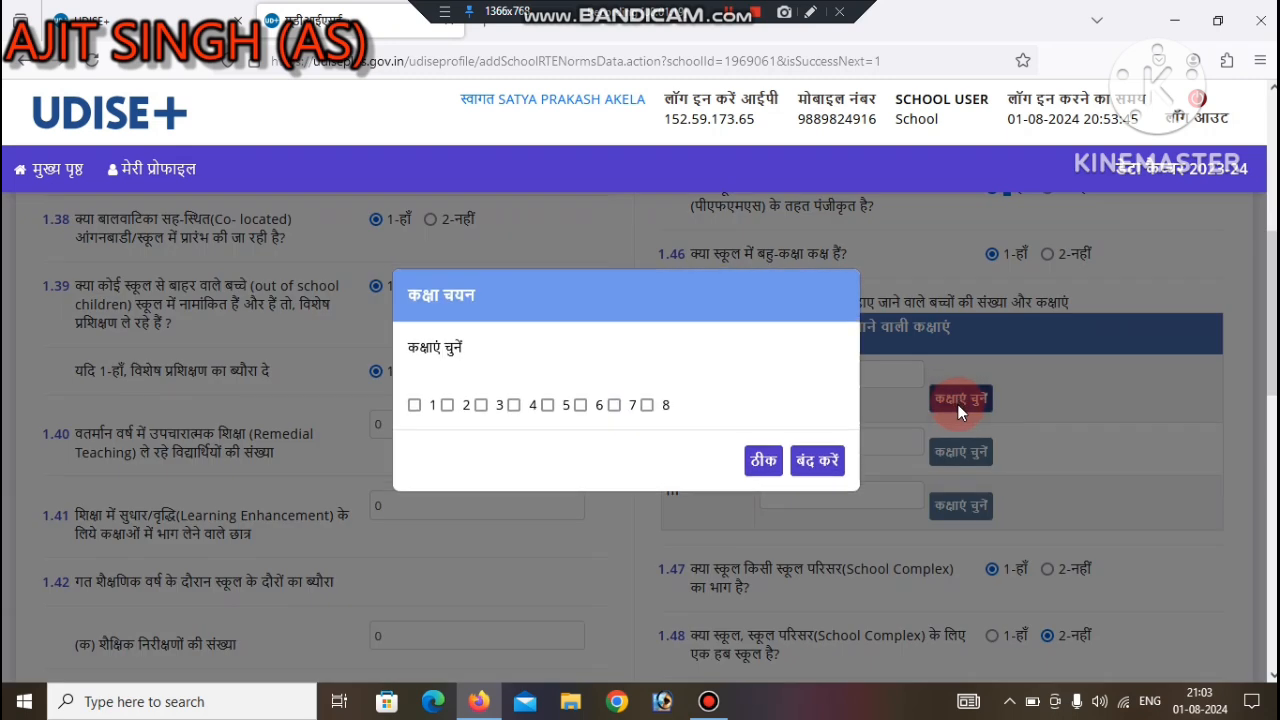
left_click(416, 407)
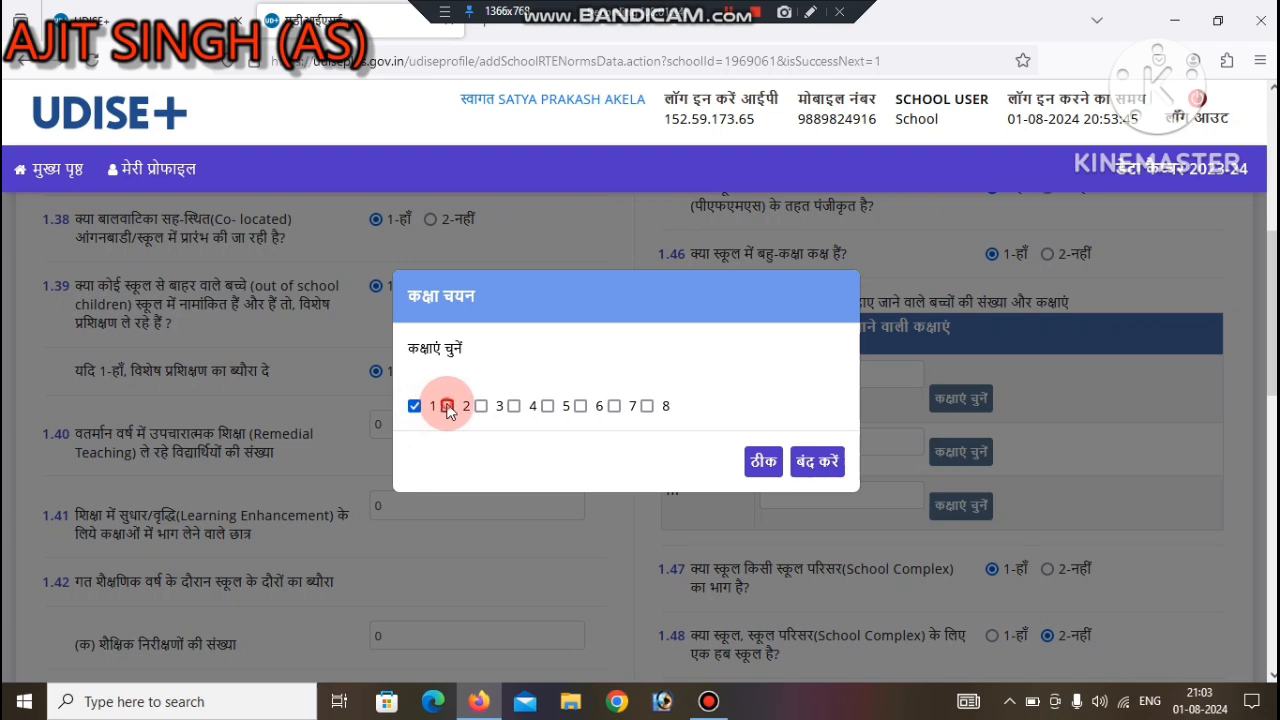
left_click(447, 406)
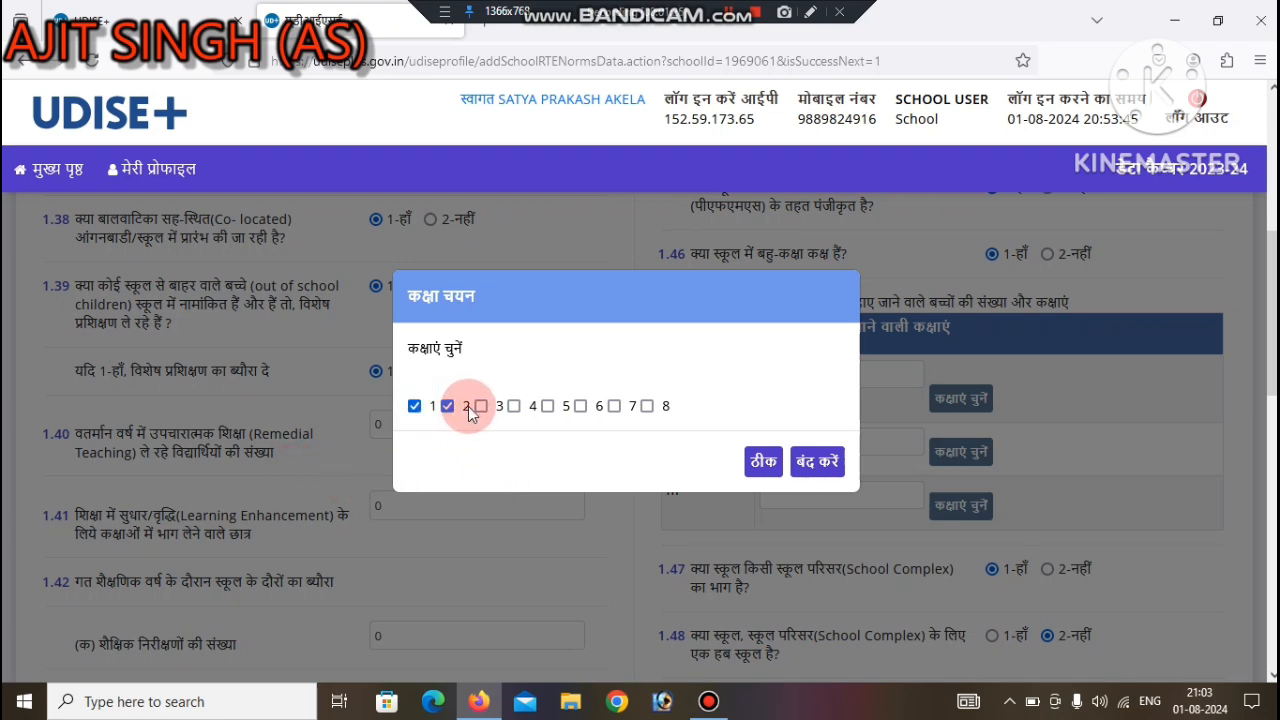
left_click(514, 406)
left_click(810, 465)
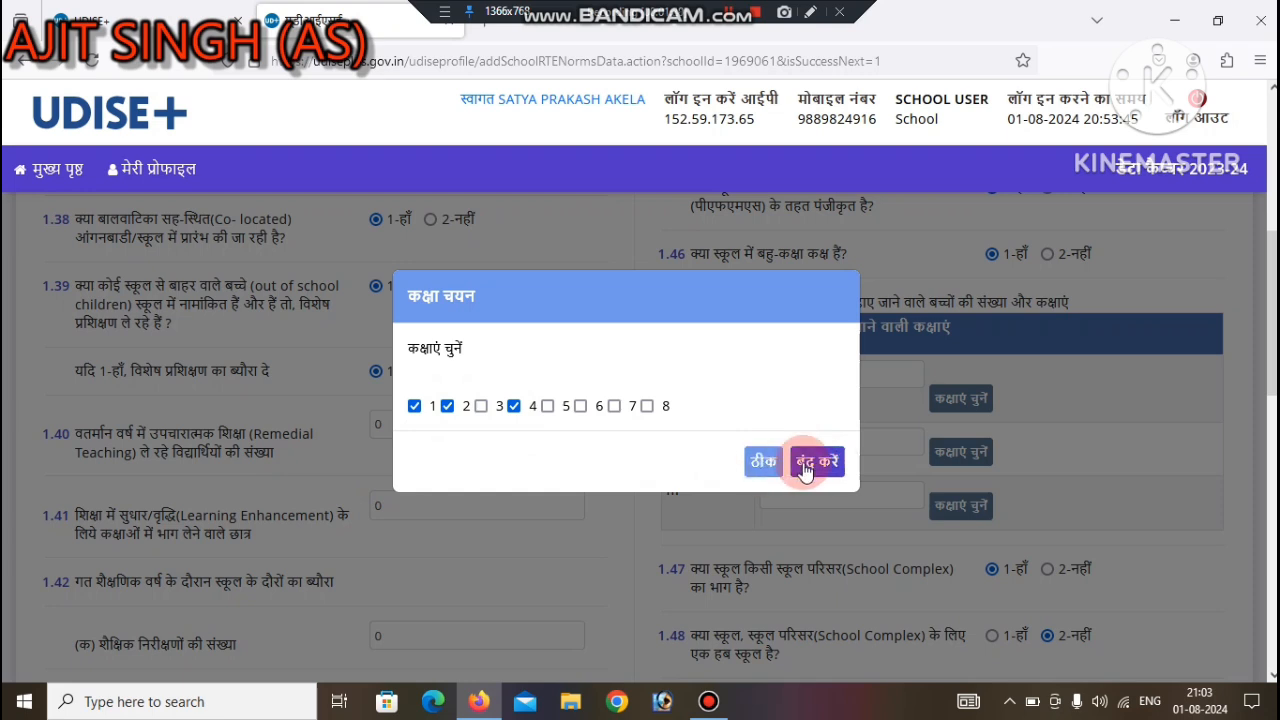
left_click(812, 464)
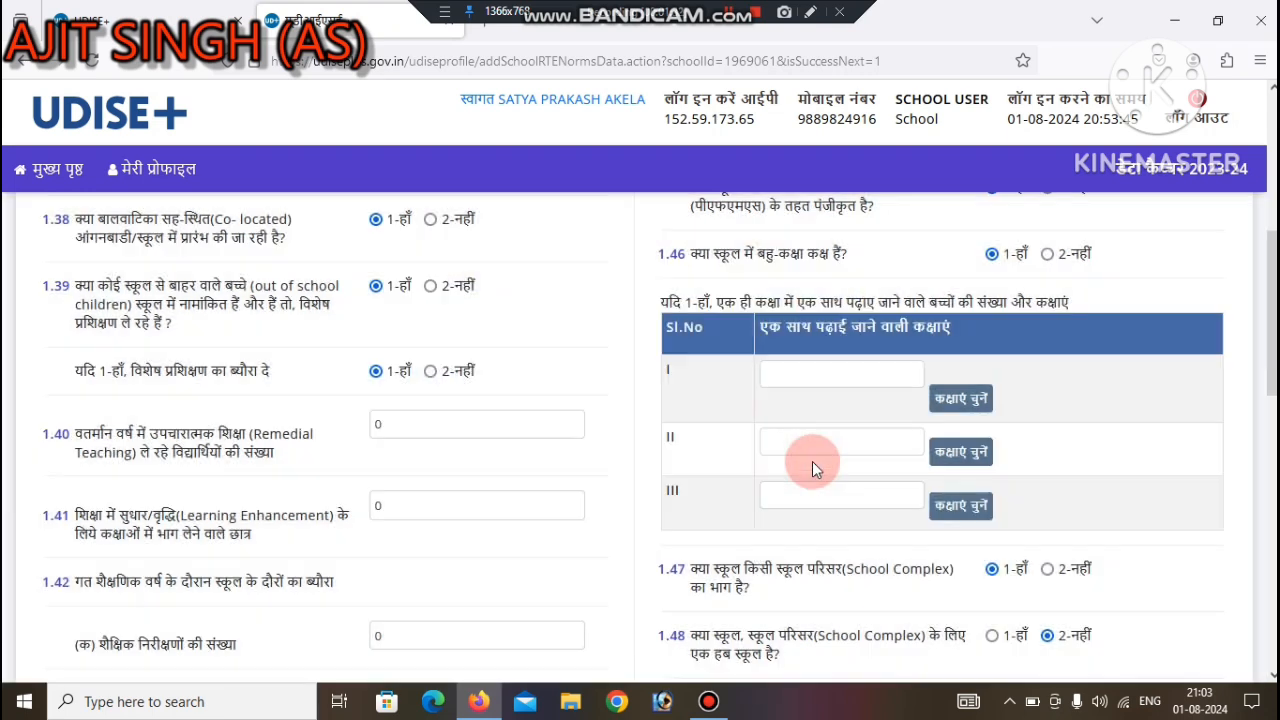
left_click(1047, 255)
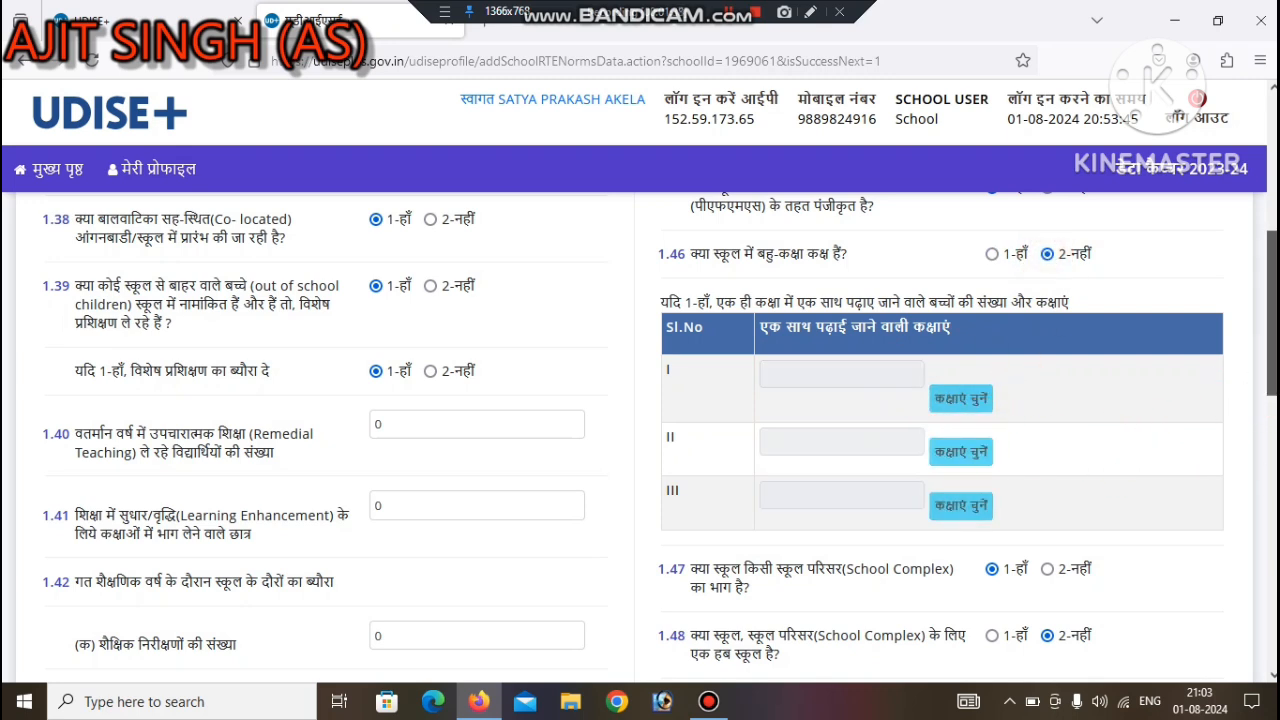
Step: Answer question 1.47 on whether the school is part of a School Complex with 2-नहीं
scroll(1272, 320, "down", 2)
scroll(660, 438, "up", 2)
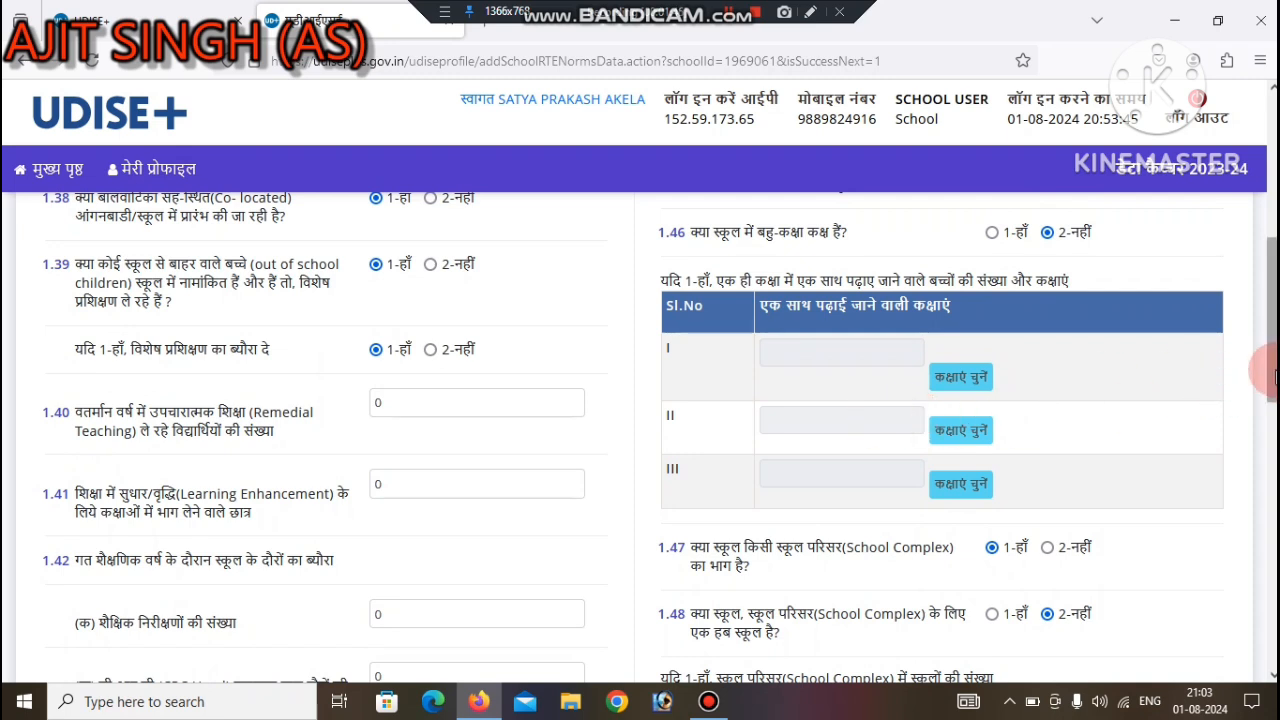
scroll(1100, 384, "up", 1)
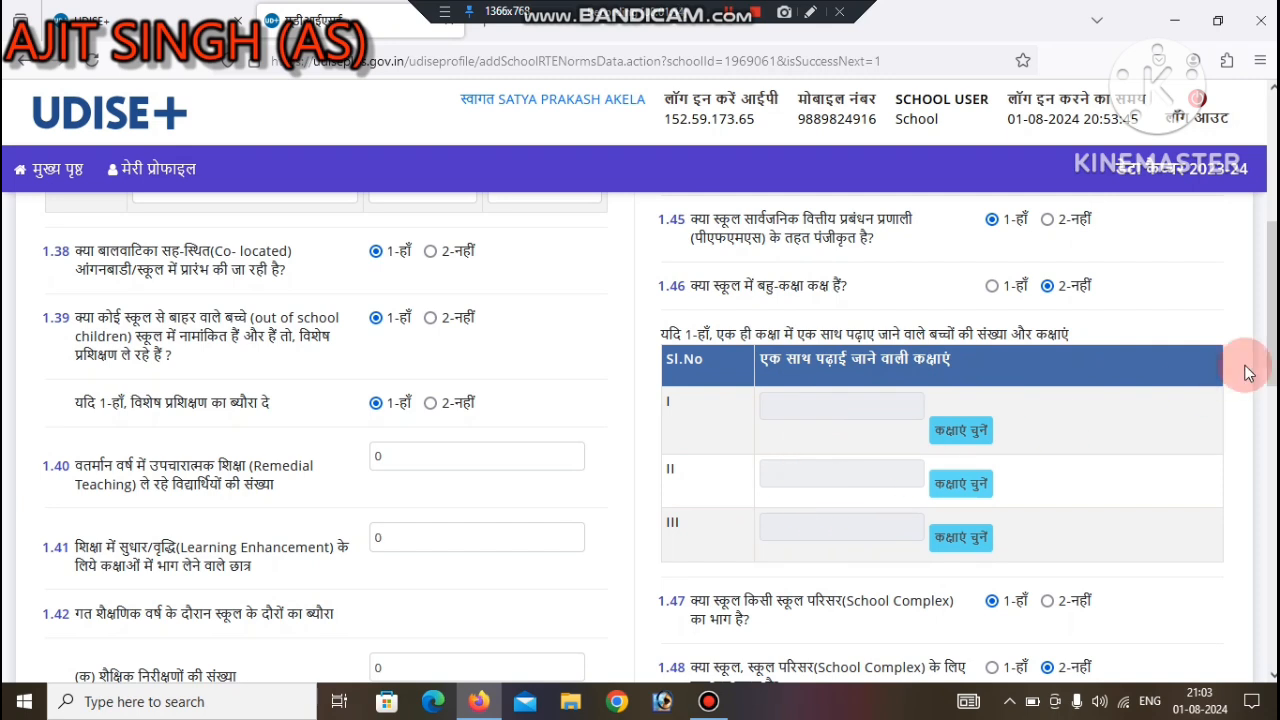
scroll(1250, 375, "down", 3)
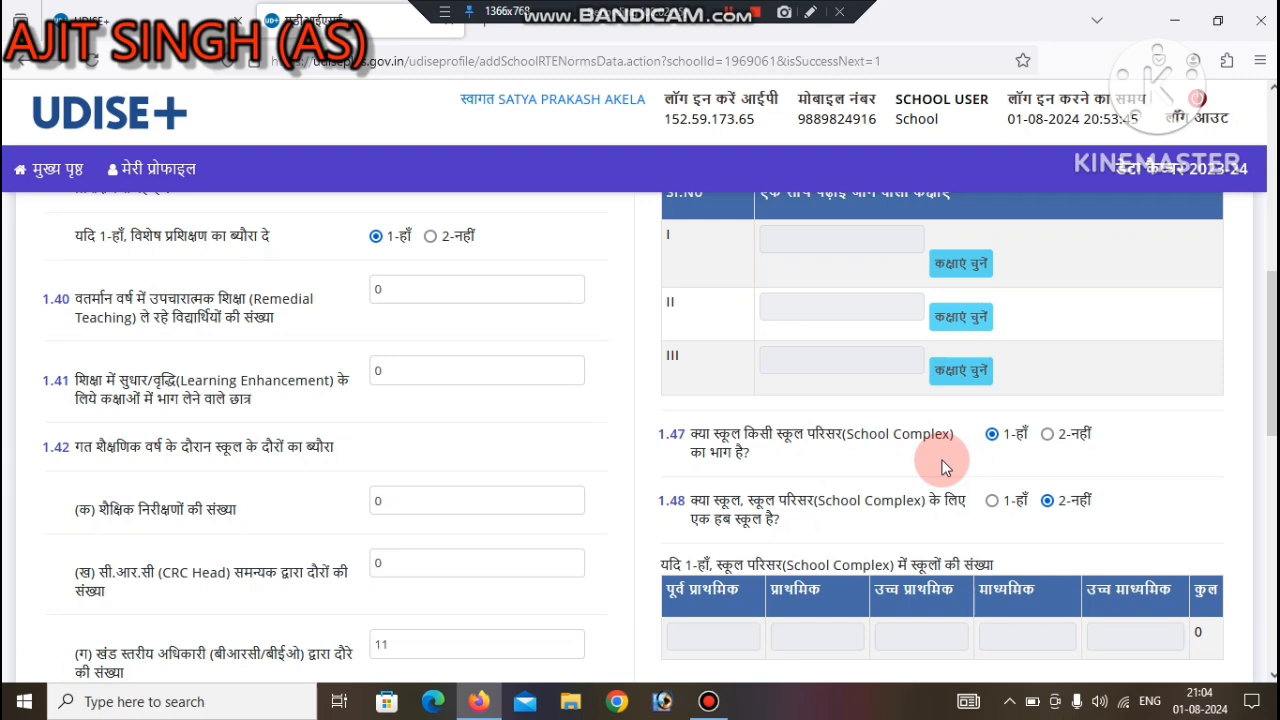
left_click(1058, 436)
scroll(1205, 473, "down", 1)
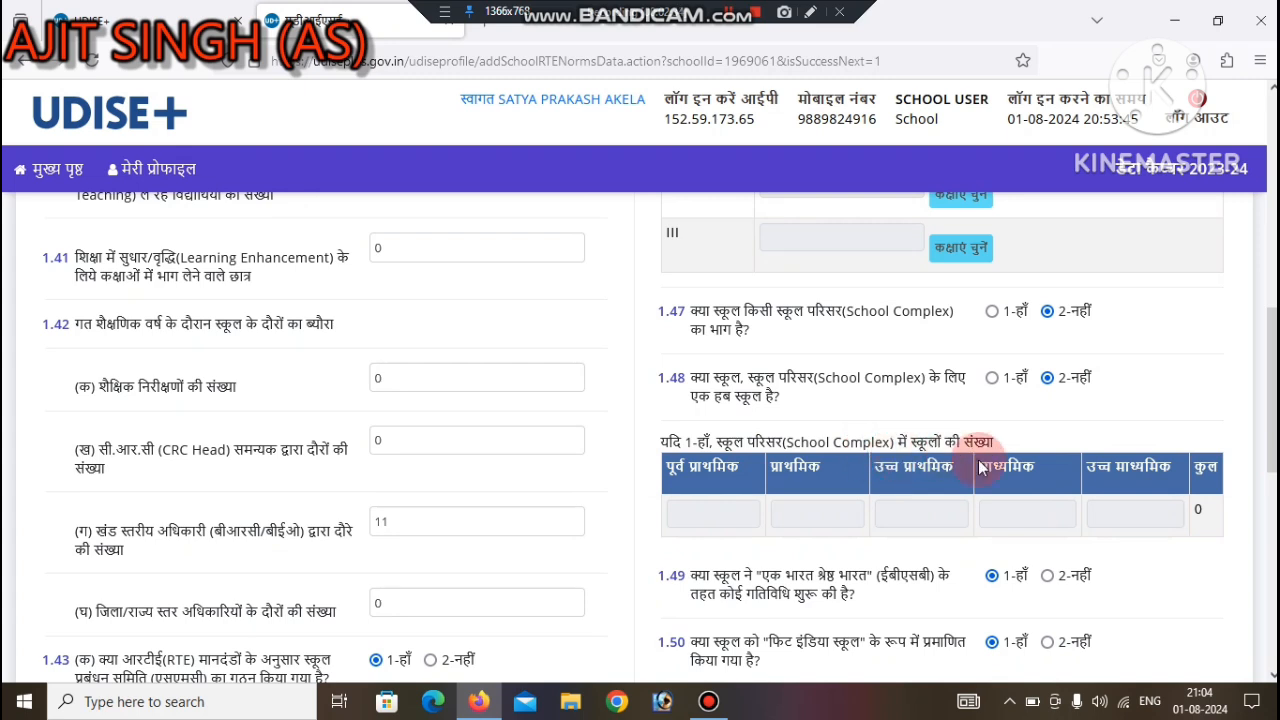
Step: In question 1.52, set the midday meal days to 6 per week and 24 per month, and answer part (ख) with 1-हाँ
scroll(1268, 358, "down", 1)
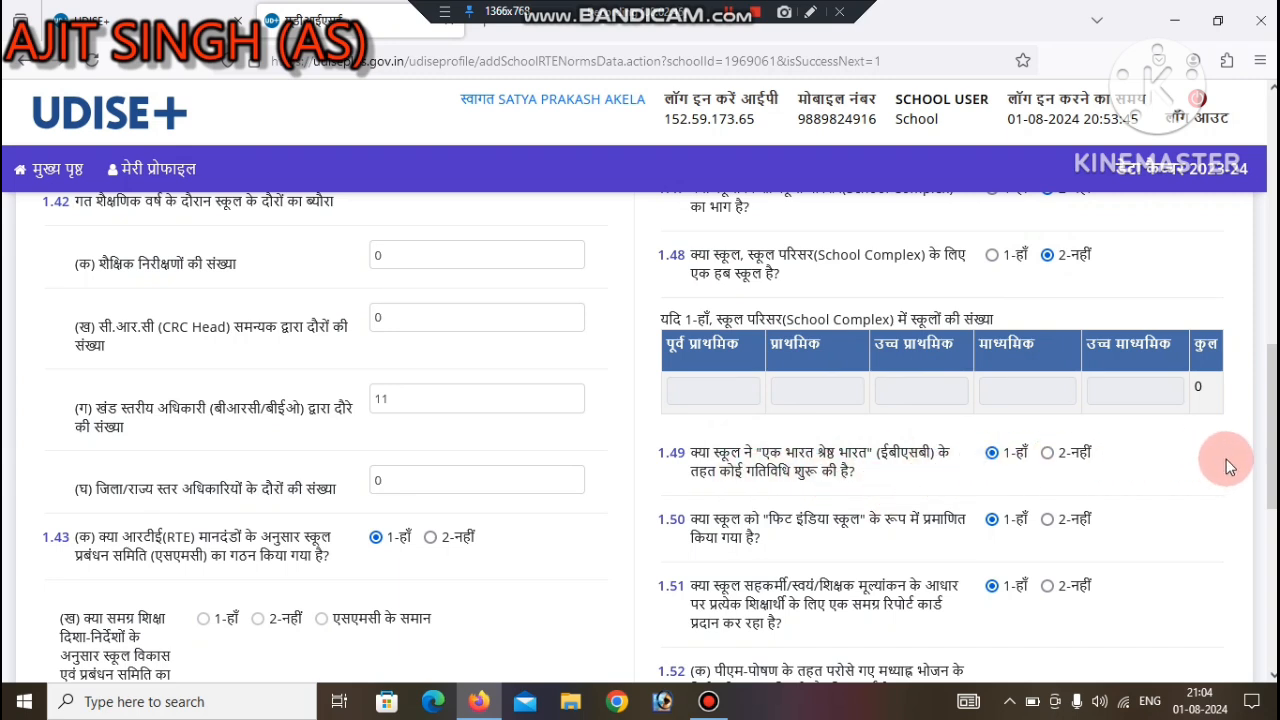
scroll(1228, 461, "down", 1)
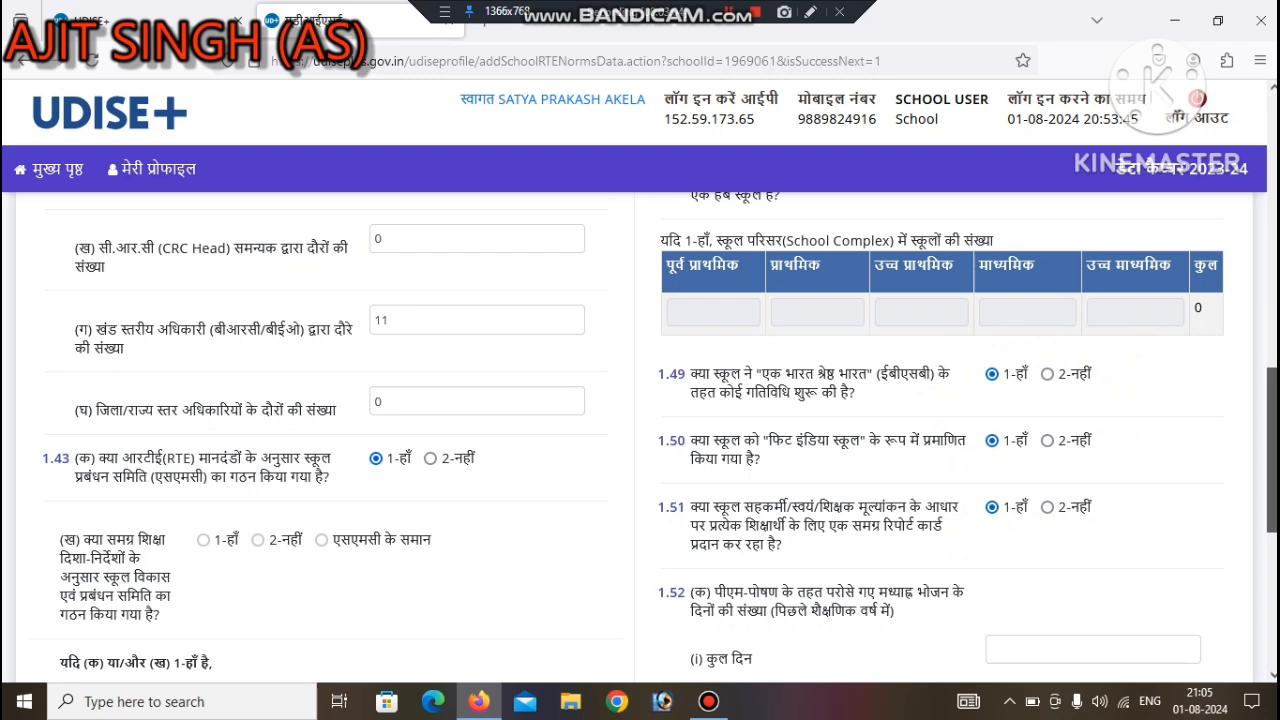
scroll(655, 438, "down", 2)
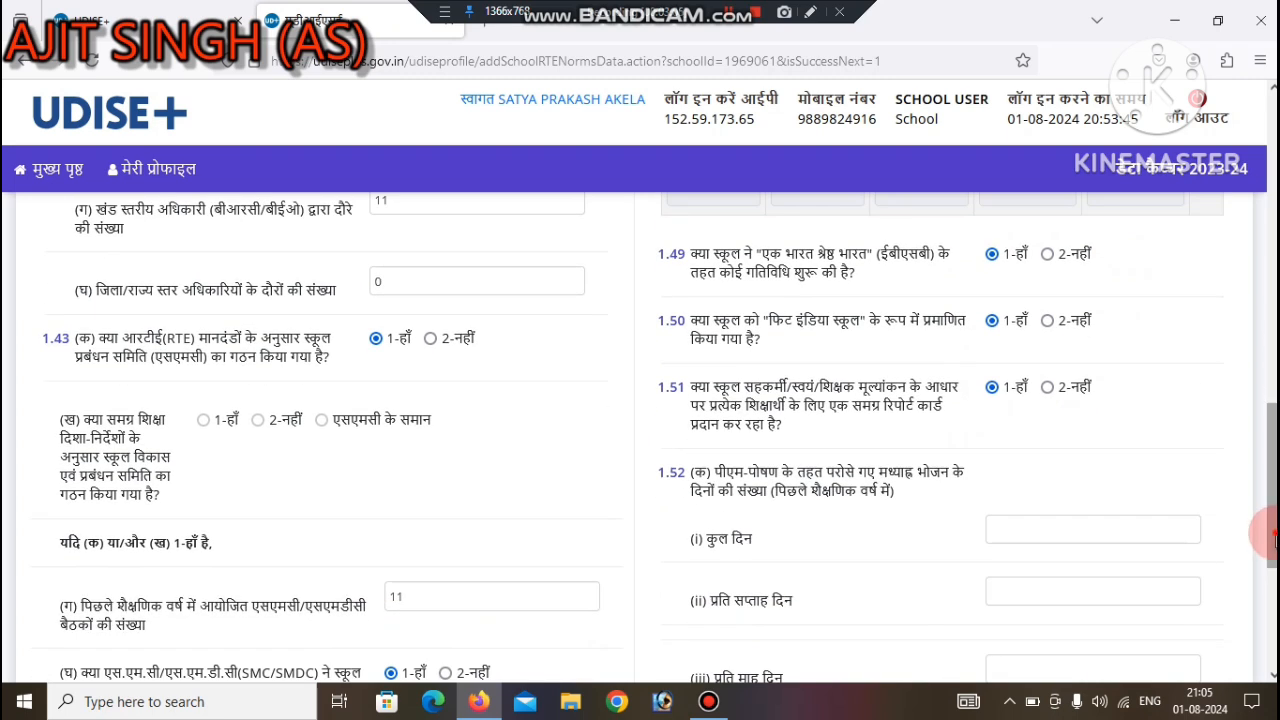
scroll(1272, 535, "down", 2)
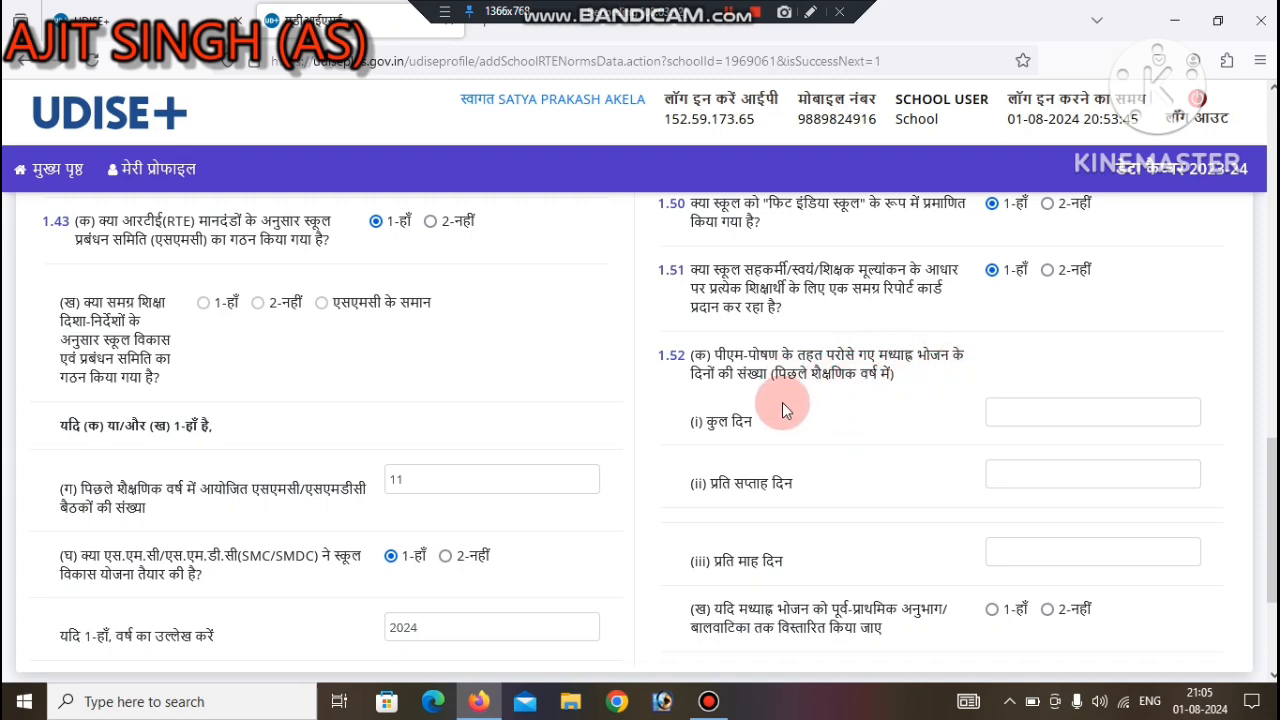
left_click(1003, 413)
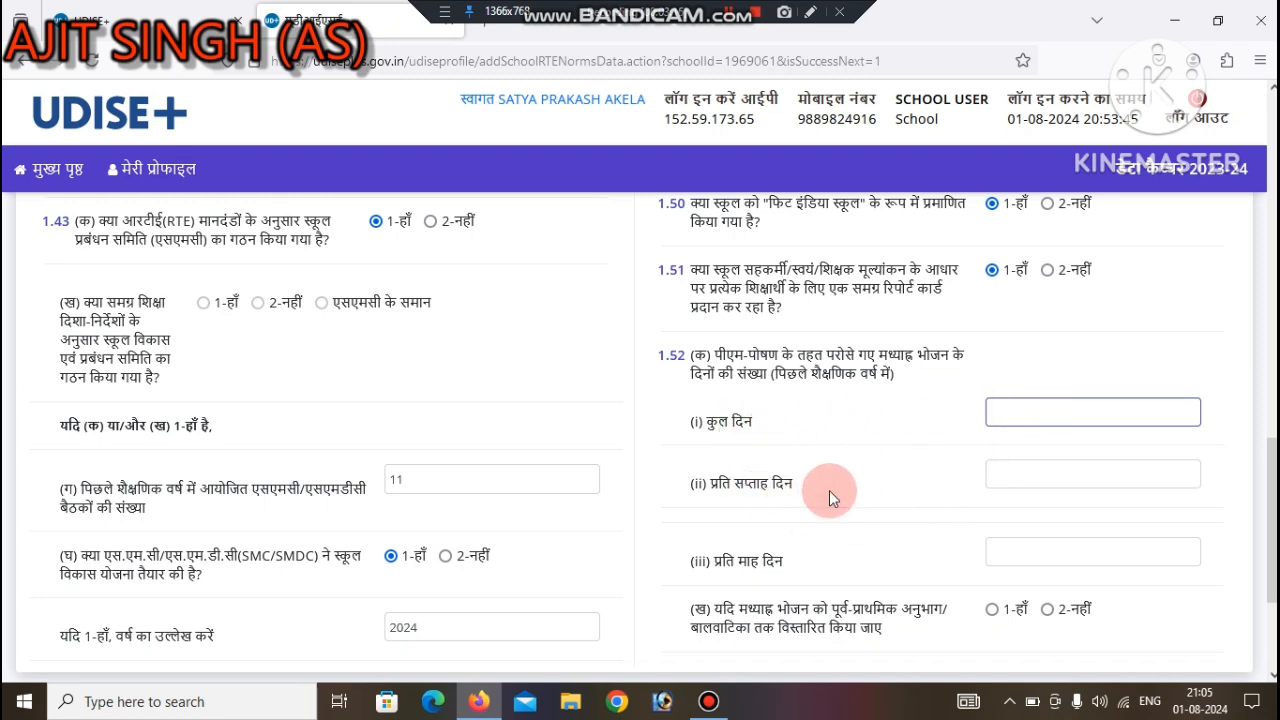
left_click(1012, 476)
left_click(988, 556)
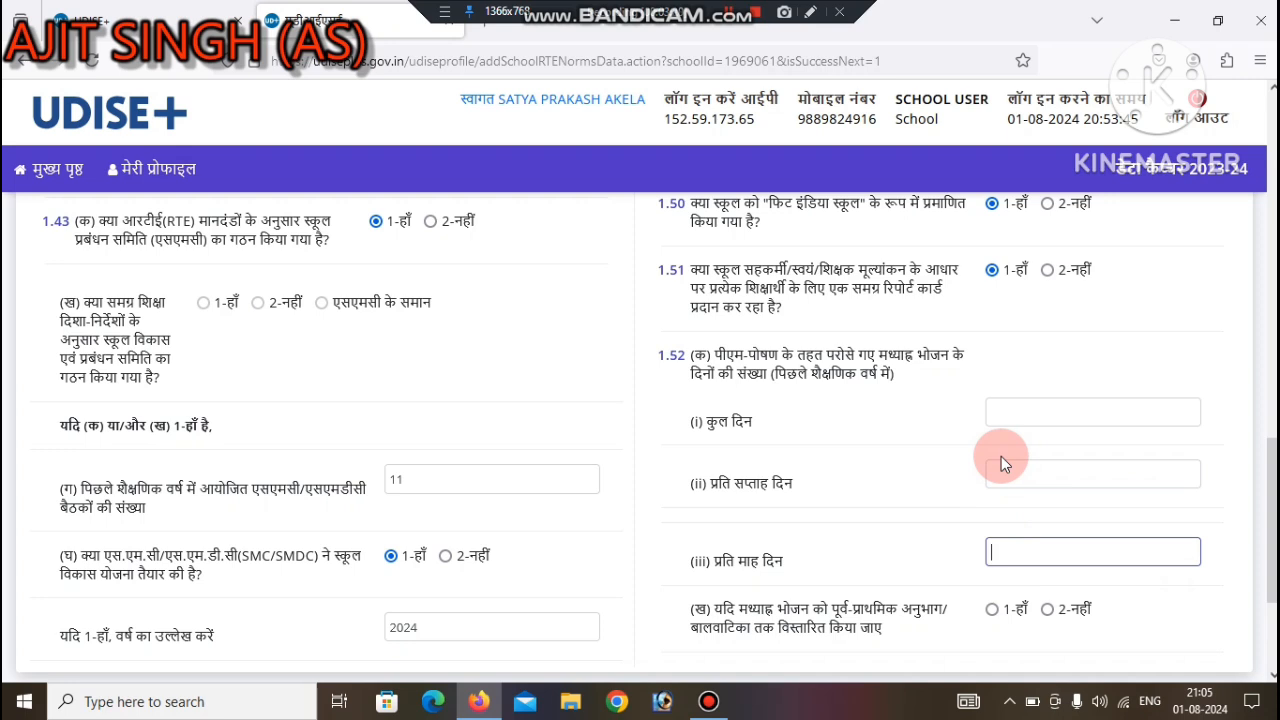
left_click(994, 416)
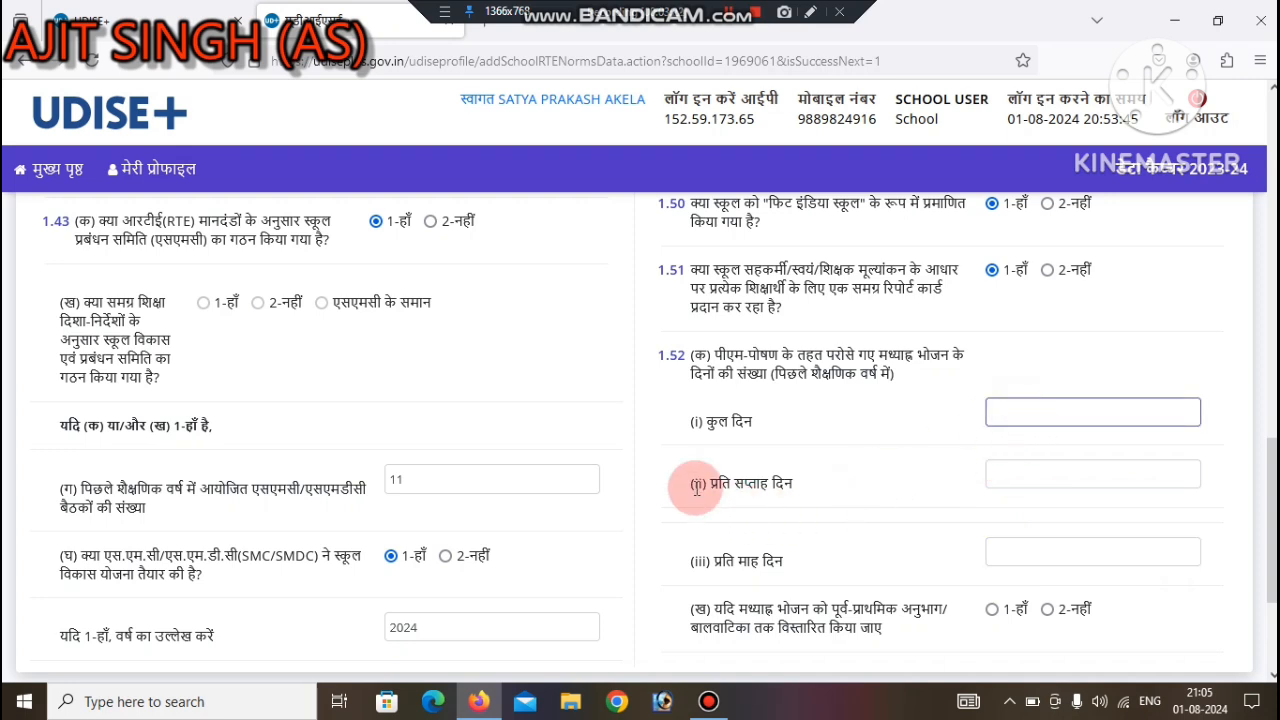
left_click(1002, 480)
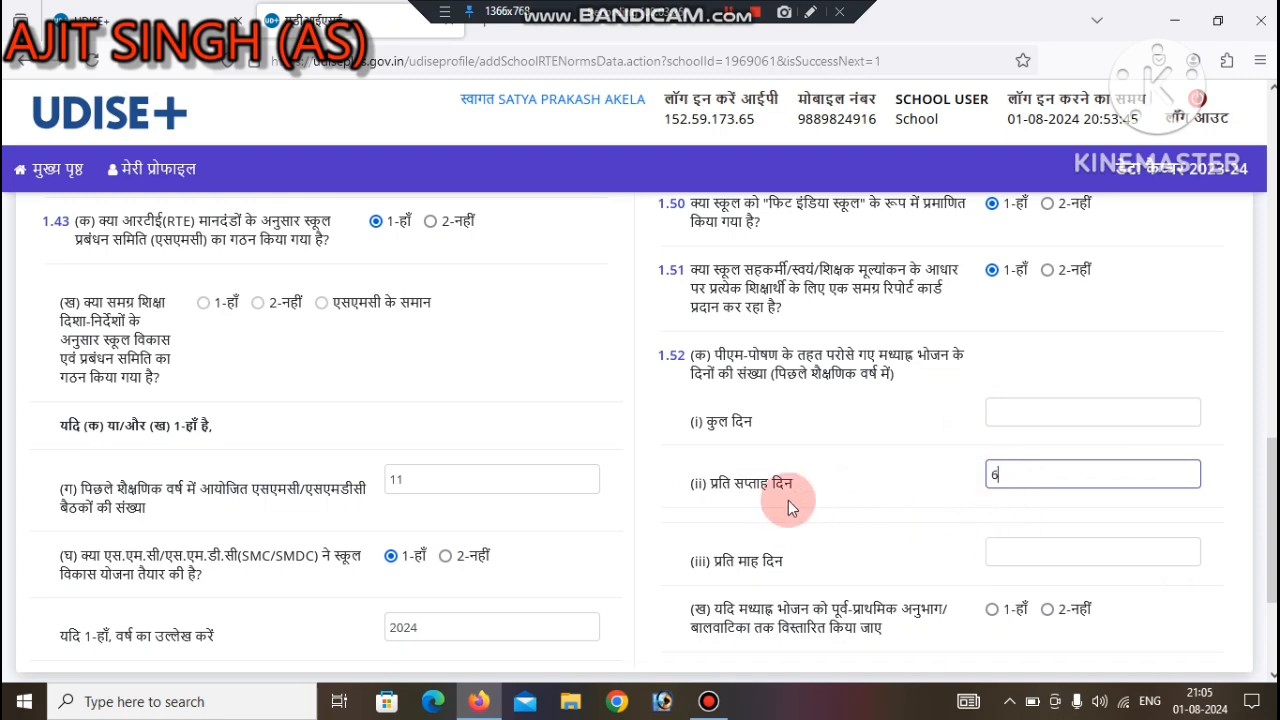
left_click(1032, 552)
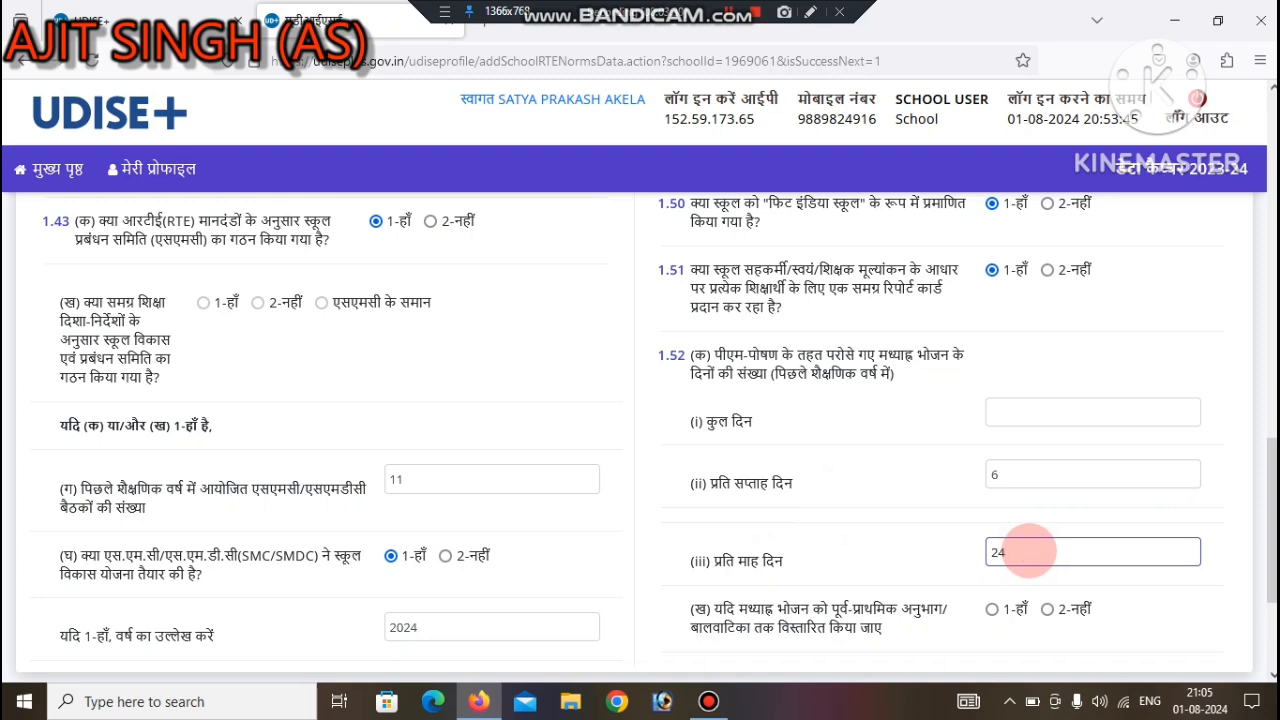
scroll(1270, 530, "down", 1)
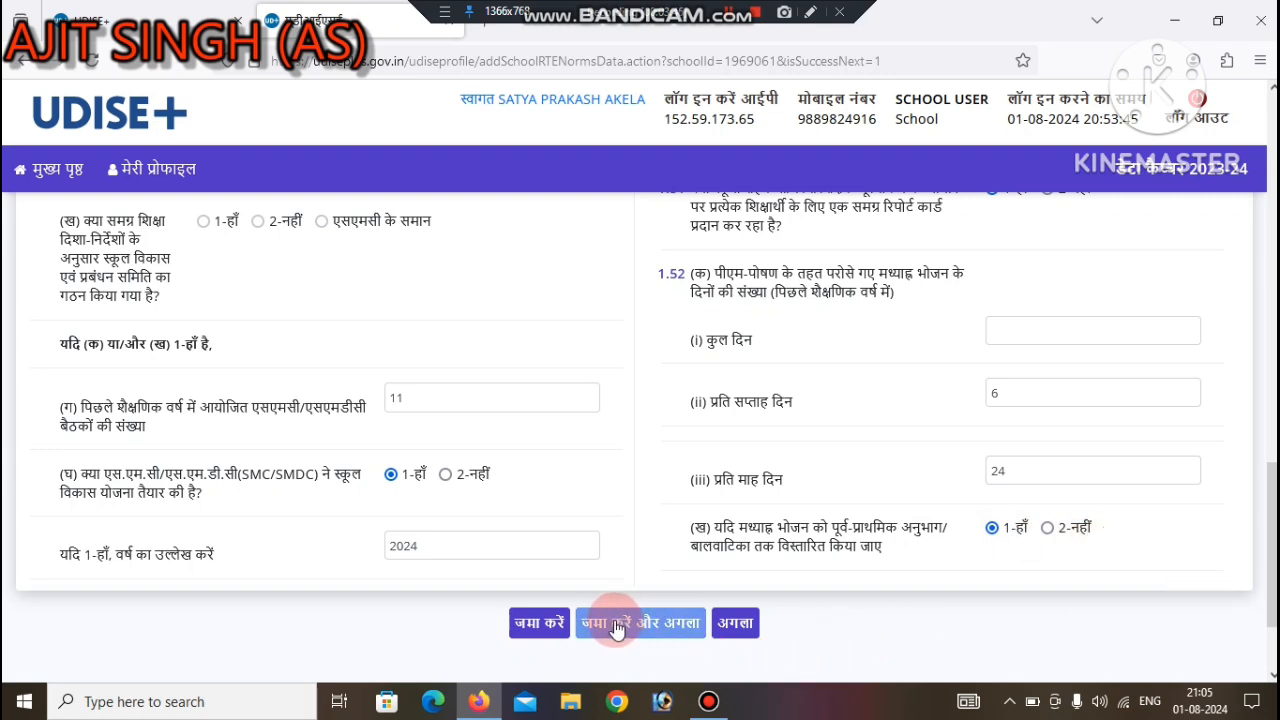
Step: Move on to form 1.53 and answer 1.53.1 on free textbooks with 1-हाँ for both primary and upper primary
left_click(735, 623)
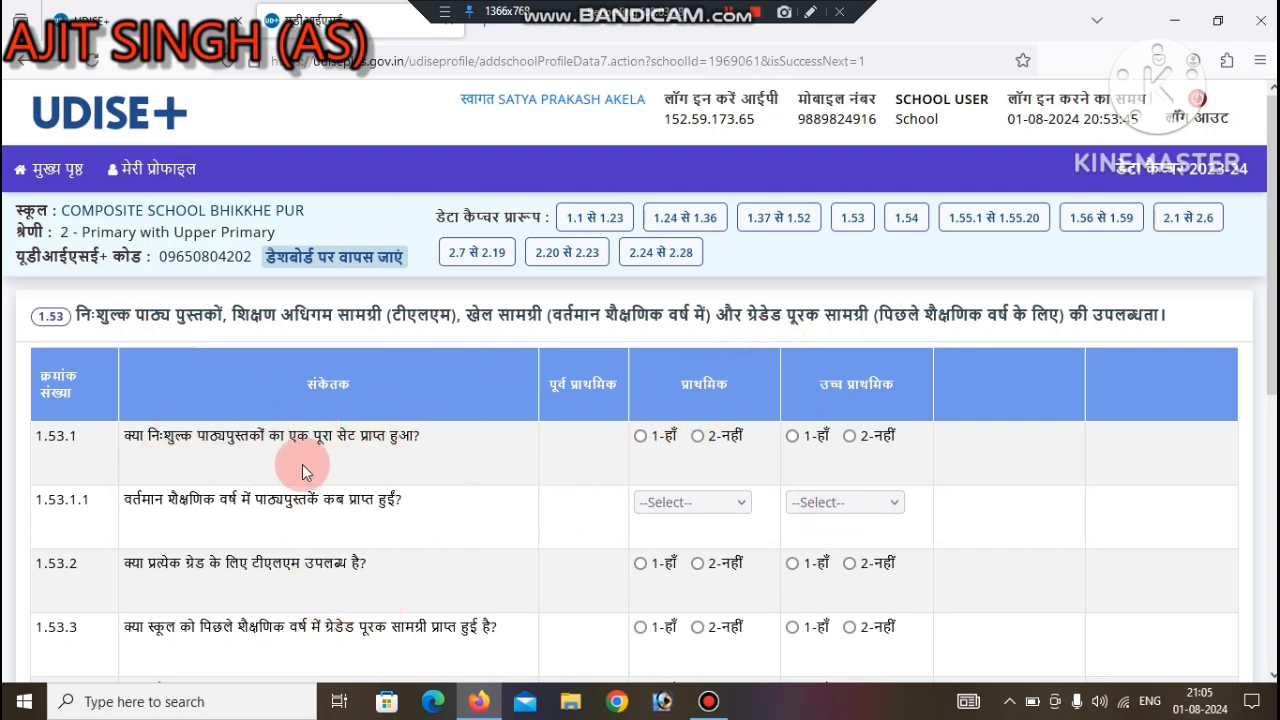
left_click(640, 437)
left_click(793, 438)
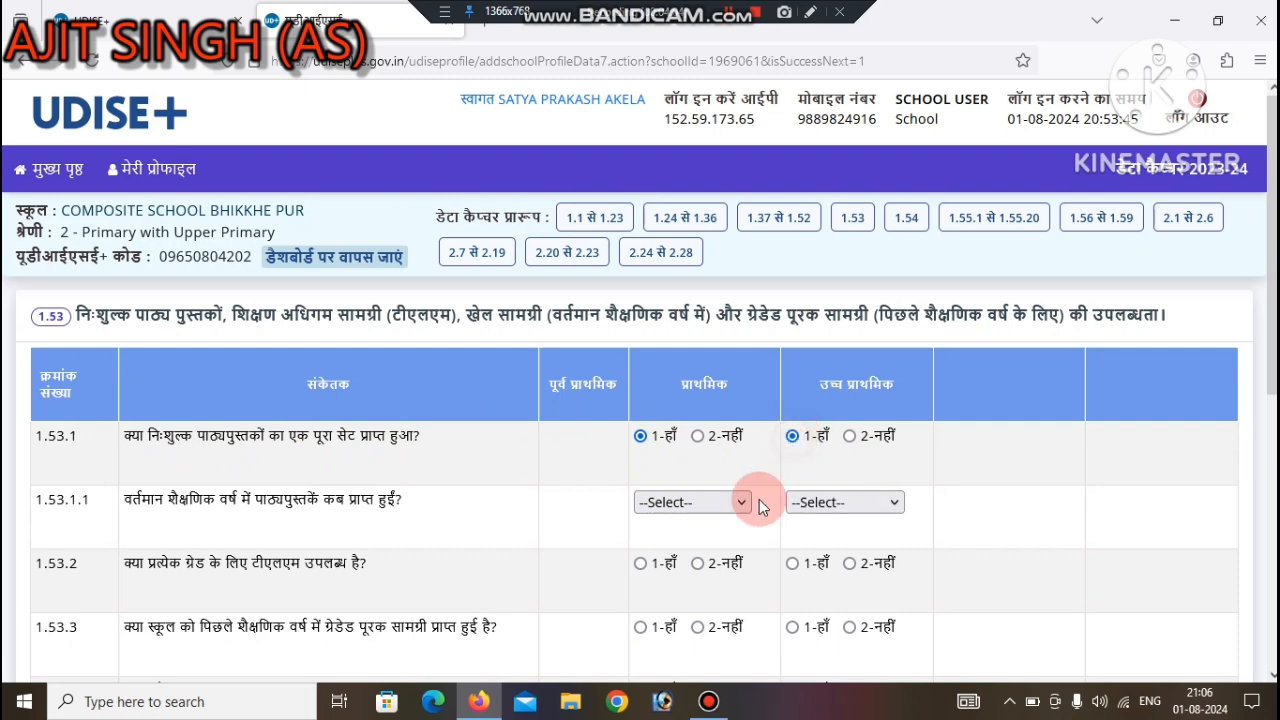
Step: In question 1.53.1.1, set the month textbooks were received to 5 - May for primary and 4 - April for upper primary
left_click(698, 500)
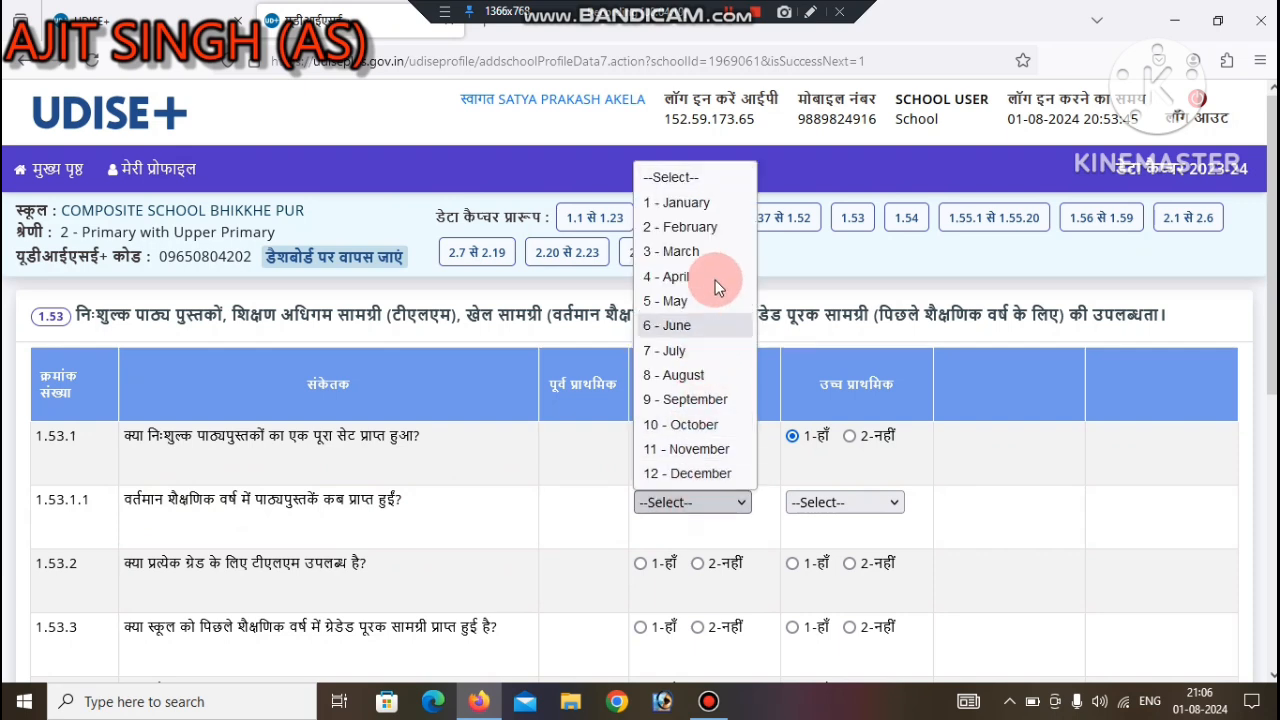
left_click(698, 300)
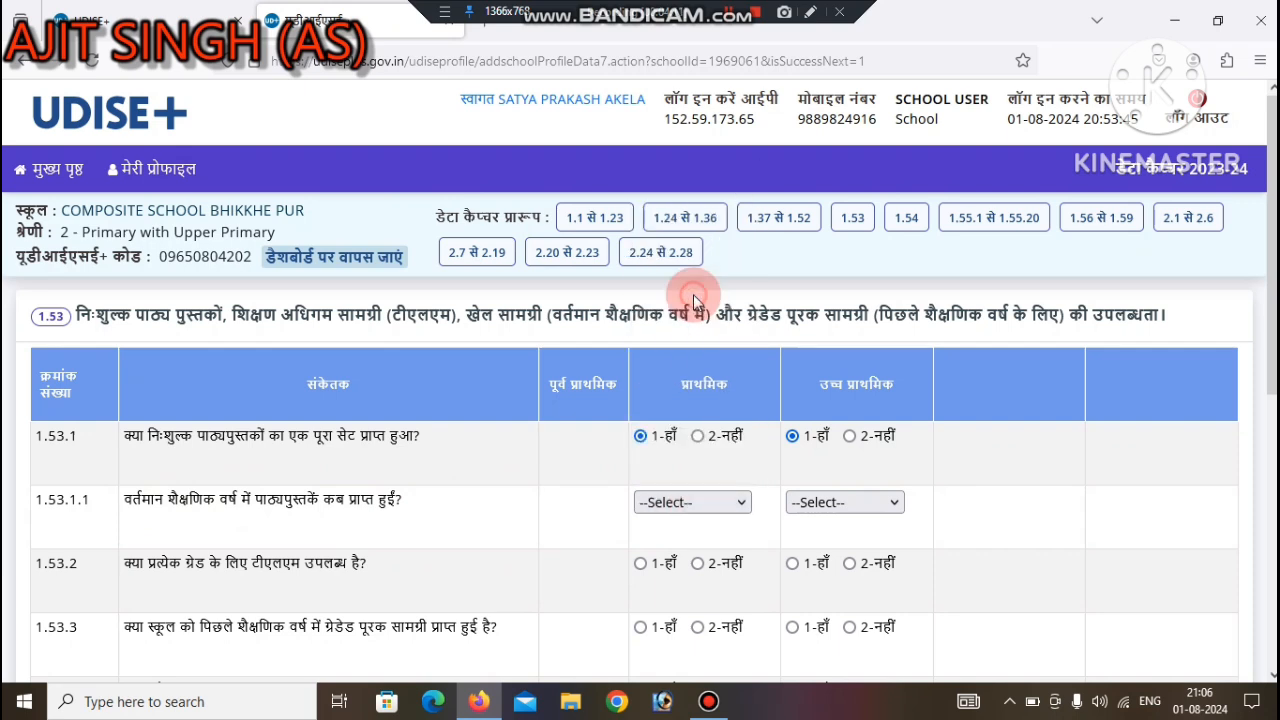
left_click(805, 502)
left_click(826, 277)
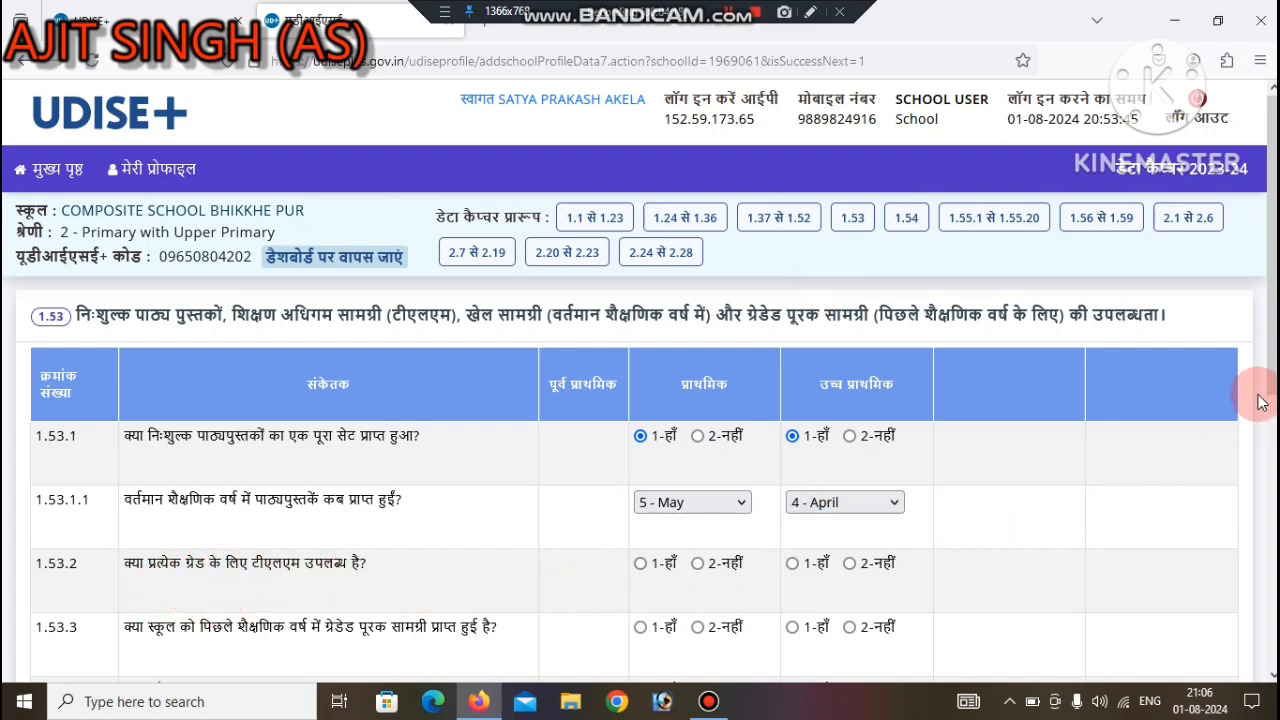
Step: Answer questions 1.53.2, 1.53.3 and 1.53.3.1 on TLM and graded supplementary material with 1-हाँ for both primary and upper primary
scroll(1257, 394, "down", 2)
left_click(424, 563)
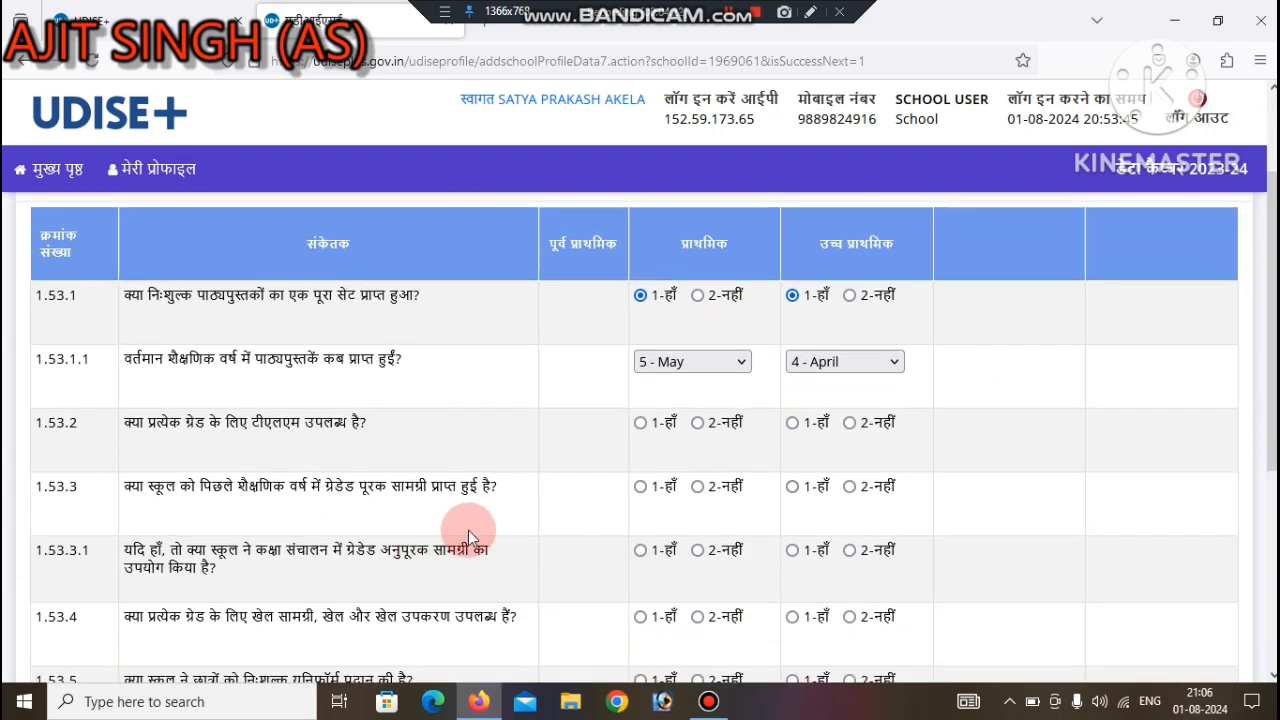
left_click(640, 423)
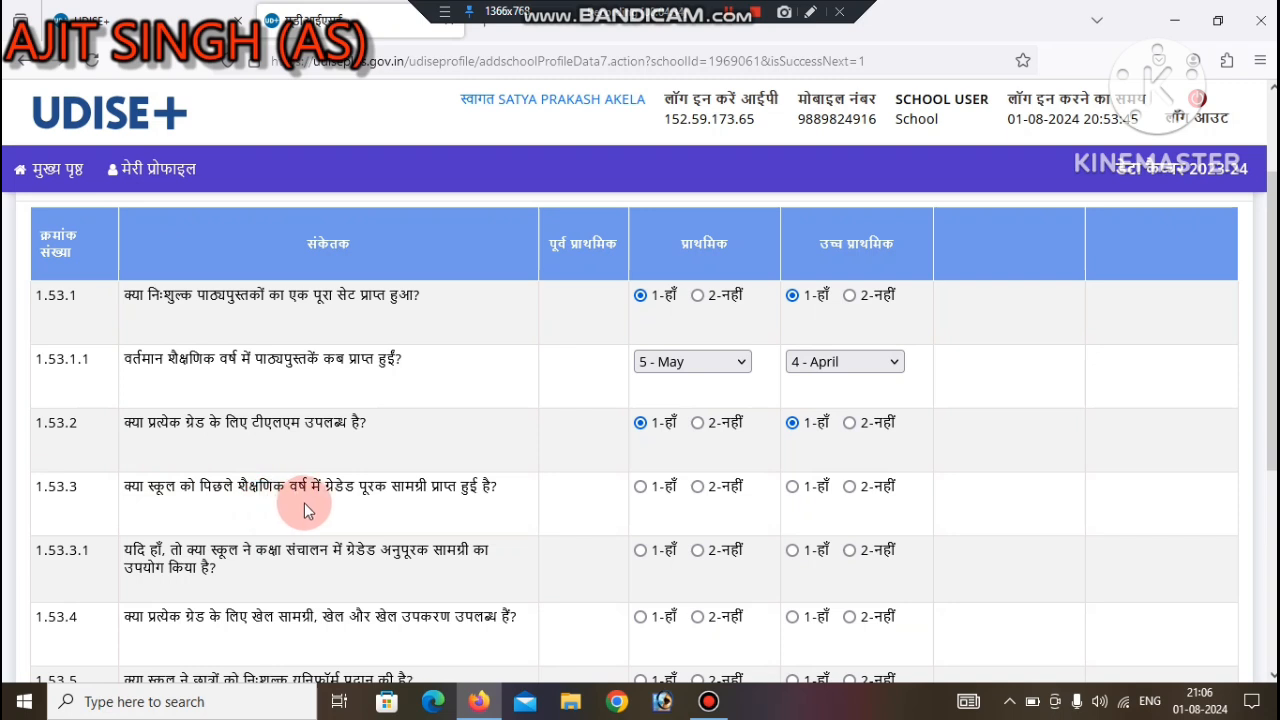
left_click(640, 487)
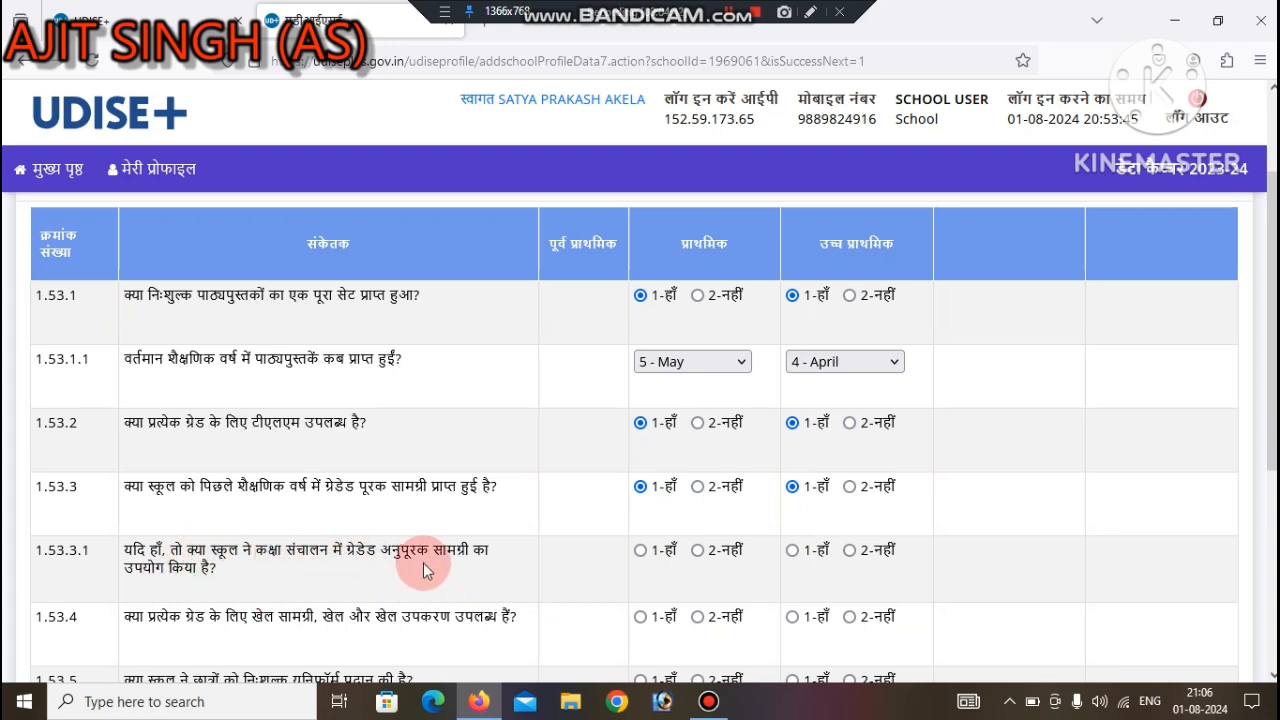
left_click(640, 551)
left_click(795, 553)
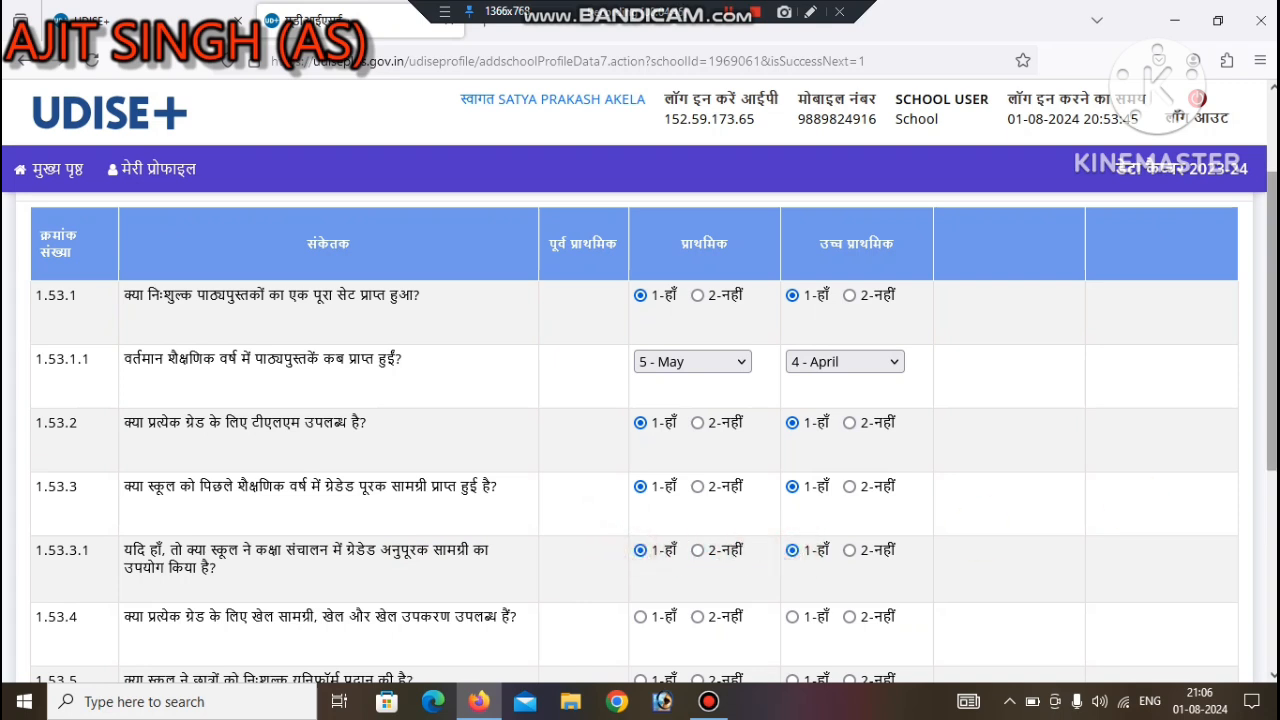
Step: Answer questions 1.53.4 on sports material and 1.53.5 on free uniforms with 1-हाँ for both primary and upper primary
scroll(1272, 532, "down", 2)
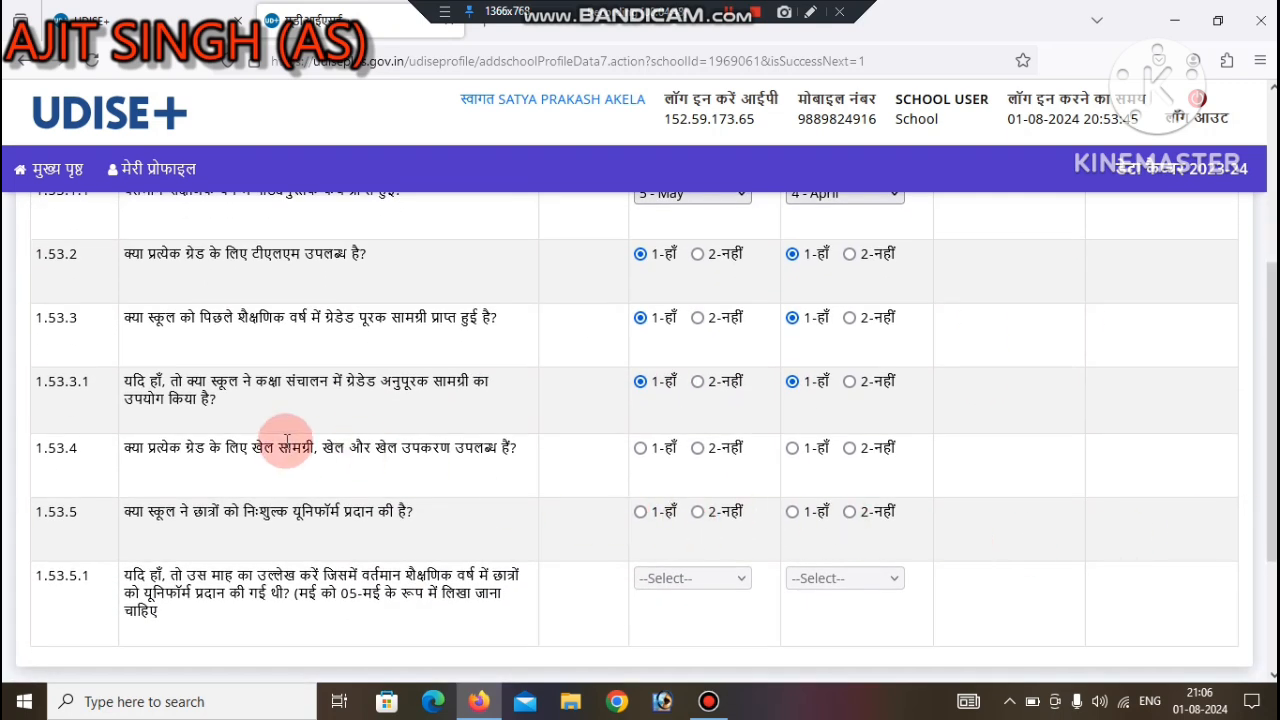
left_click(643, 449)
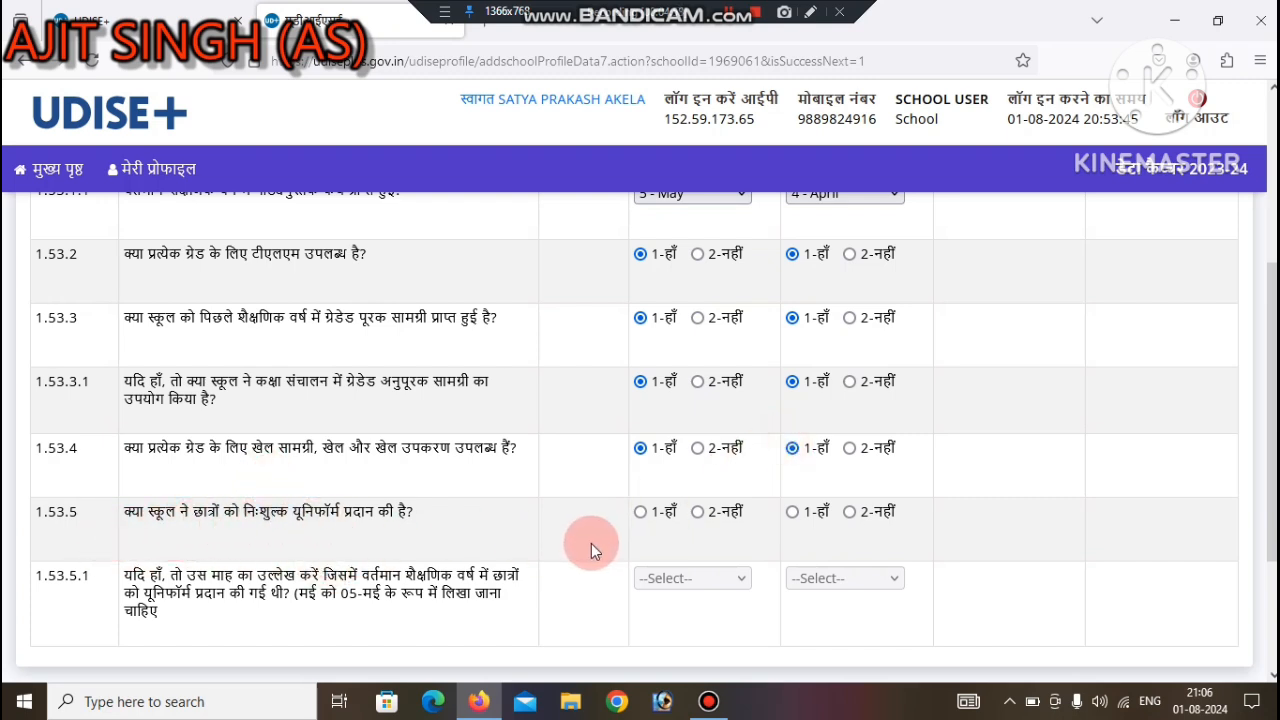
left_click(641, 512)
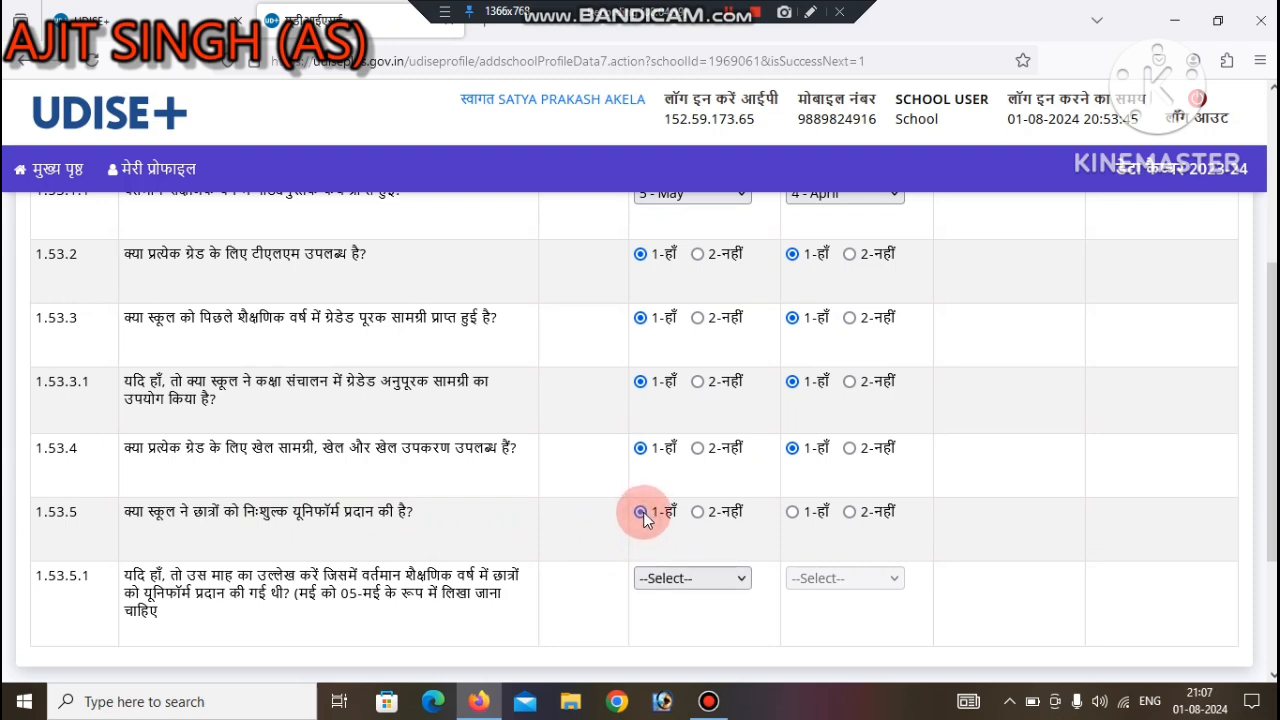
left_click(791, 512)
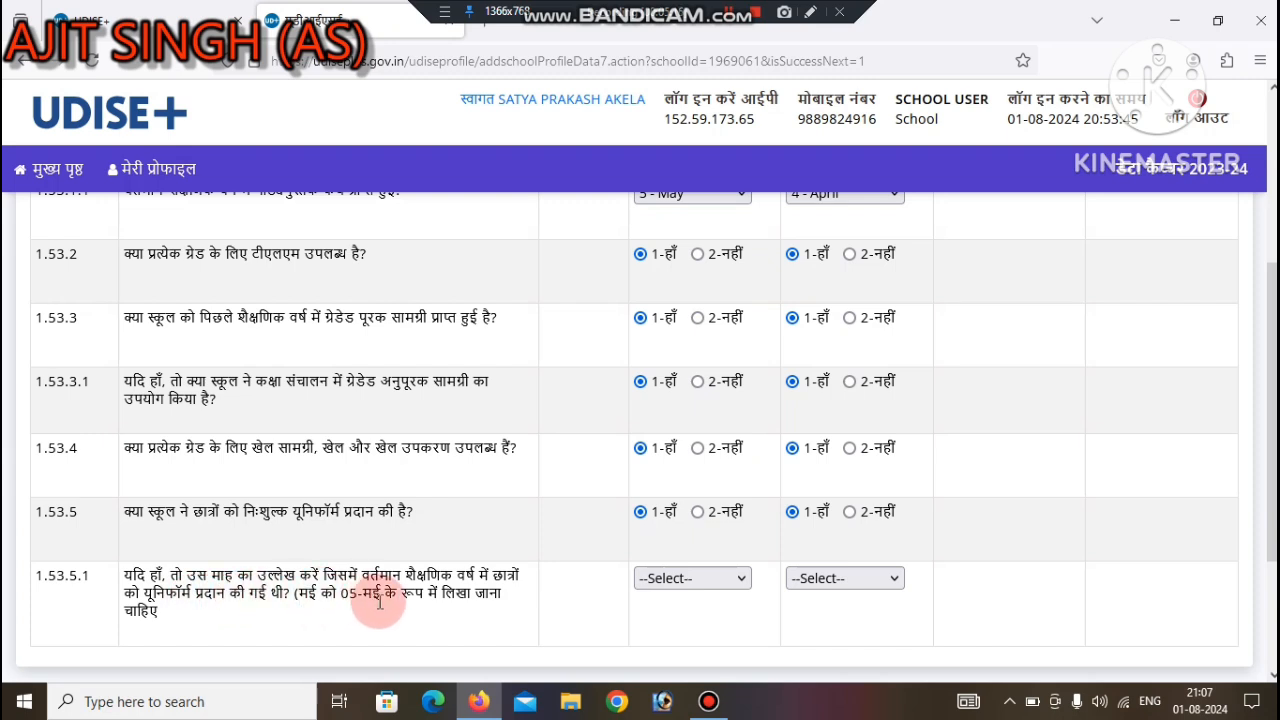
Step: In question 1.53.5.1, set the uniform distribution month to 8 - August for both primary and upper primary
left_click(675, 572)
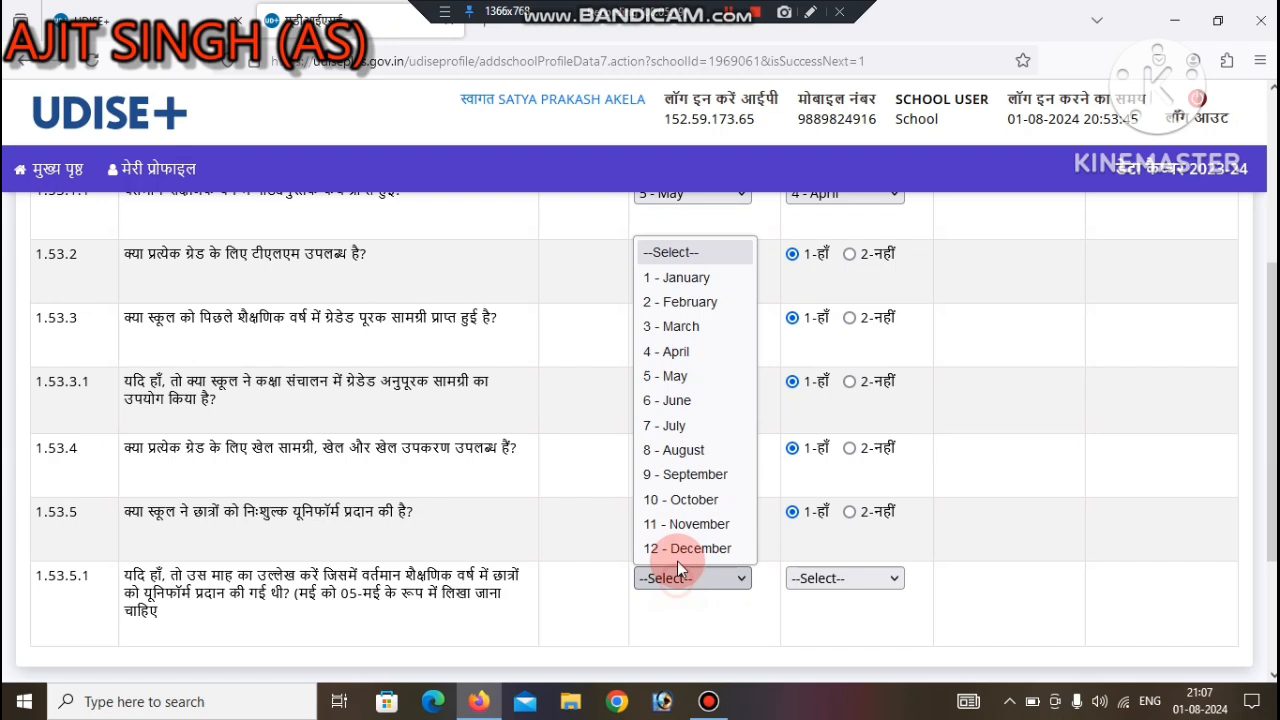
left_click(686, 452)
left_click(822, 584)
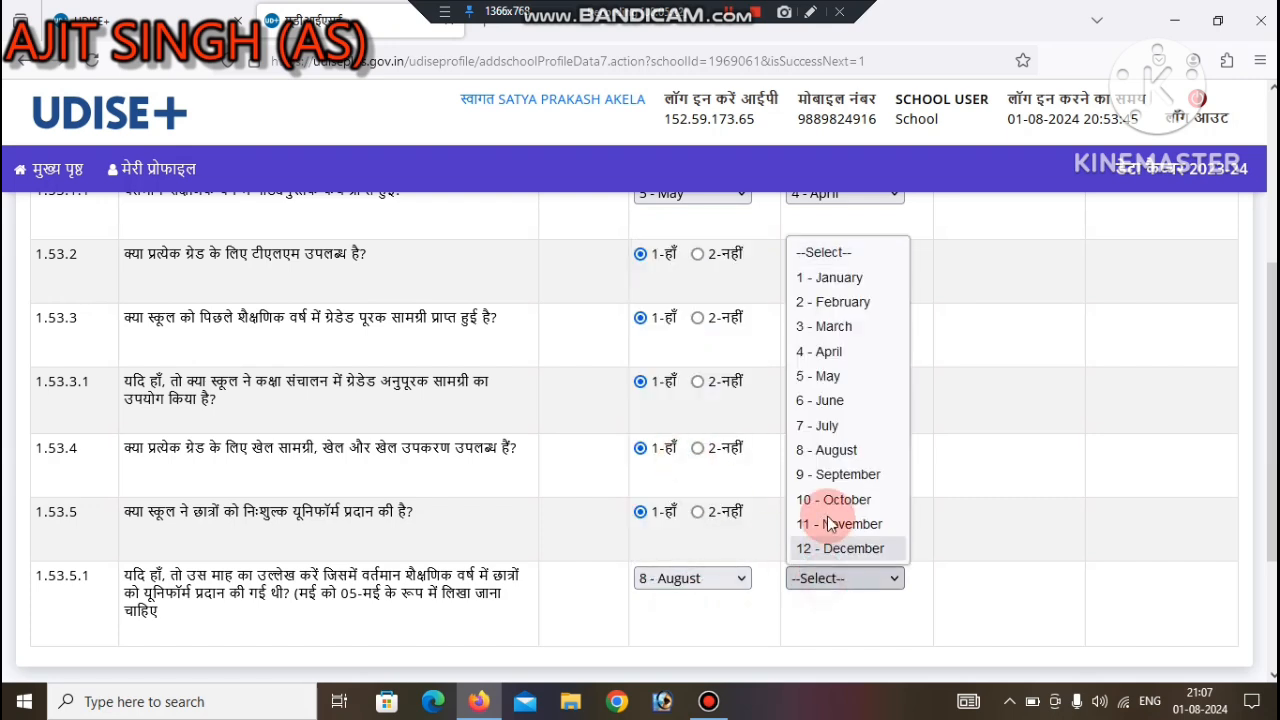
left_click(828, 452)
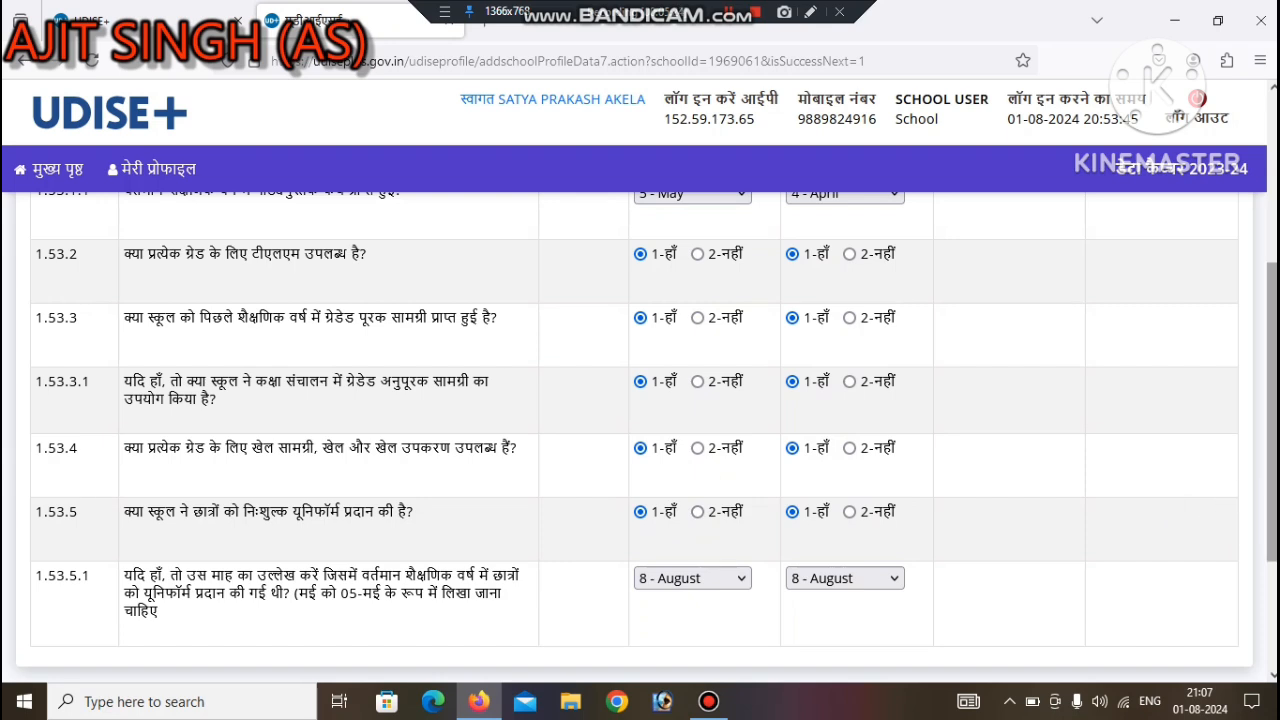
Step: Move on to form 1.54 and set the number of assessment items in 1.54.1 to 4 for classes 6, 7 and 8
scroll(808, 566, "down", 3)
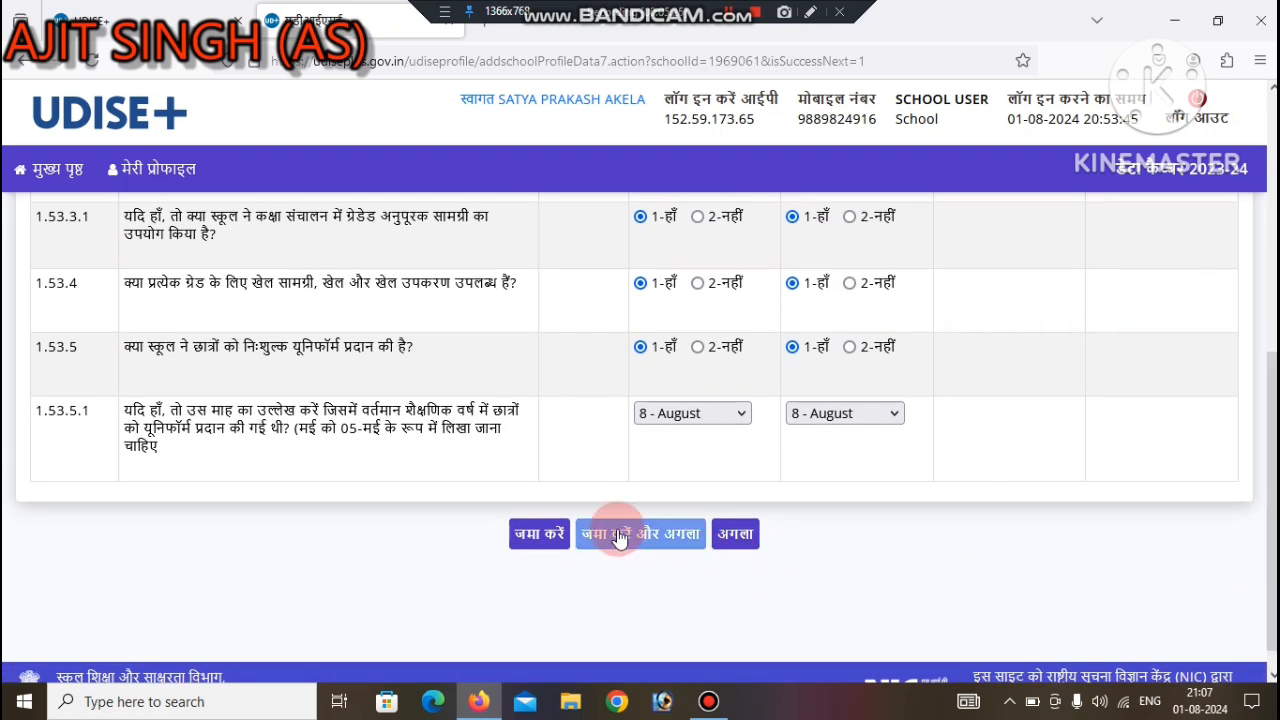
left_click(745, 537)
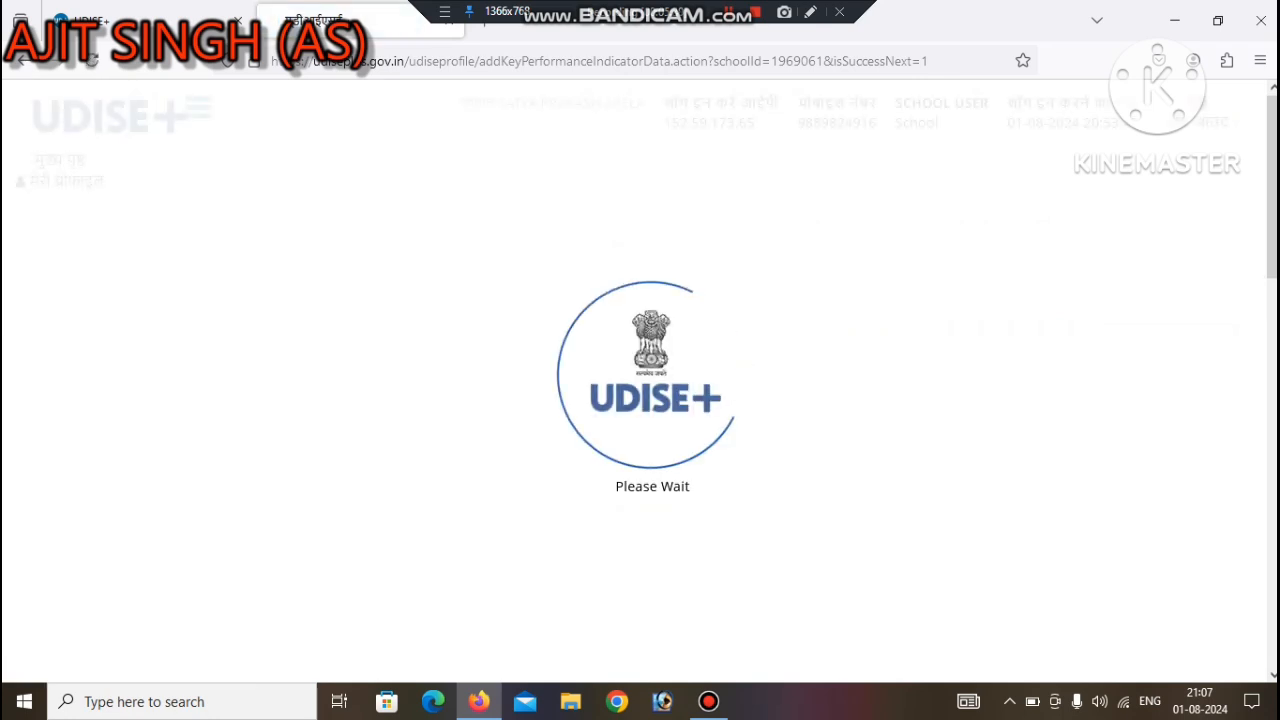
scroll(640, 400, "down", 3)
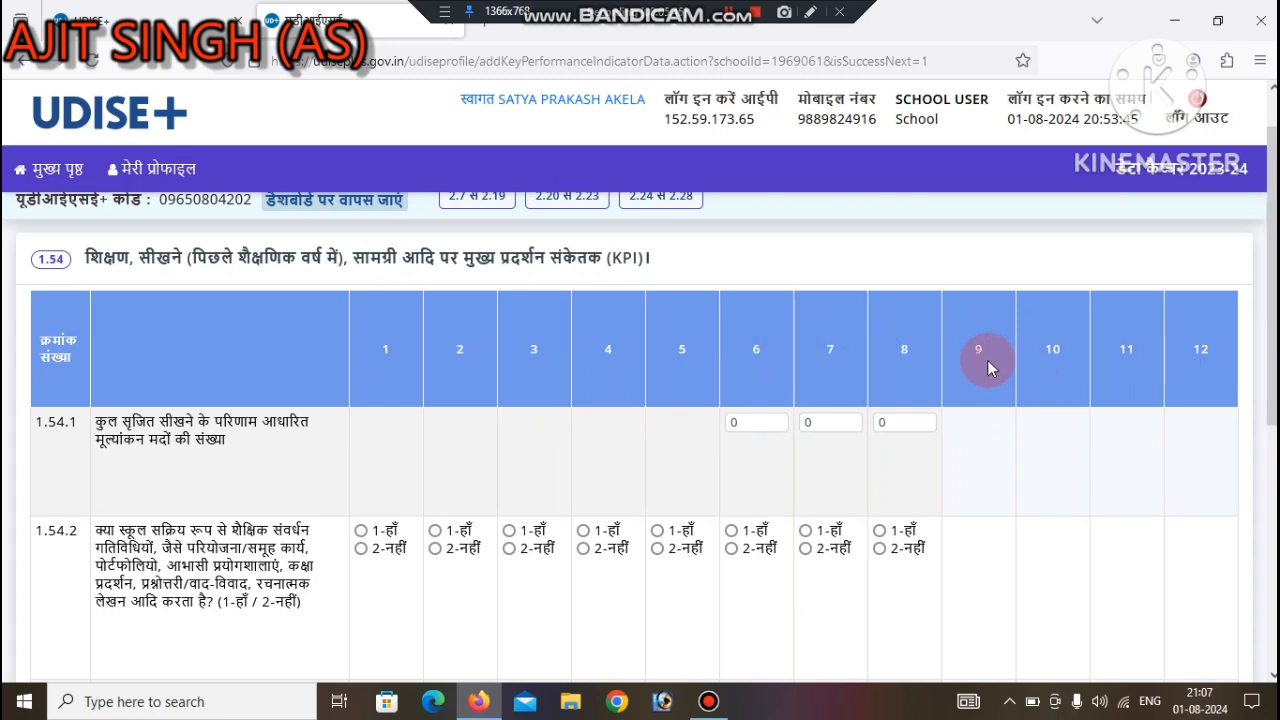
scroll(1100, 405, "down", 1)
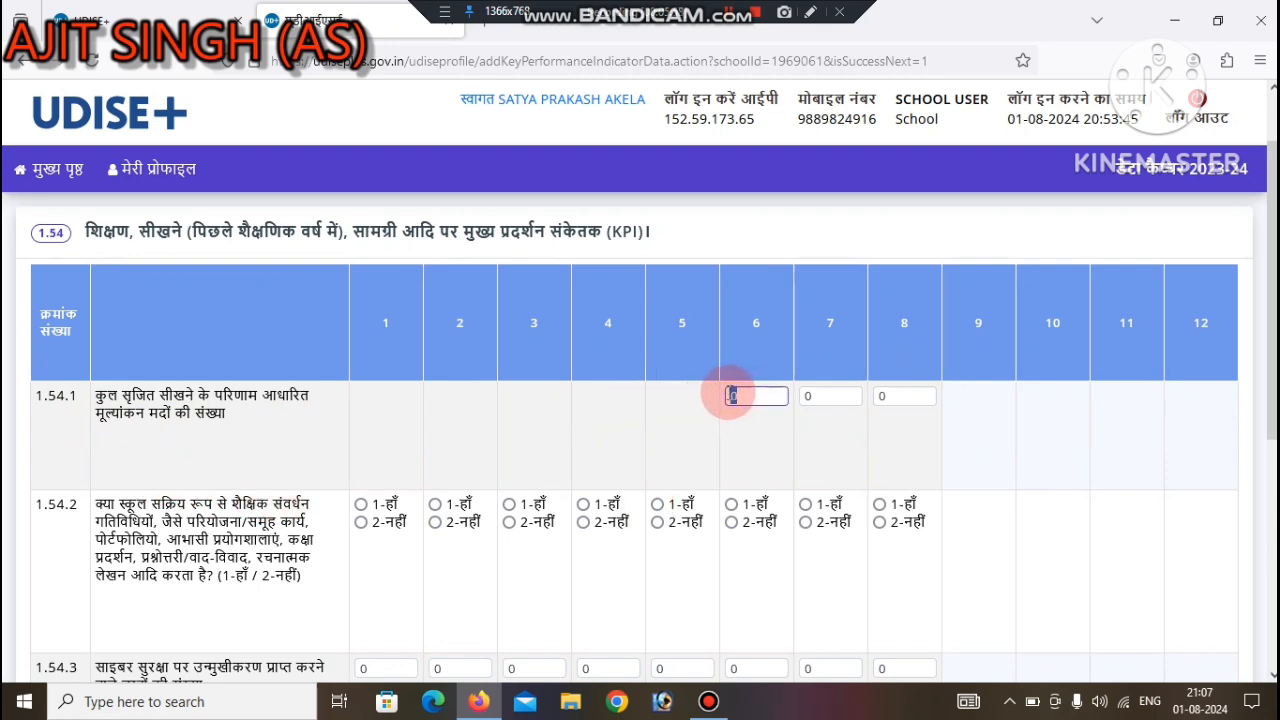
left_click(832, 396)
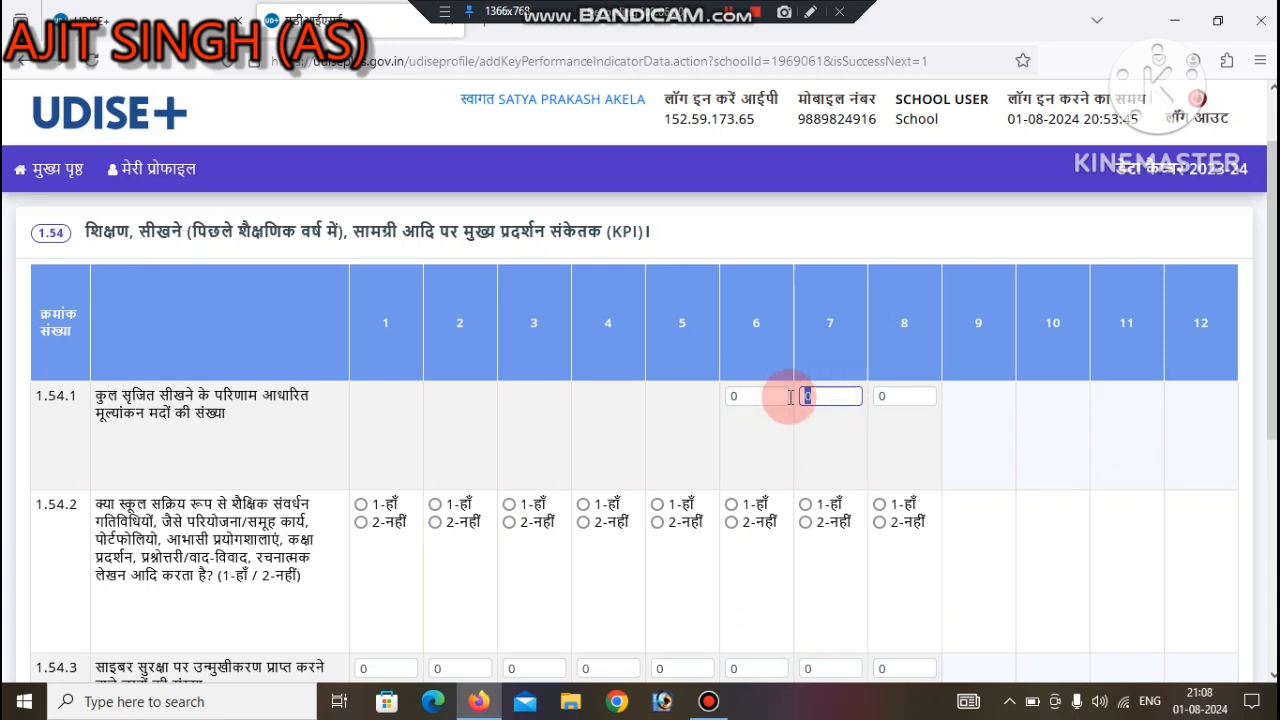
left_click(878, 396)
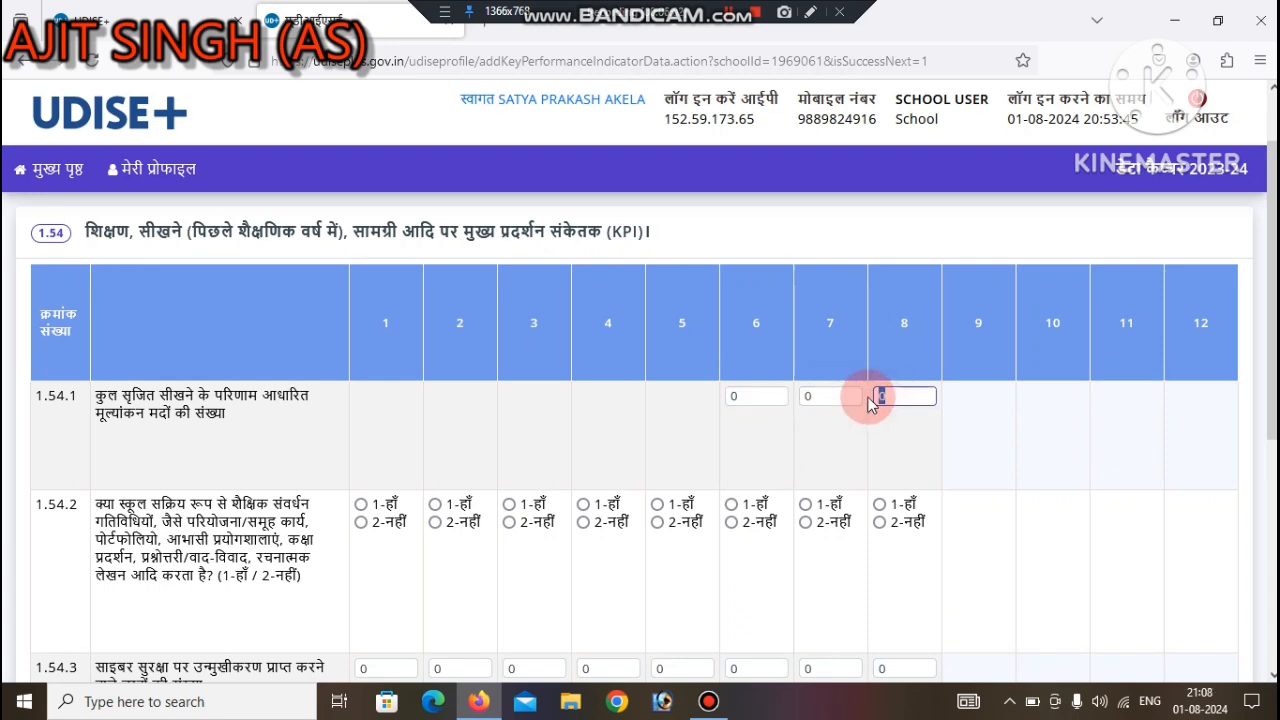
left_click(760, 397)
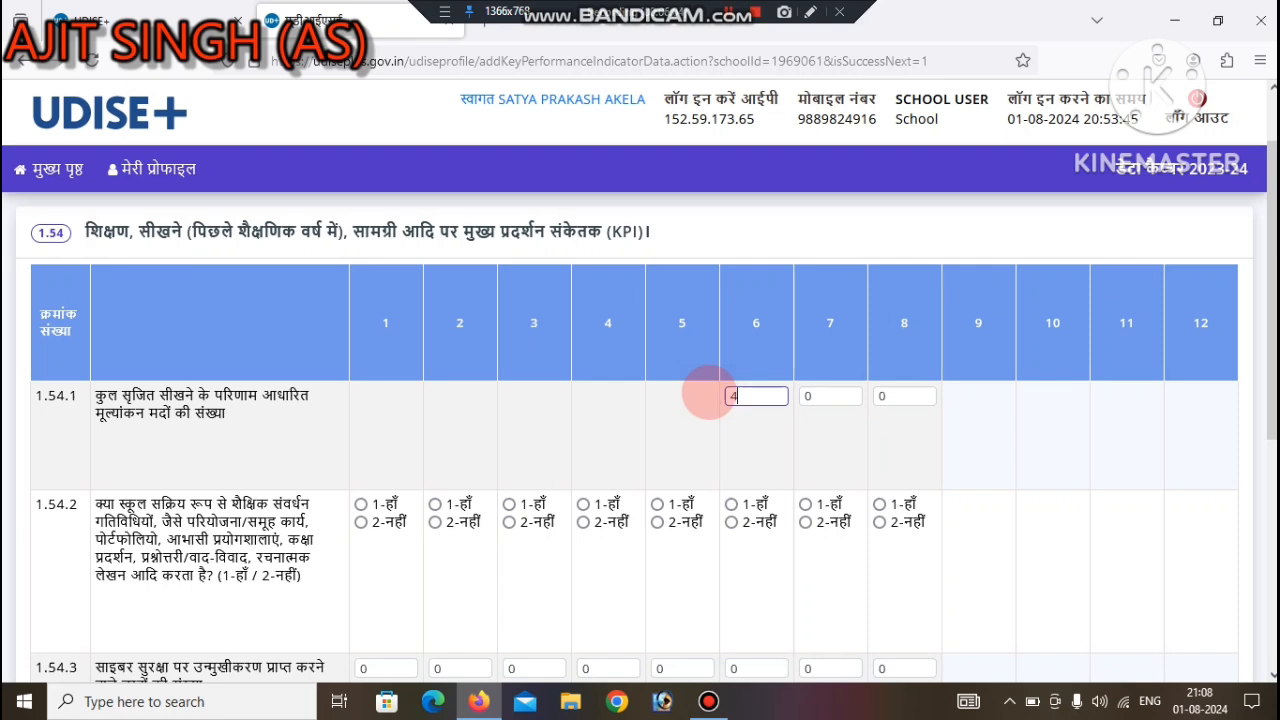
left_click(832, 396)
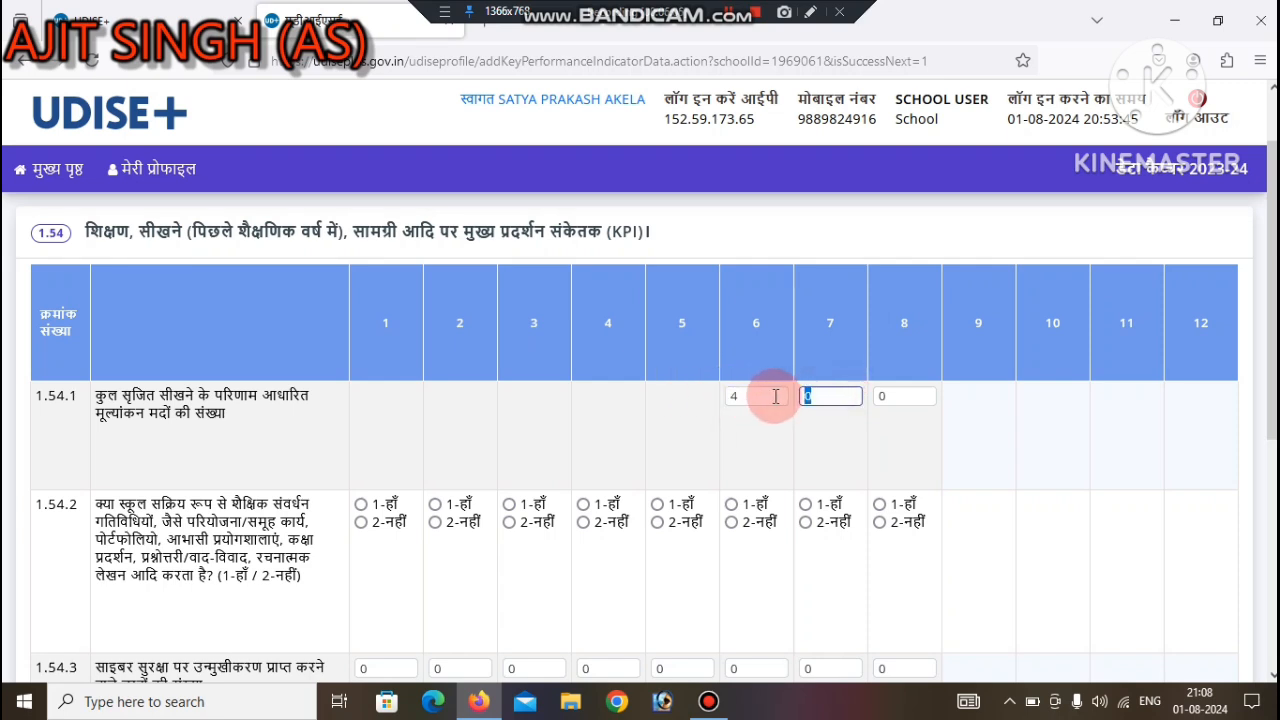
type("4")
left_click(880, 396)
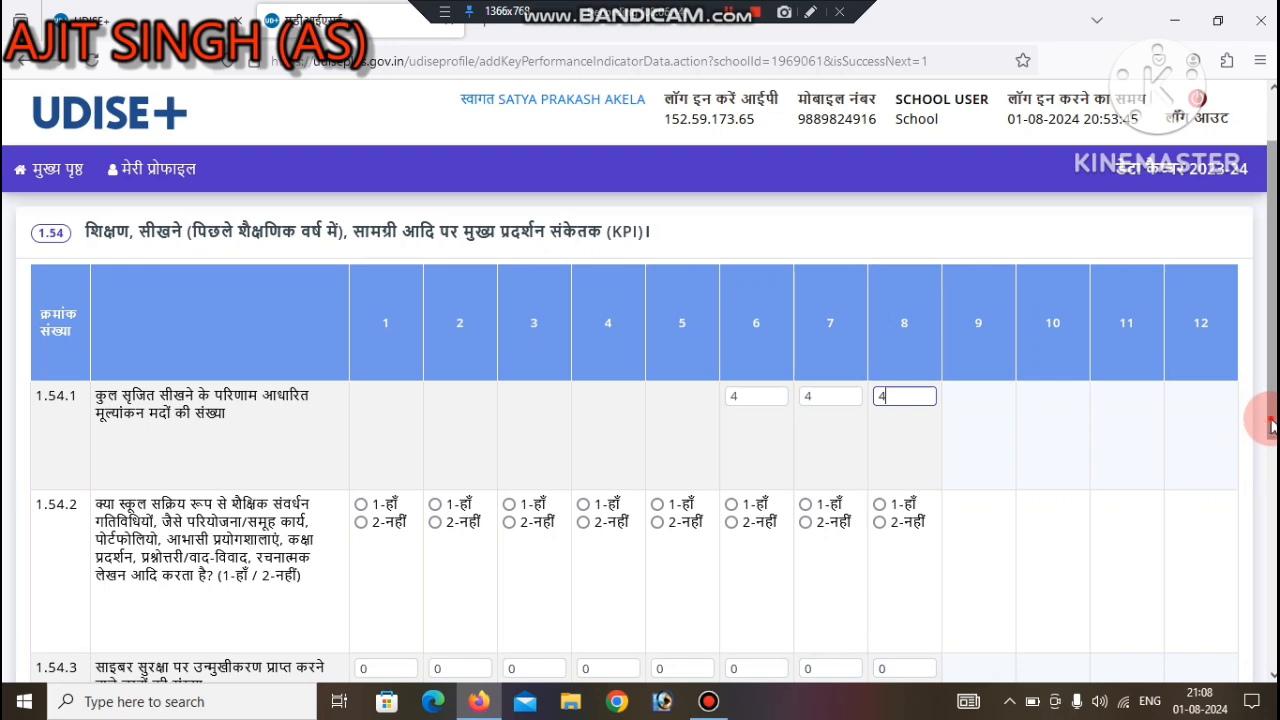
Step: Answer question 1.54.2 on educational enrichment activities with 1-हाँ for classes 1, 2 and 3
scroll(1268, 425, "down", 1)
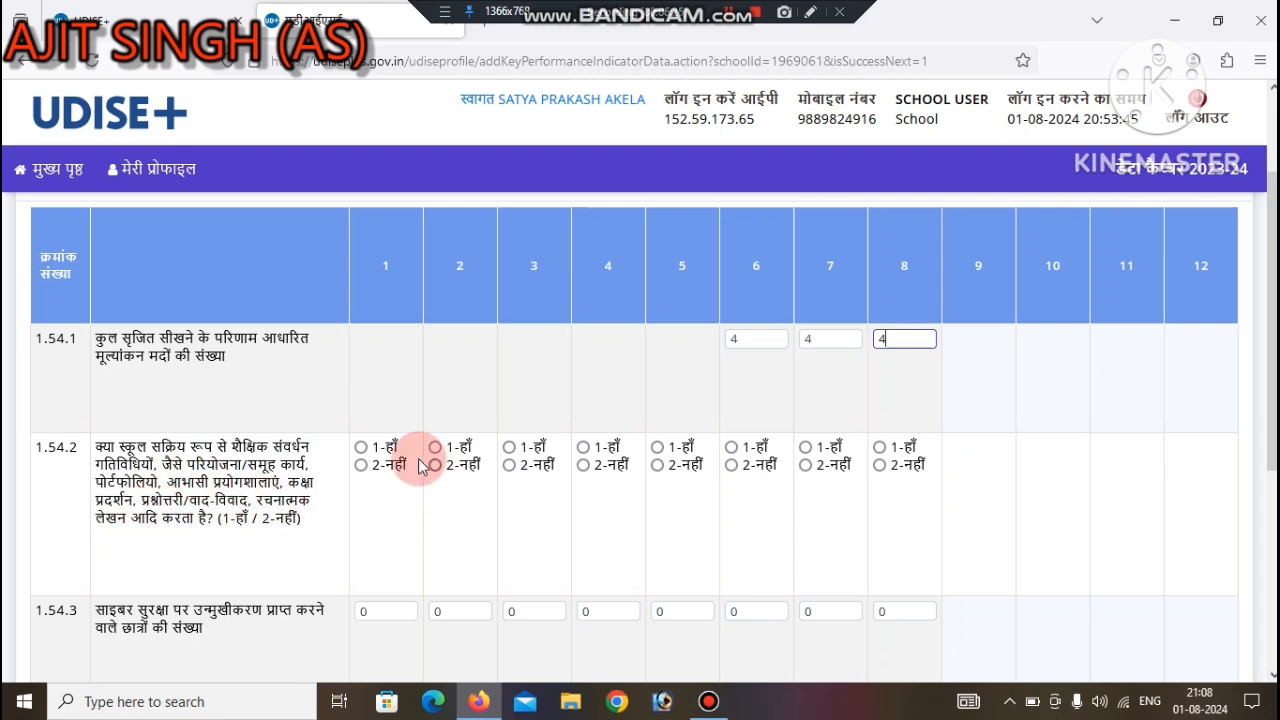
left_click(361, 447)
left_click(434, 448)
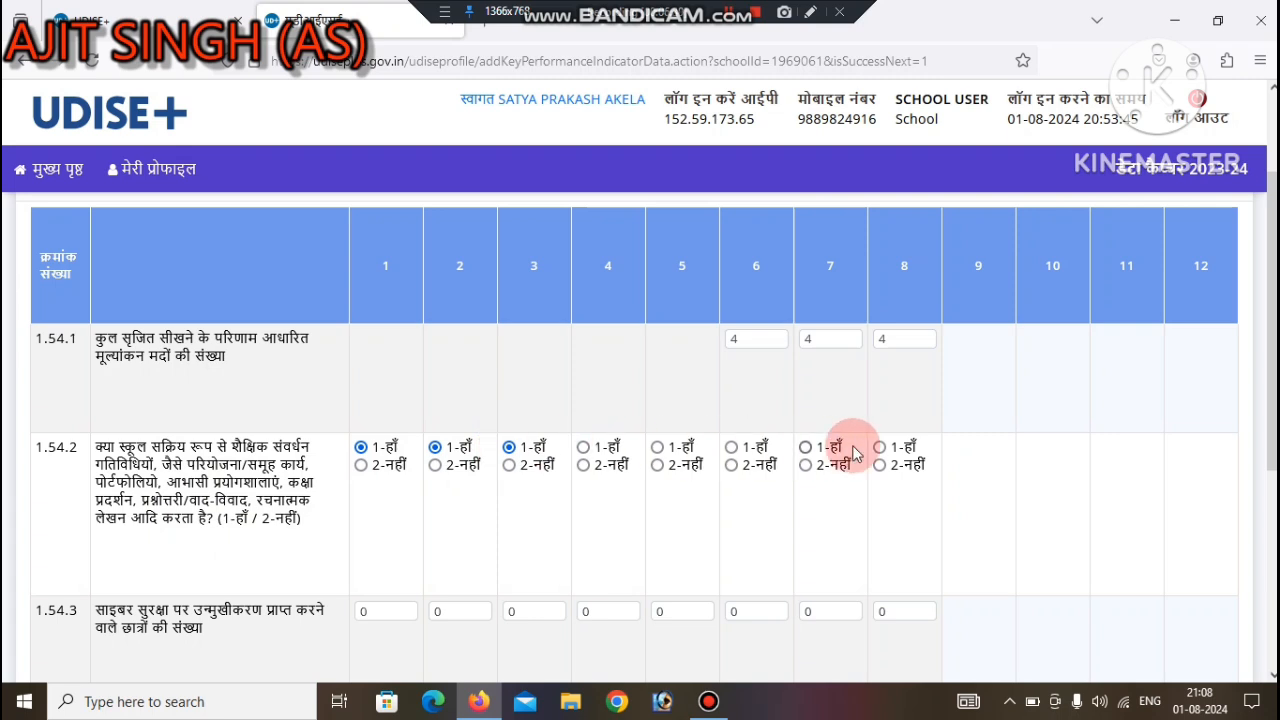
Step: Review the student counts in 1.54.3 on cyber safety and 1.54.4 on psycho-social training, and move on to the school safety form 1.55
scroll(1234, 529, "down", 2)
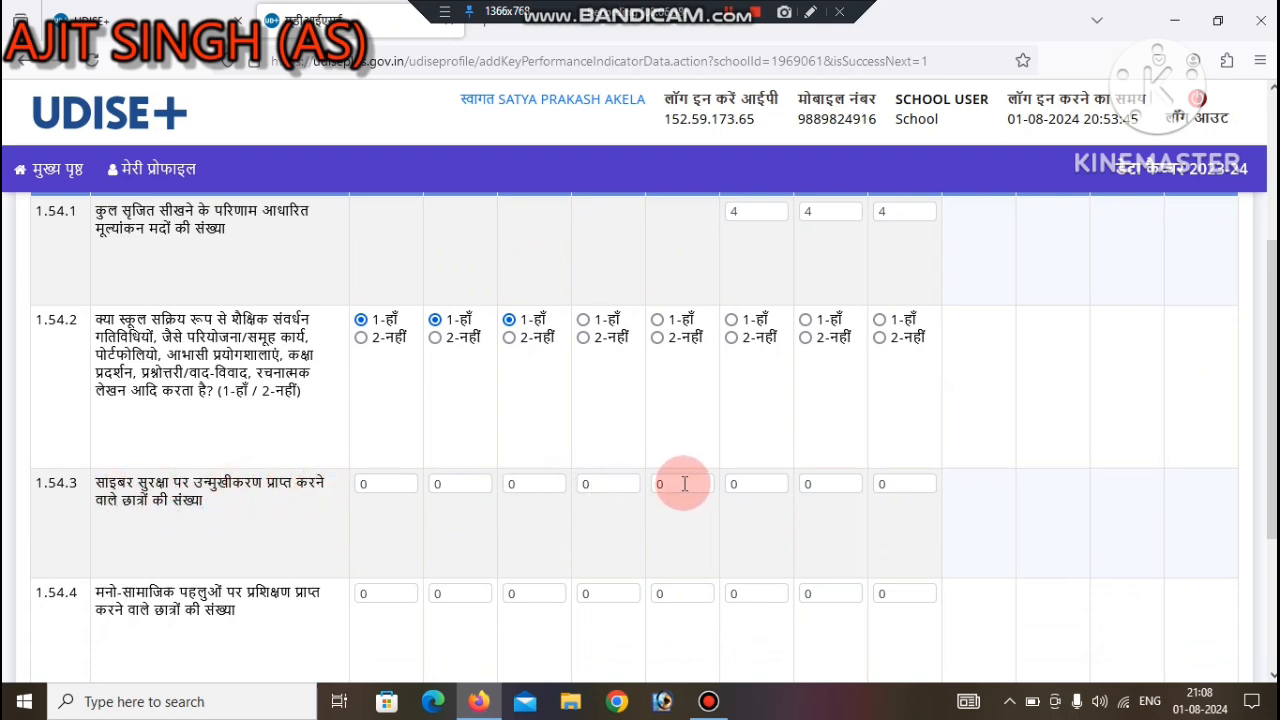
left_click(740, 485)
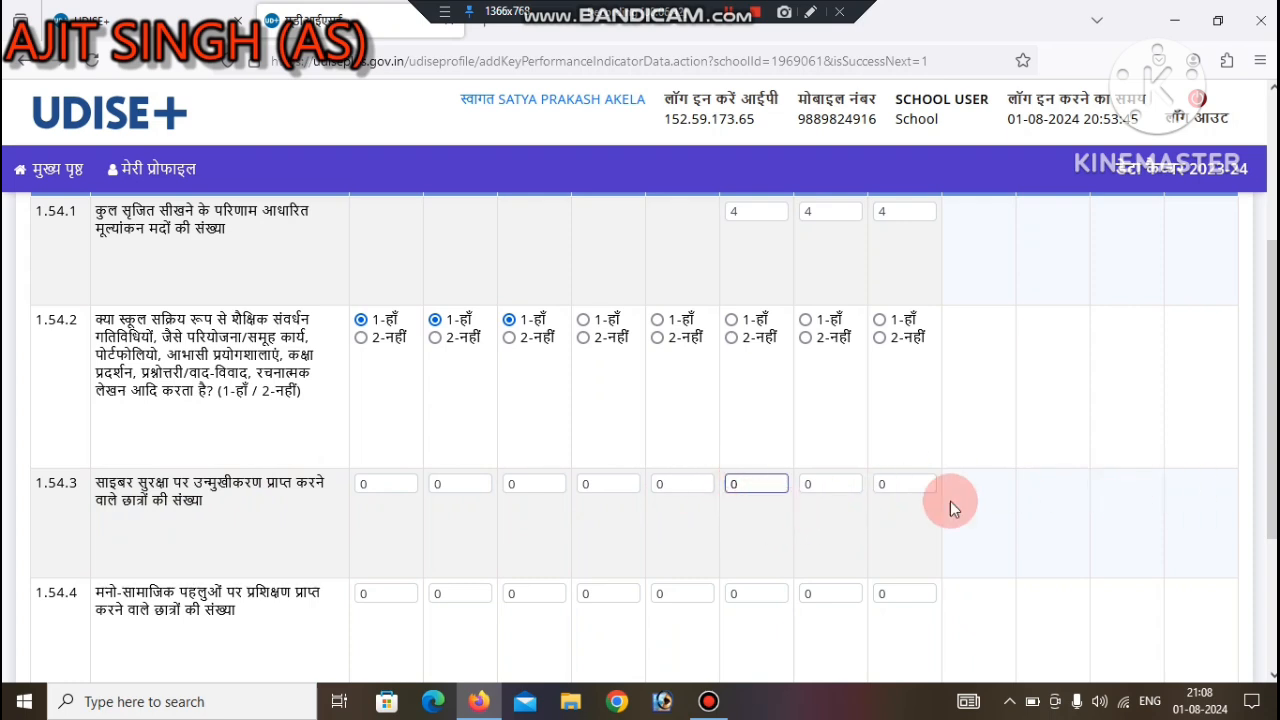
scroll(1265, 503, "down", 2)
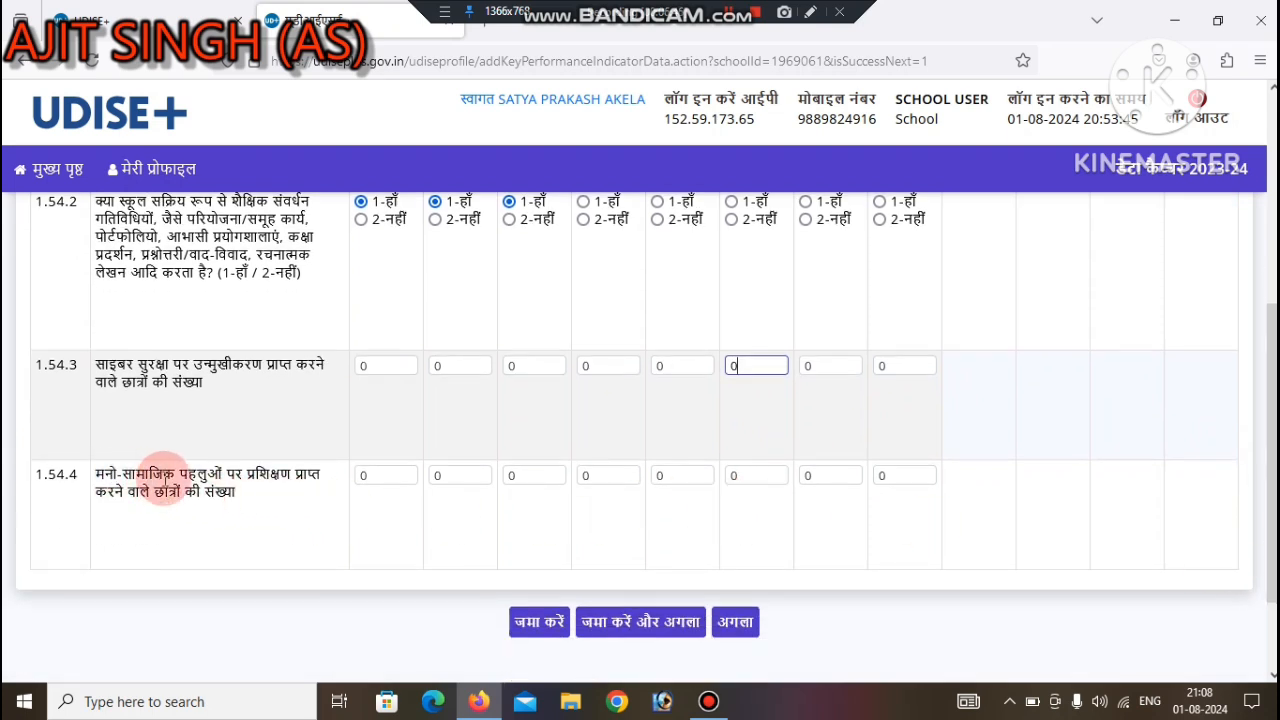
double_click(733, 476)
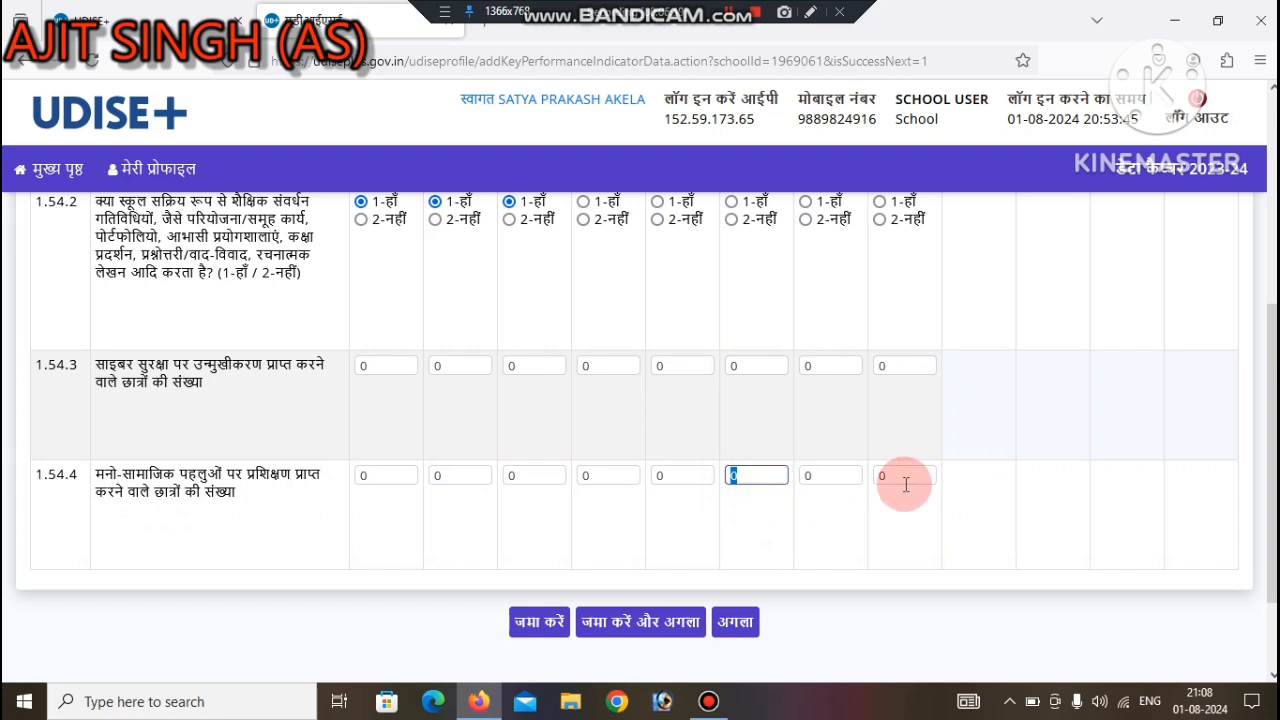
left_click_drag(1271, 497, 1271, 535)
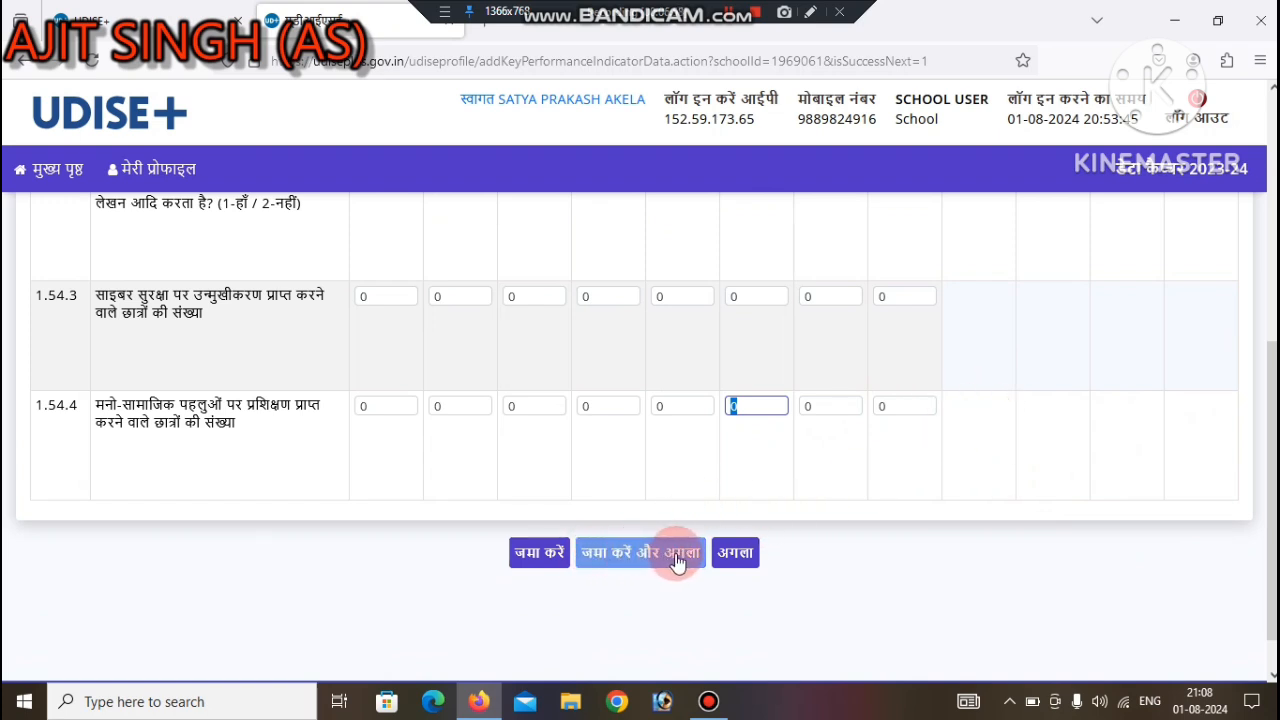
key("Up")
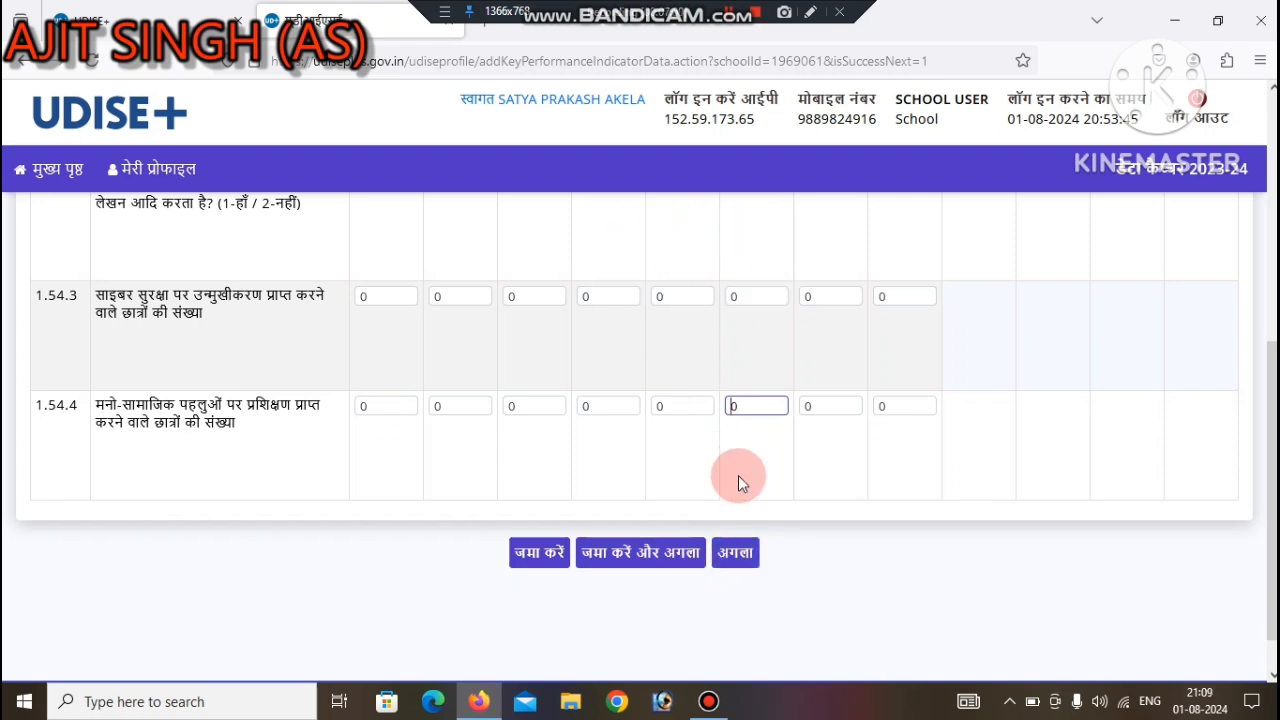
left_click(736, 553)
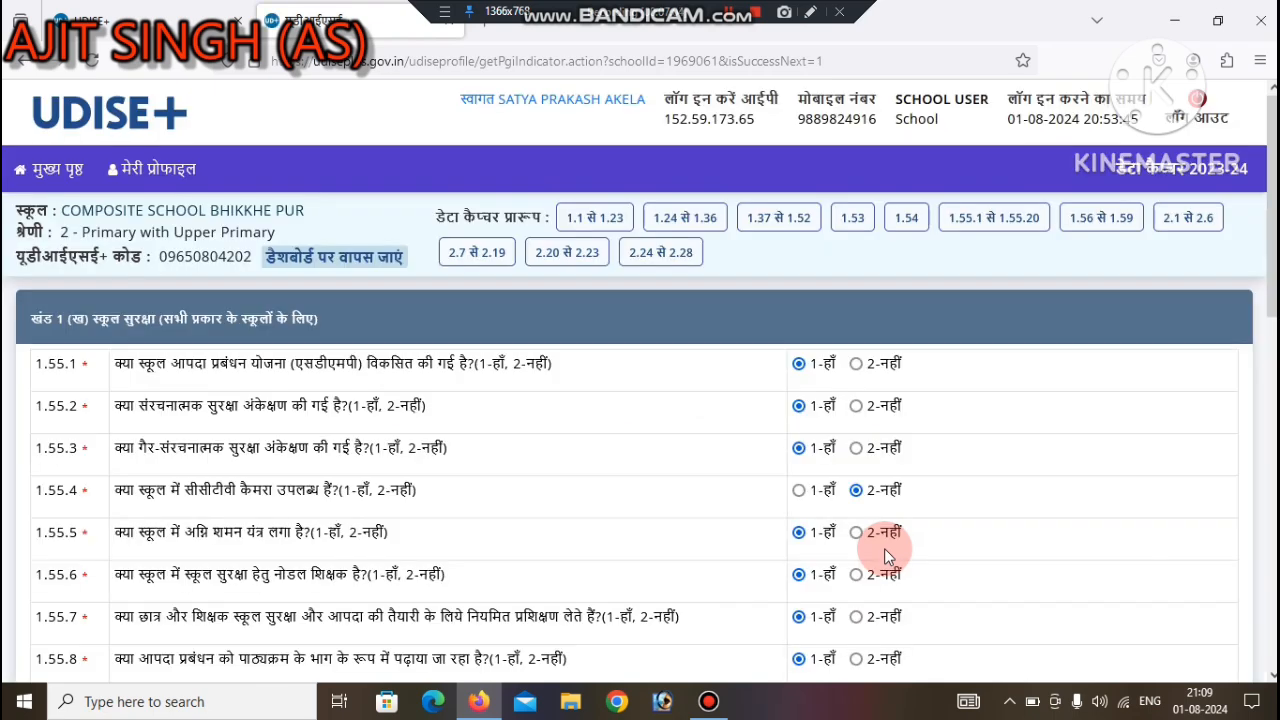
Step: Review the school safety answers in 1.55.1 to 1.55.20, save the form and move on to 1.56 to 1.59
scroll(296, 316, "down", 1)
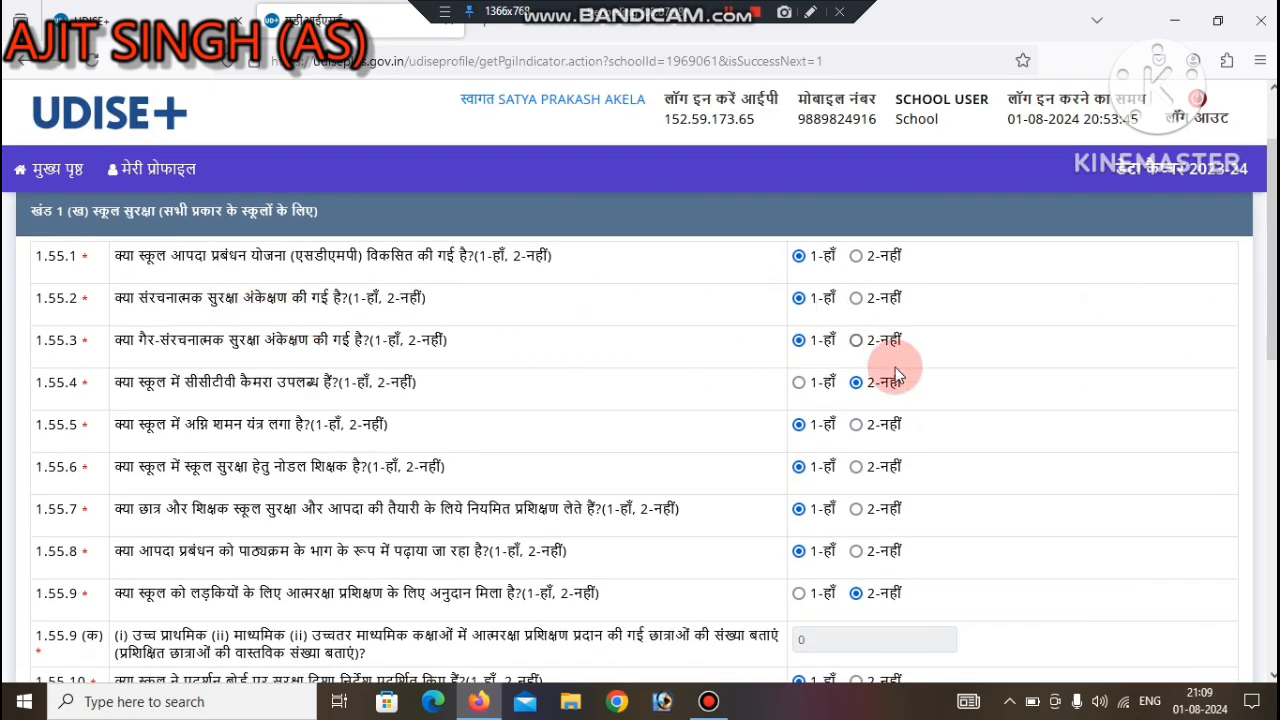
left_click_drag(1268, 356, 1268, 426)
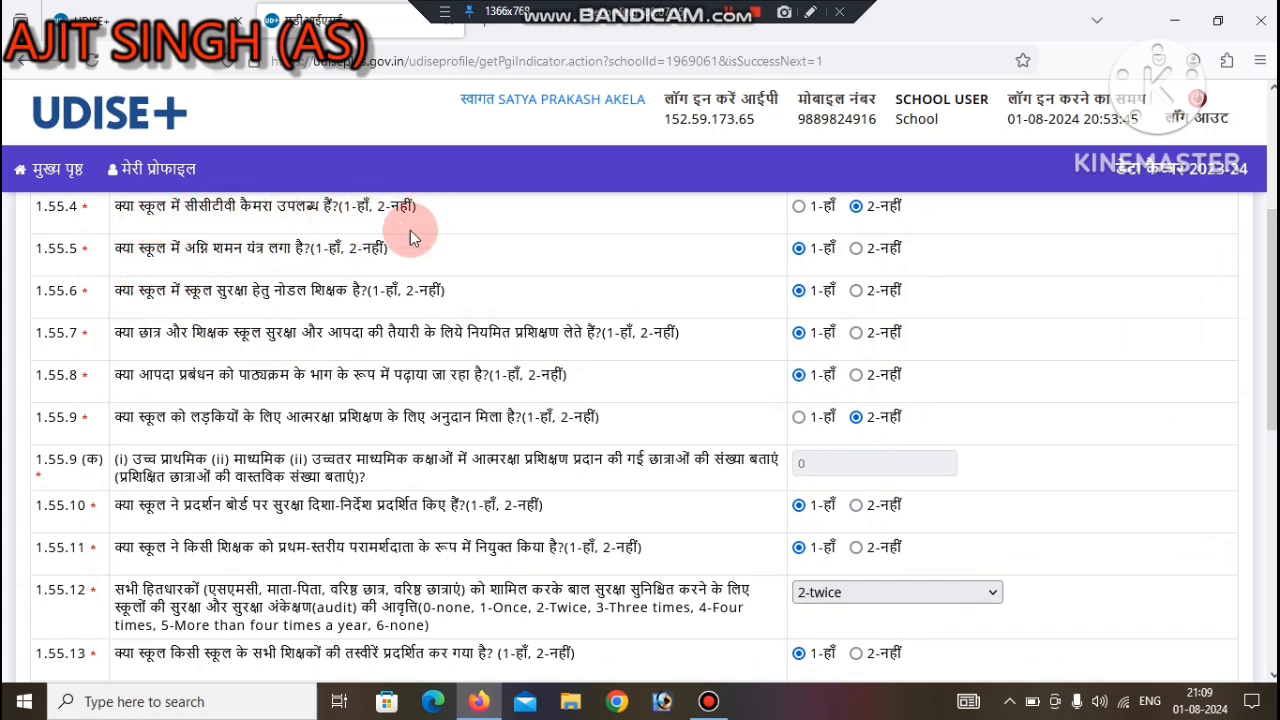
left_click_drag(1266, 377, 1262, 483)
scroll(340, 455, "down", 1)
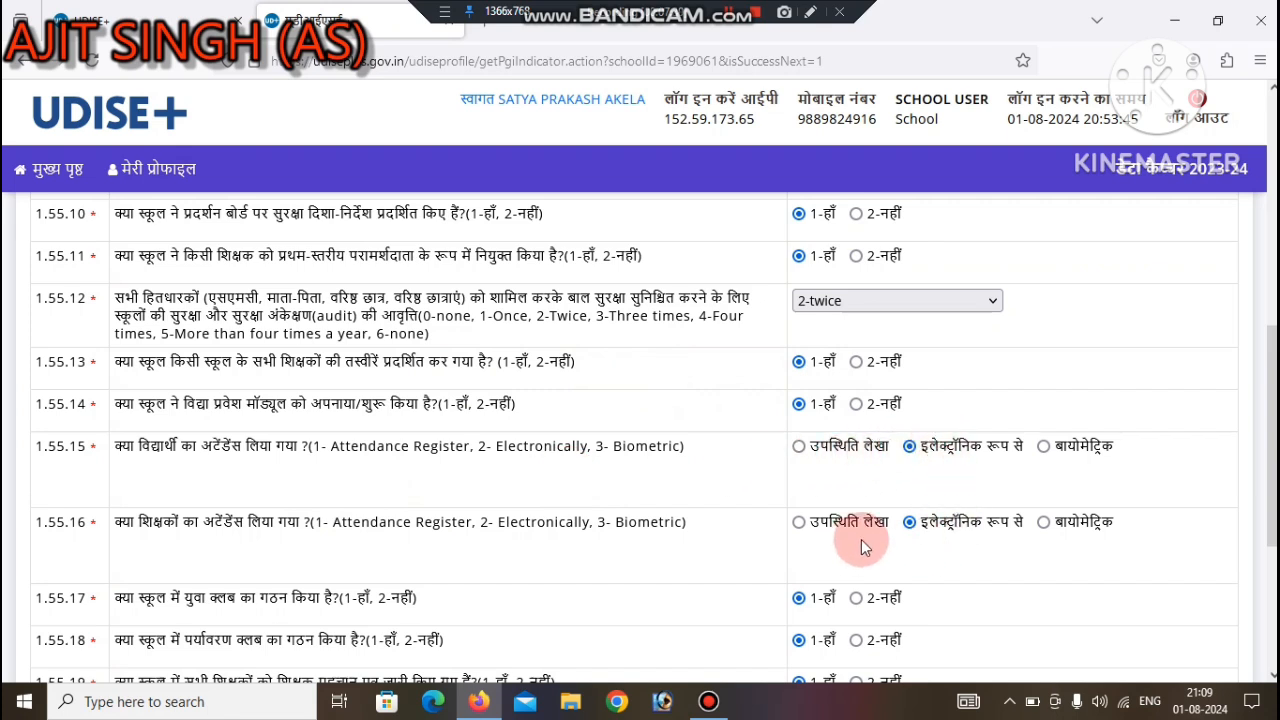
scroll(1258, 420, "down", 1)
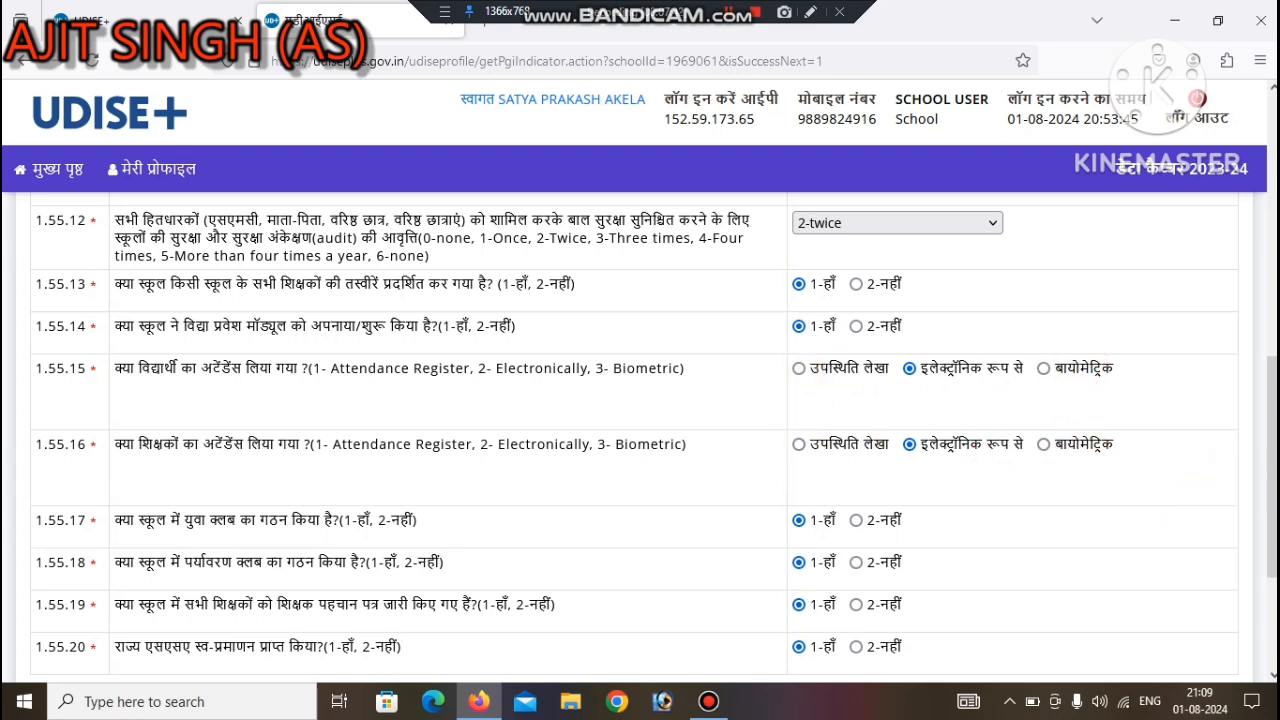
scroll(866, 465, "down", 2)
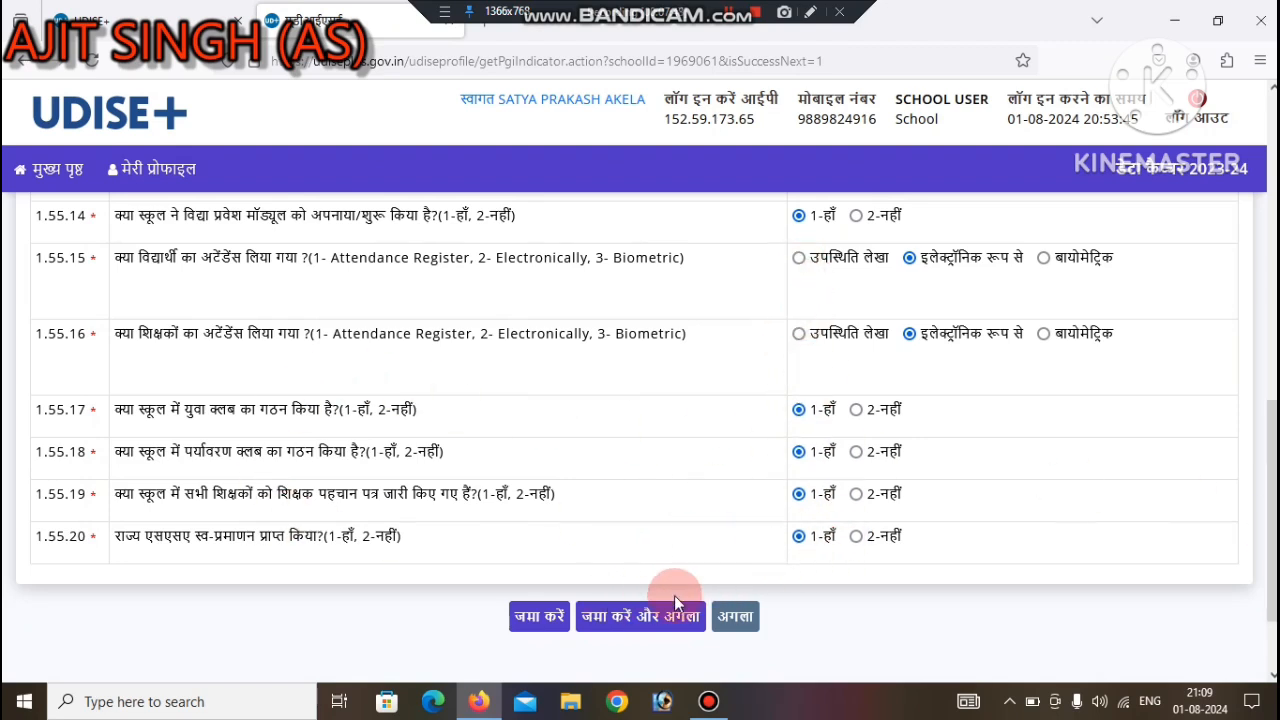
left_click(642, 618)
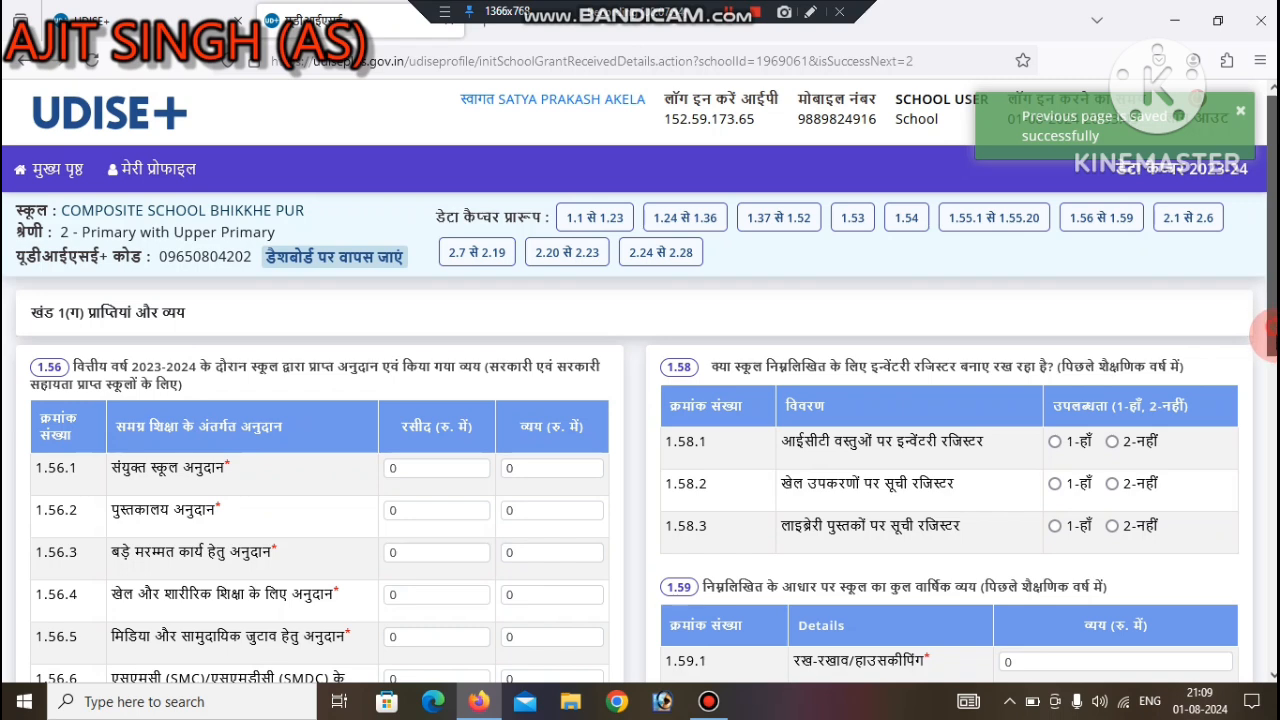
Step: Examine the receipt and expenditure fields of the Samagra Shiksha grants in 1.56 and the financial assistance table in 1.57
scroll(1270, 340, "down", 1)
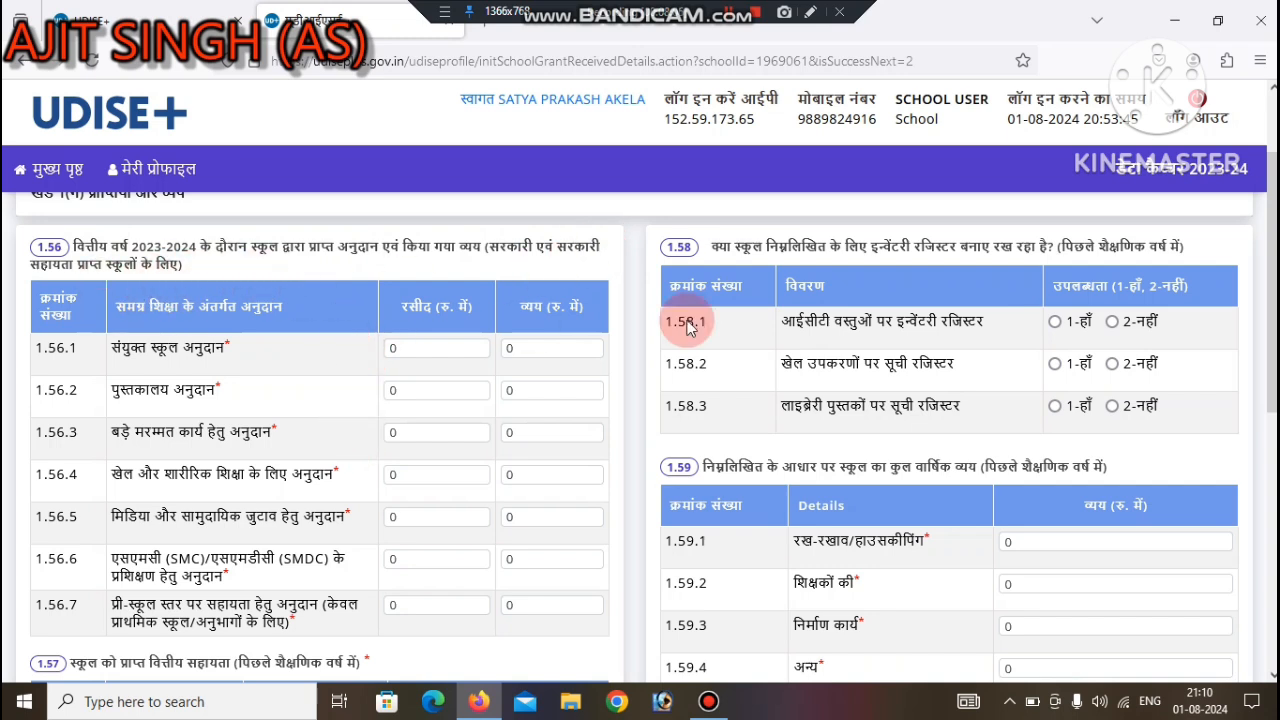
scroll(1272, 280, "down", 1)
scroll(361, 288, "down", 1)
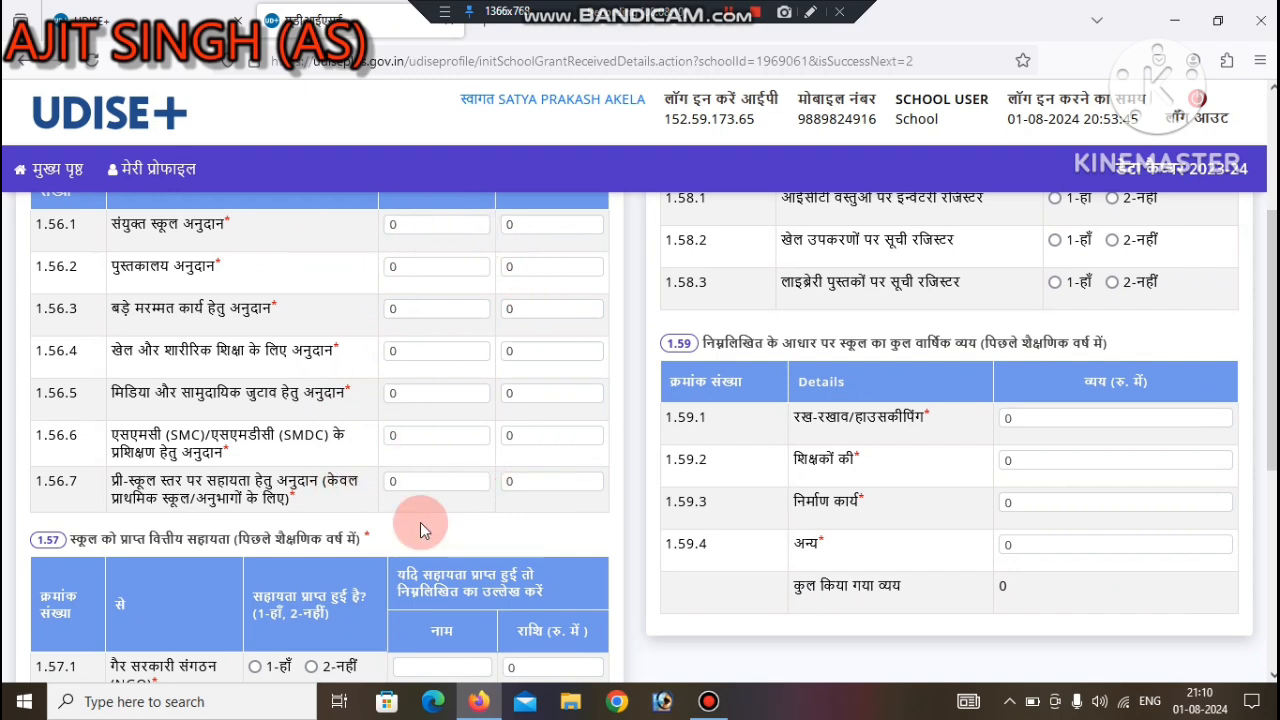
left_click_drag(1268, 440, 1266, 409)
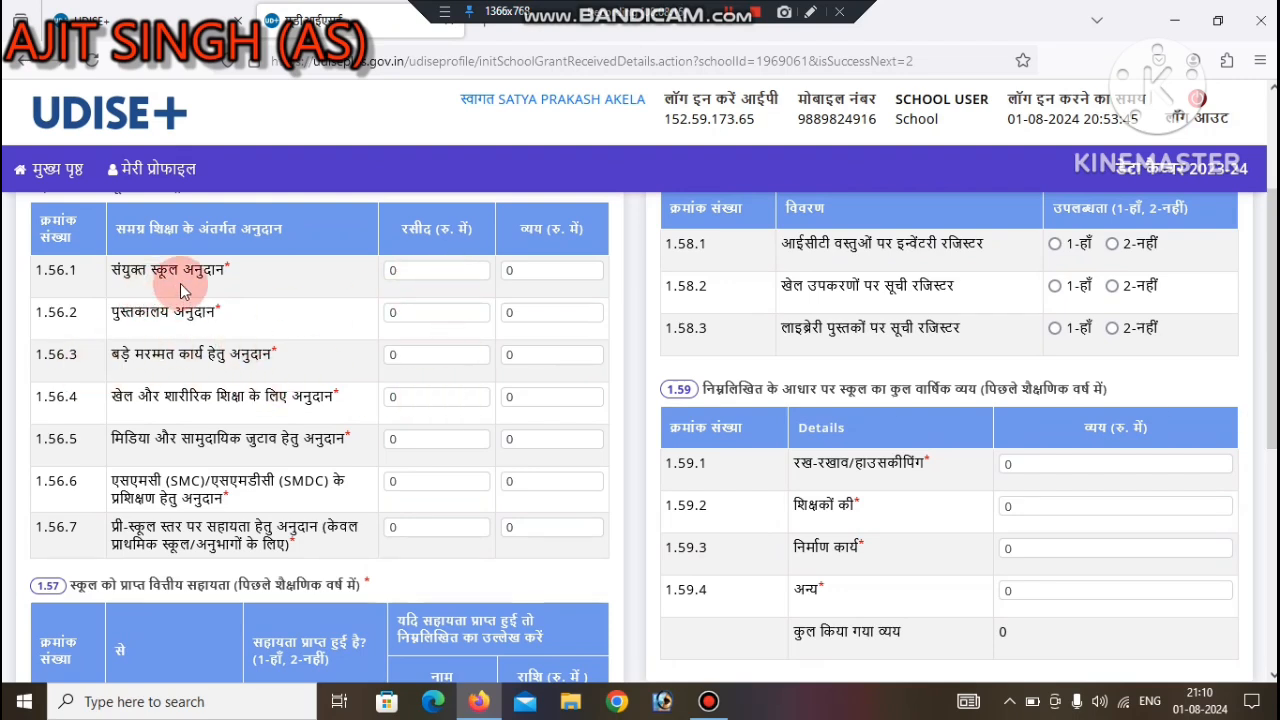
left_click(427, 271)
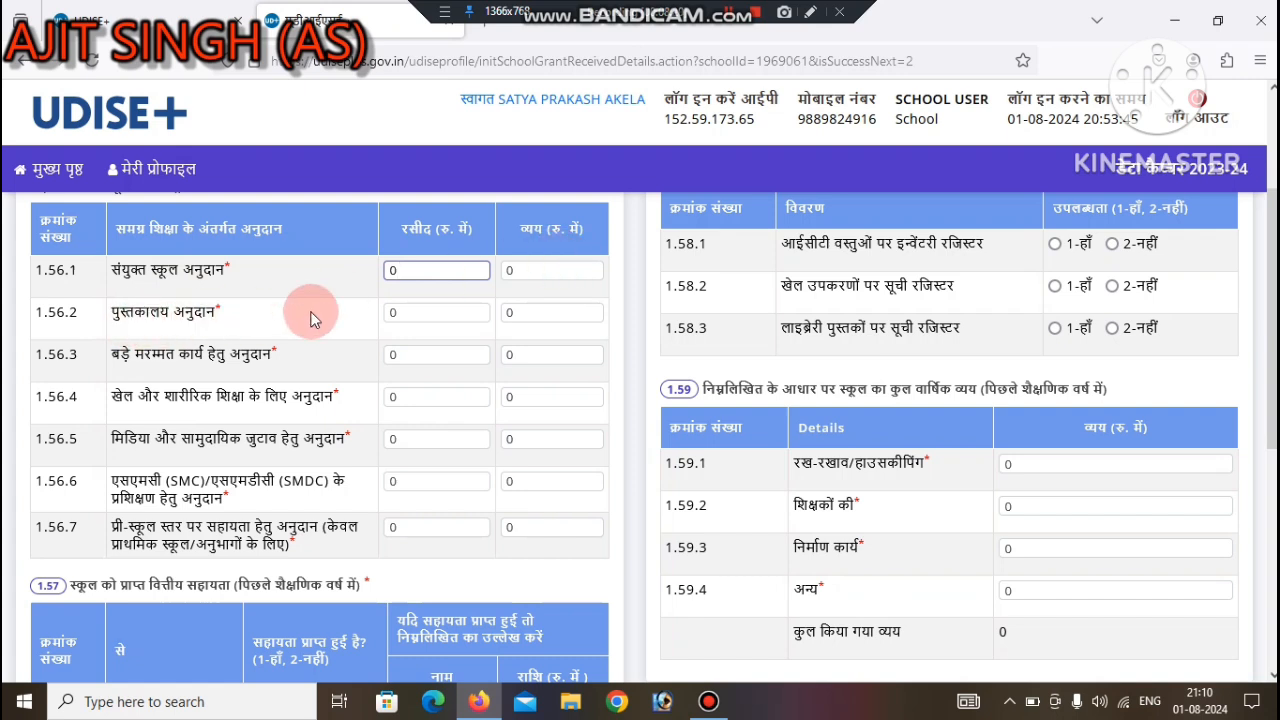
left_click(512, 312)
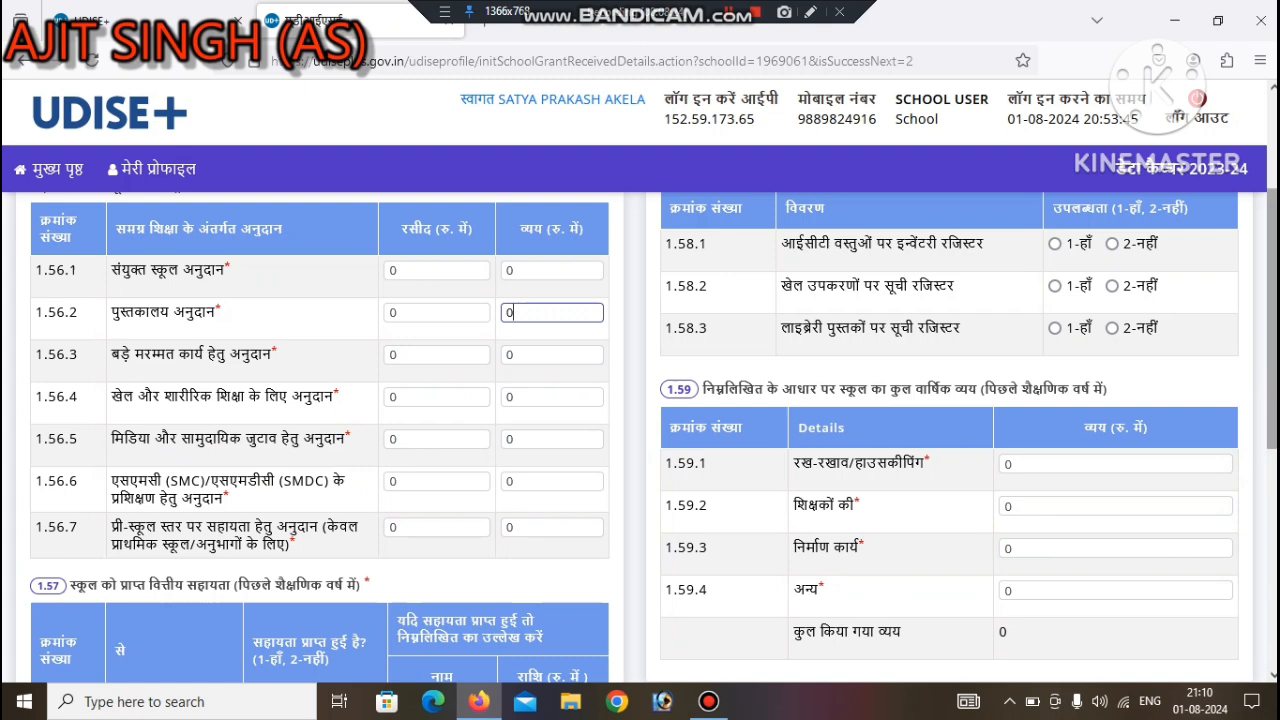
scroll(1272, 436, "down", 3)
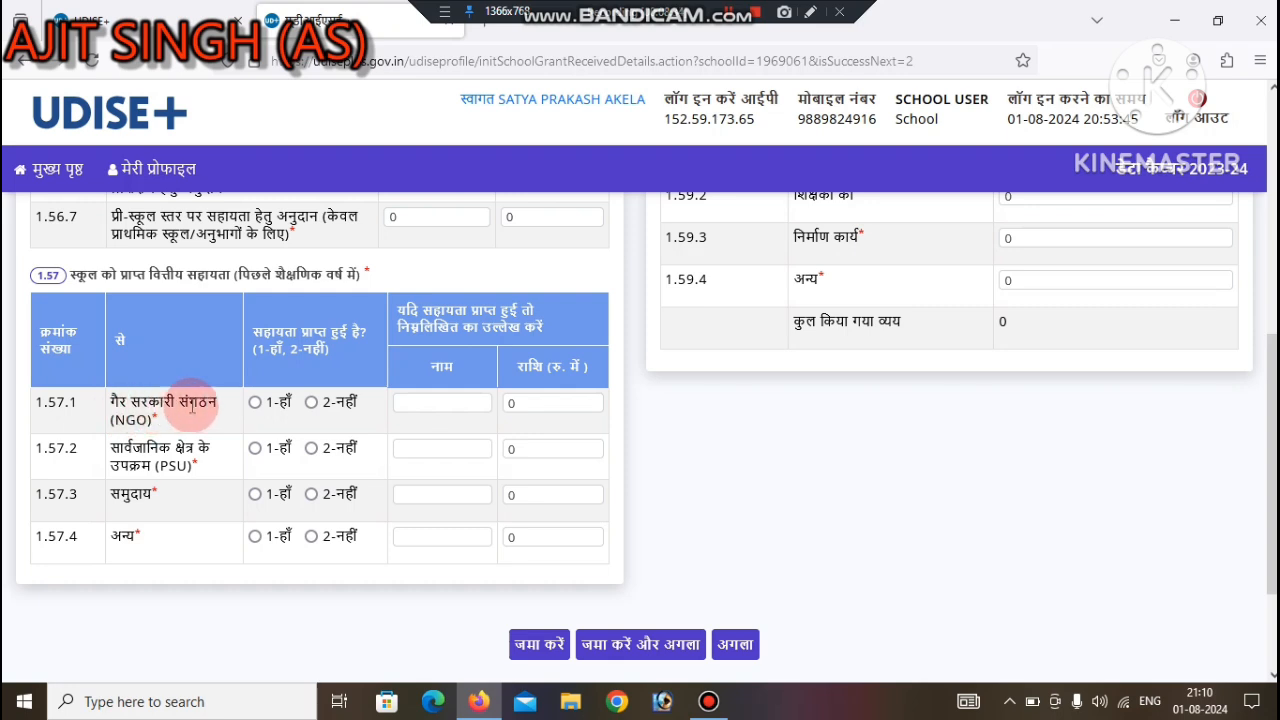
left_click(256, 402)
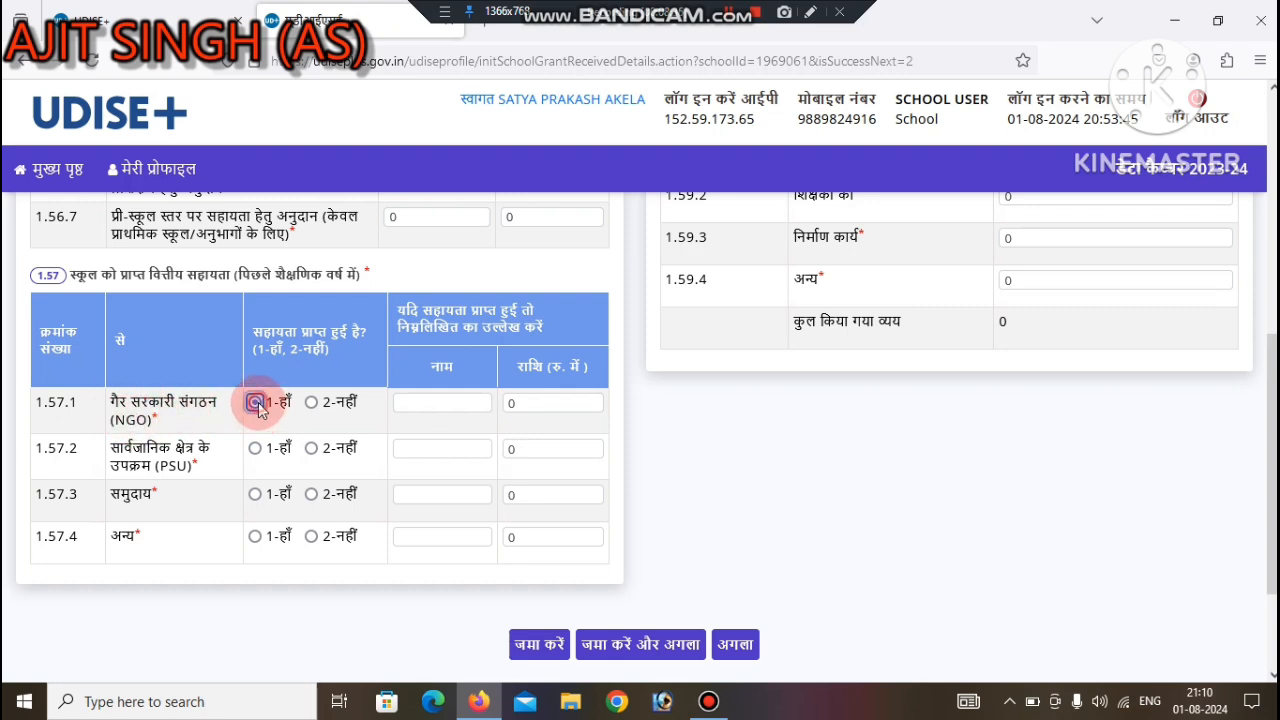
left_click(460, 402)
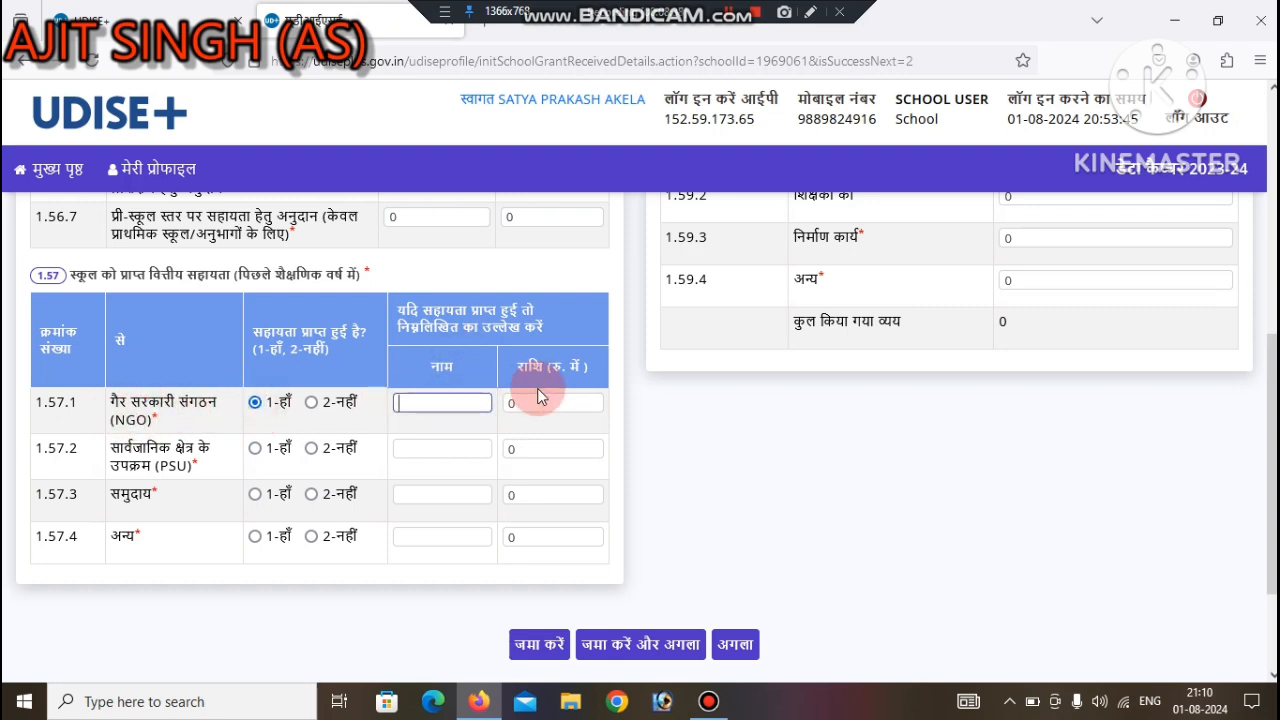
left_click(548, 405)
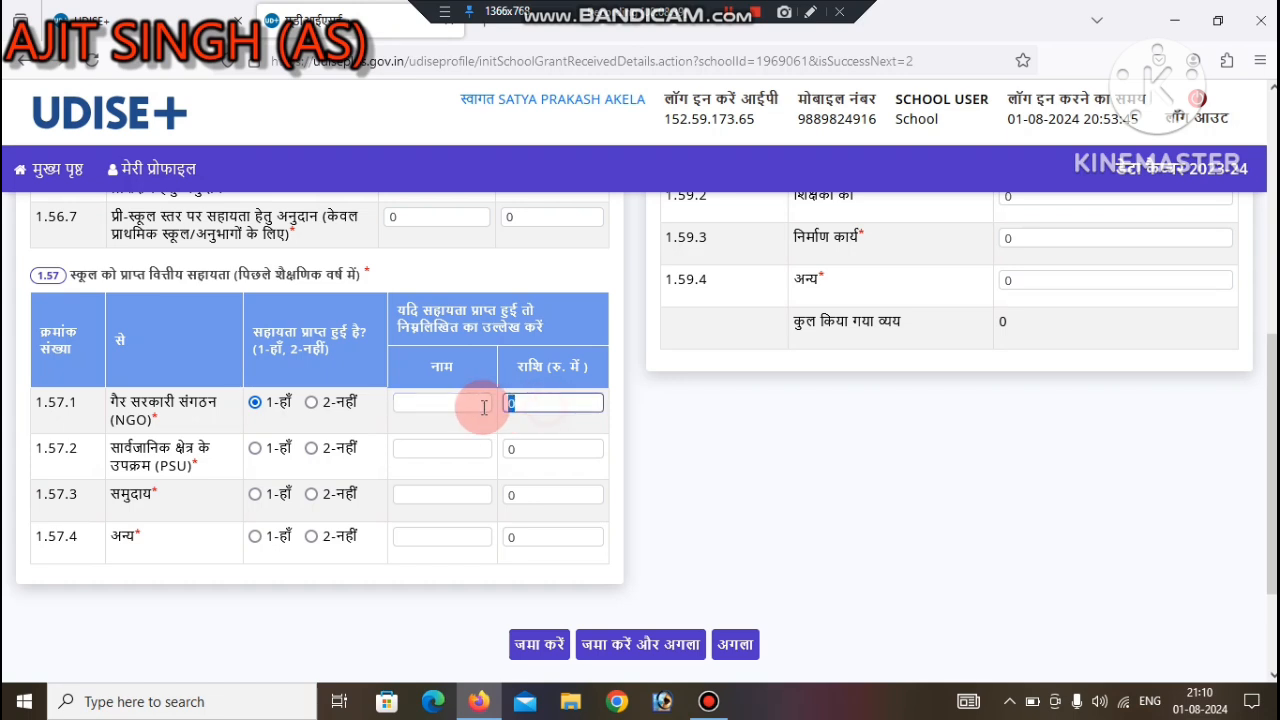
Step: In question 1.57, answer 2-नहीं for financial assistance from NGO, PSU, community and other sources
left_click(310, 402)
left_click(311, 450)
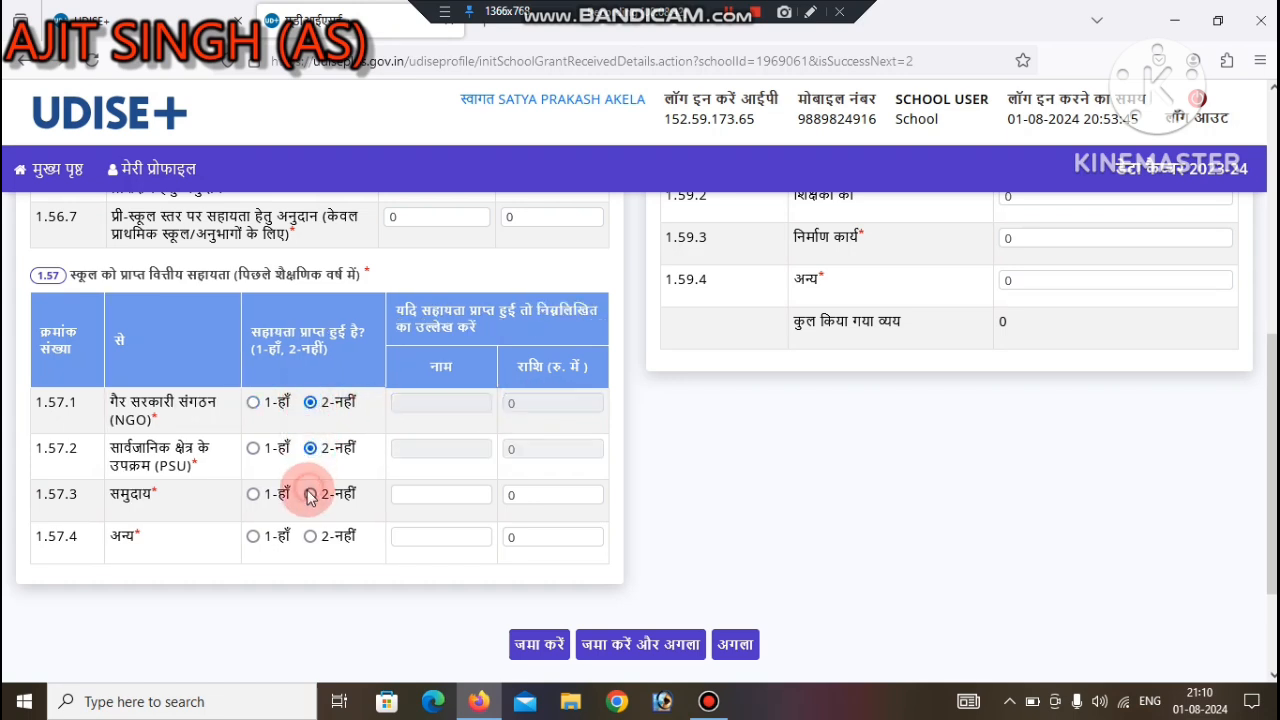
left_click(310, 495)
left_click(310, 537)
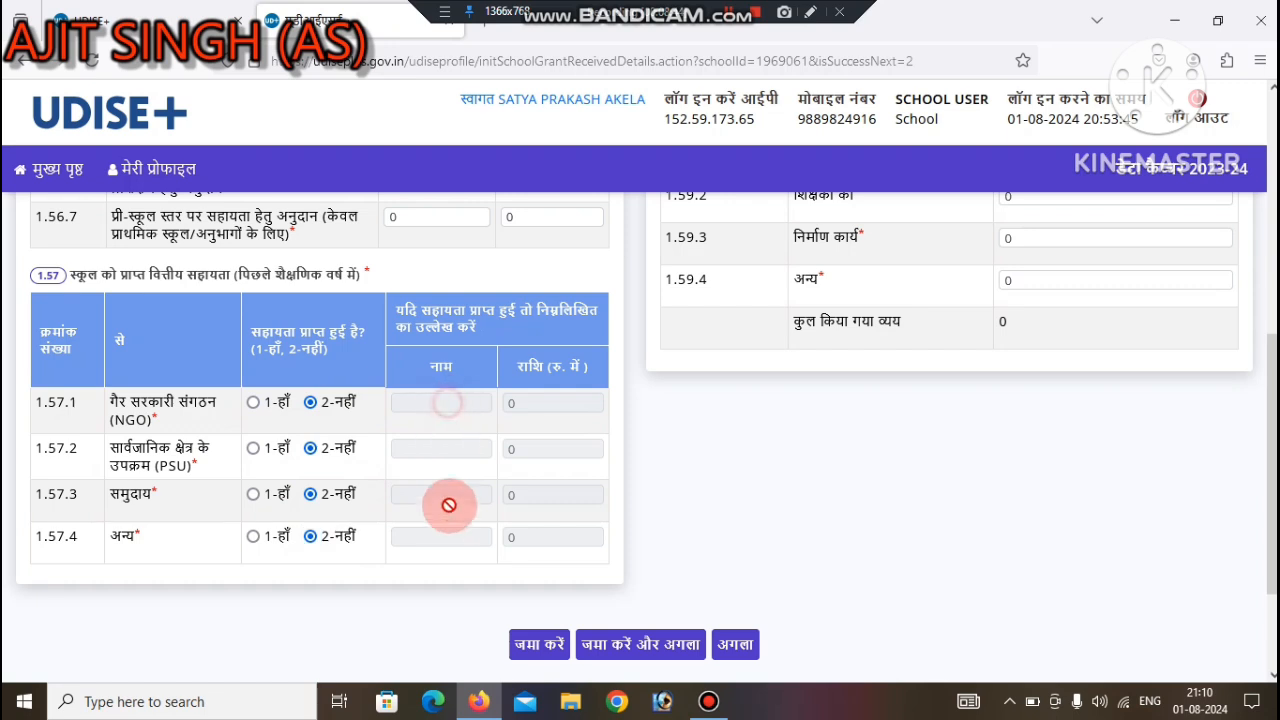
Step: In question 1.58, answer 1-हाँ for the ICT item, sports equipment and library book registers
scroll(1270, 460, "up", 4)
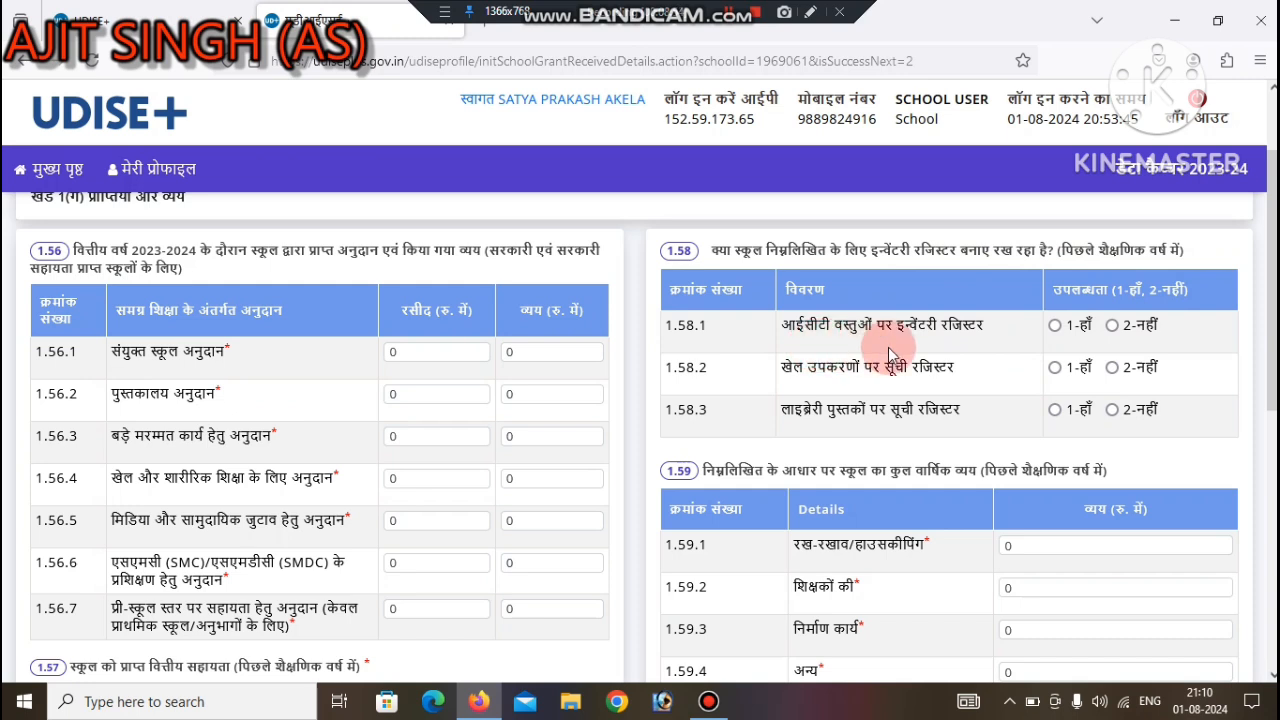
left_click(1054, 326)
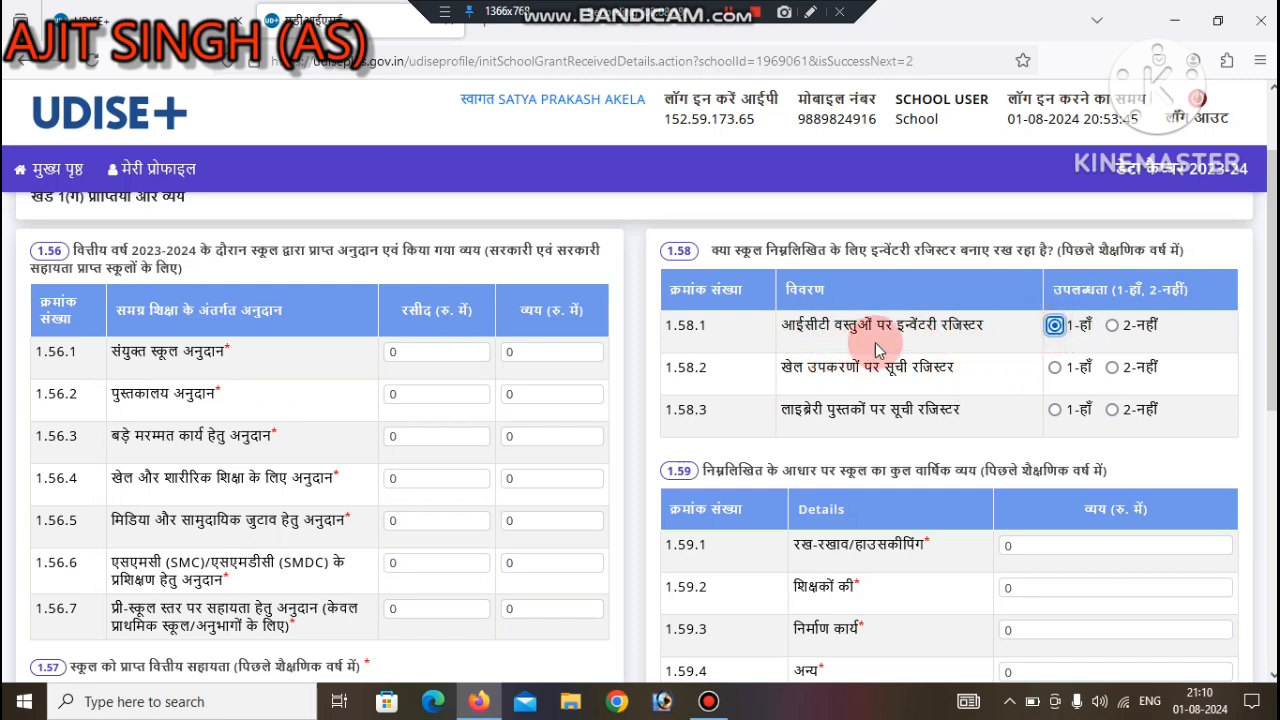
left_click(1054, 367)
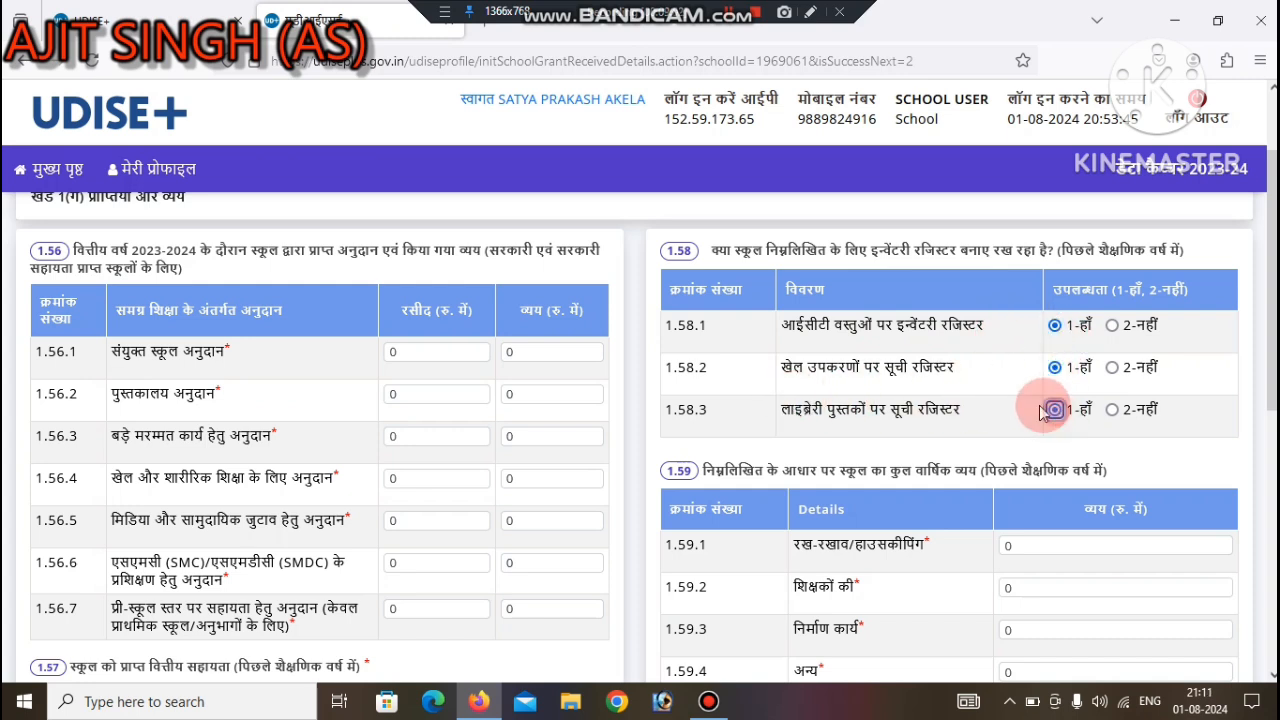
Step: Review the annual expenditure fields in 1.59, save the form and move on to the physical facilities form 2.1 to 2.6
scroll(1040, 413, "down", 2)
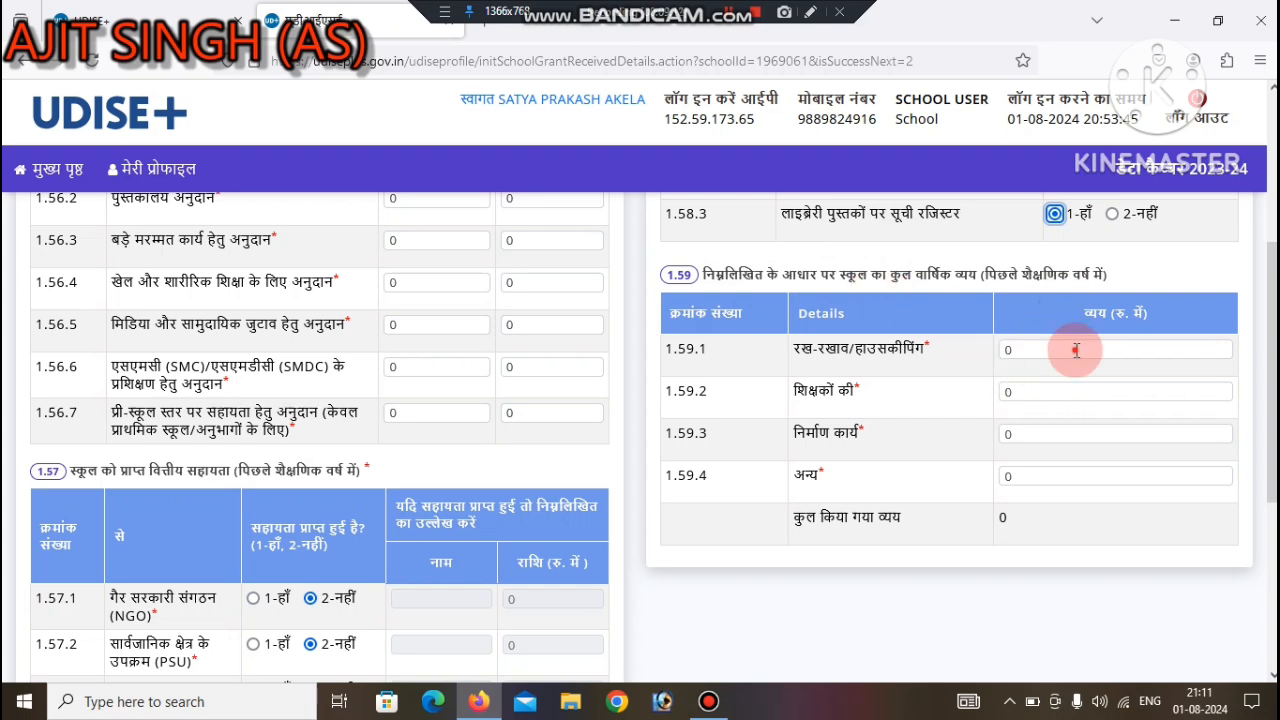
left_click(1082, 432)
scroll(1082, 432, "down", 1)
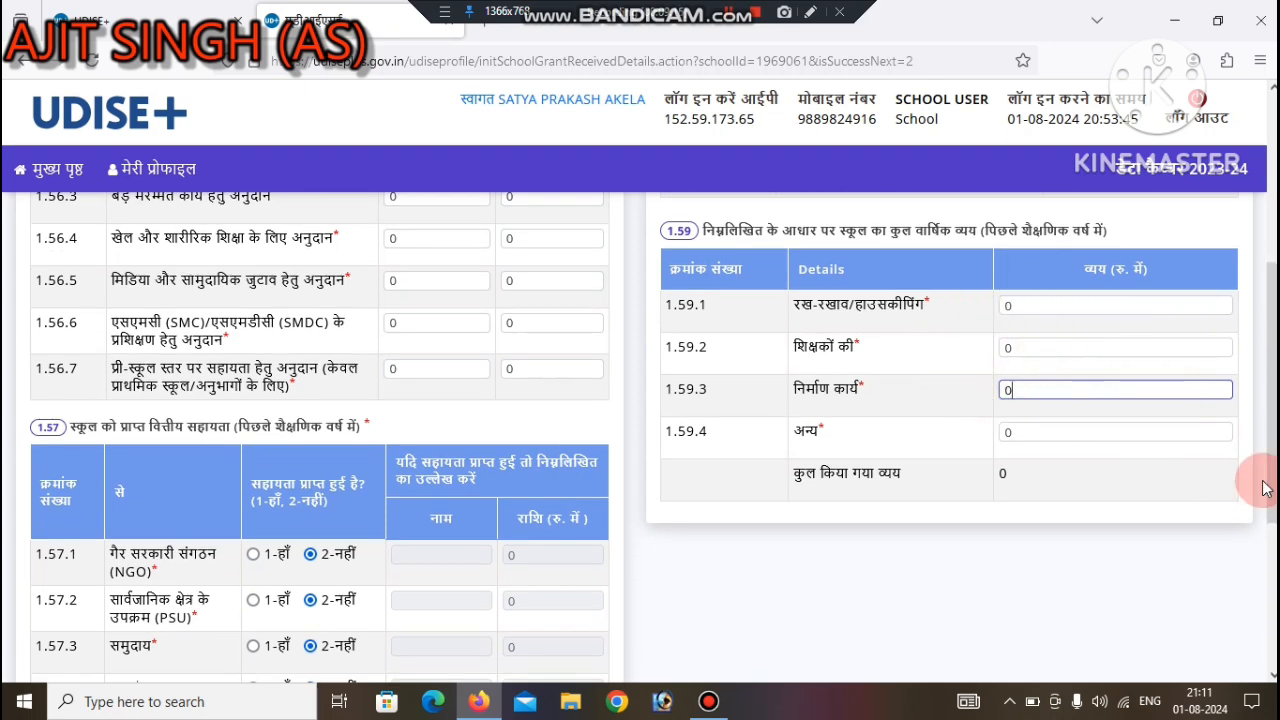
left_click_drag(1272, 488, 1272, 607)
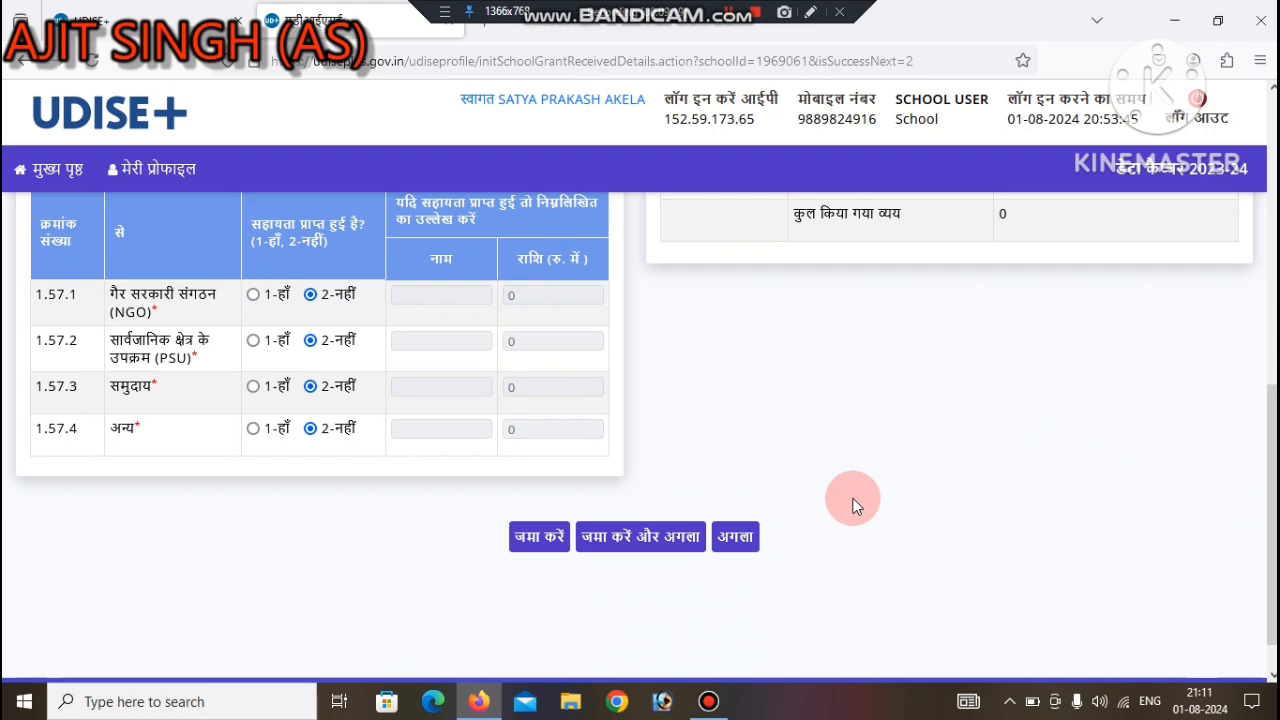
left_click(673, 546)
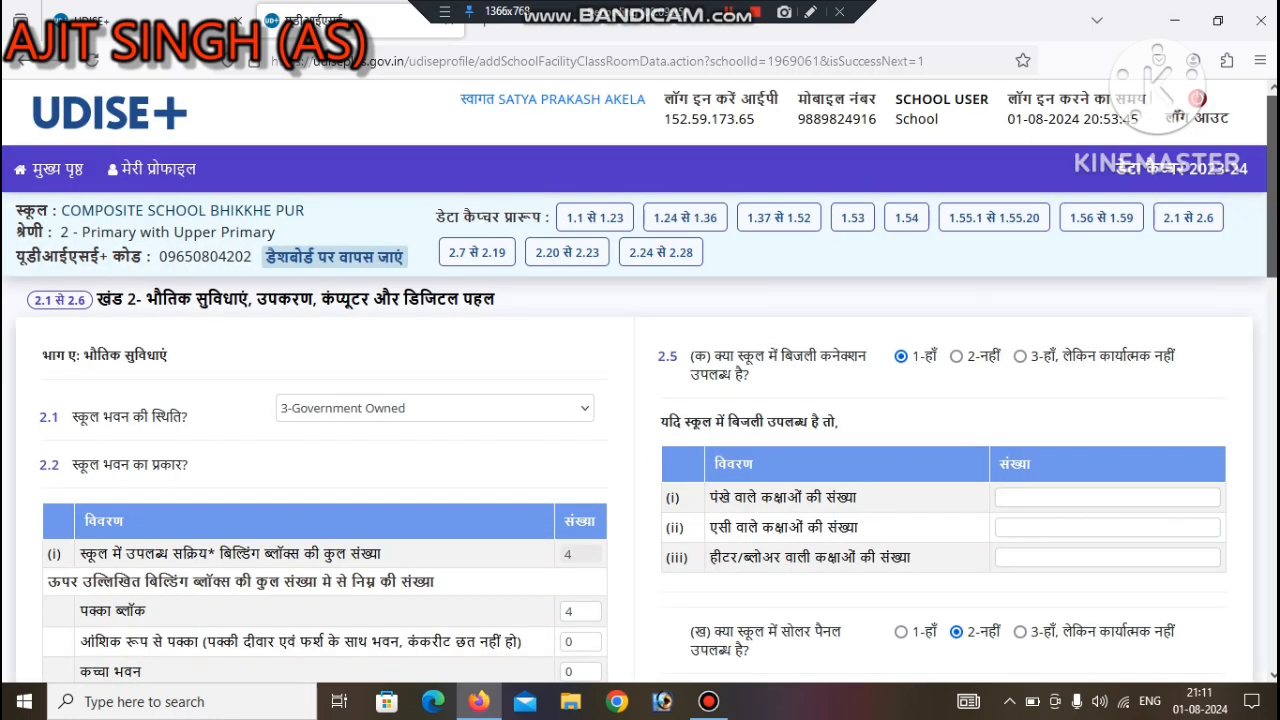
Step: Review the building status options in 2.1 and the building block counts in 2.2, including the पक्का ब्लॉक field
scroll(680, 271, "down", 1)
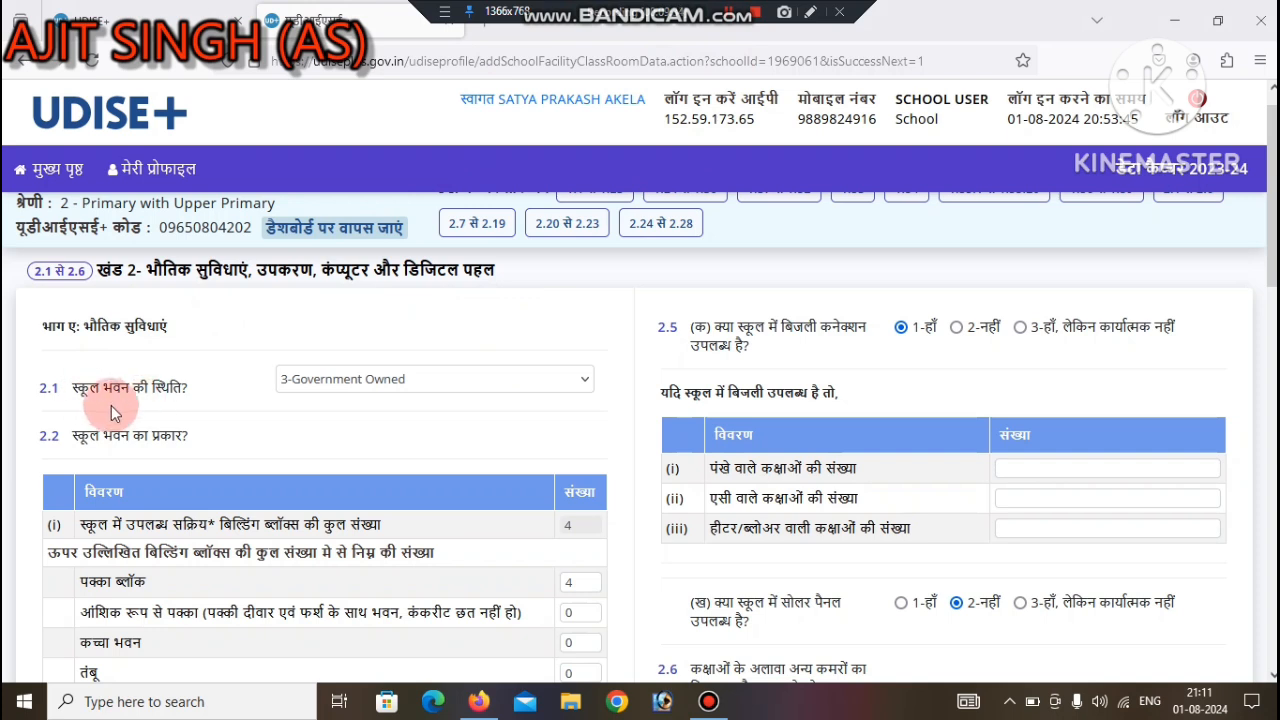
left_click(358, 384)
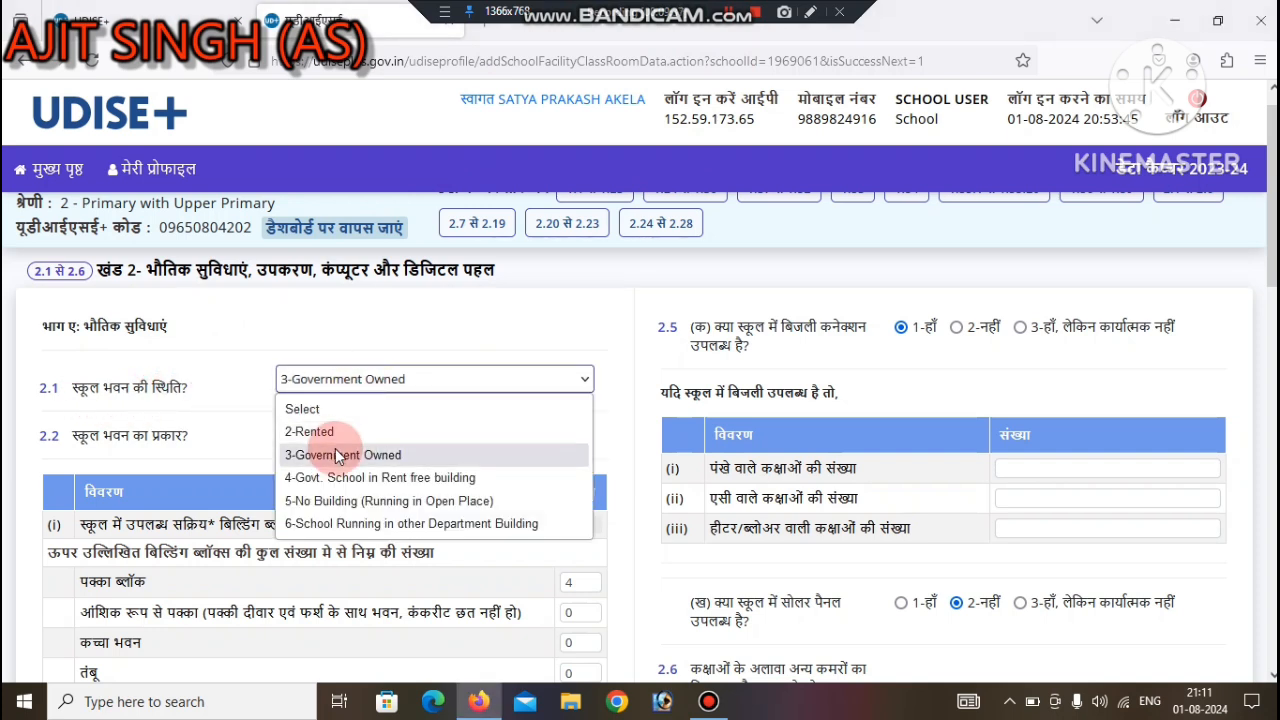
left_click(344, 397)
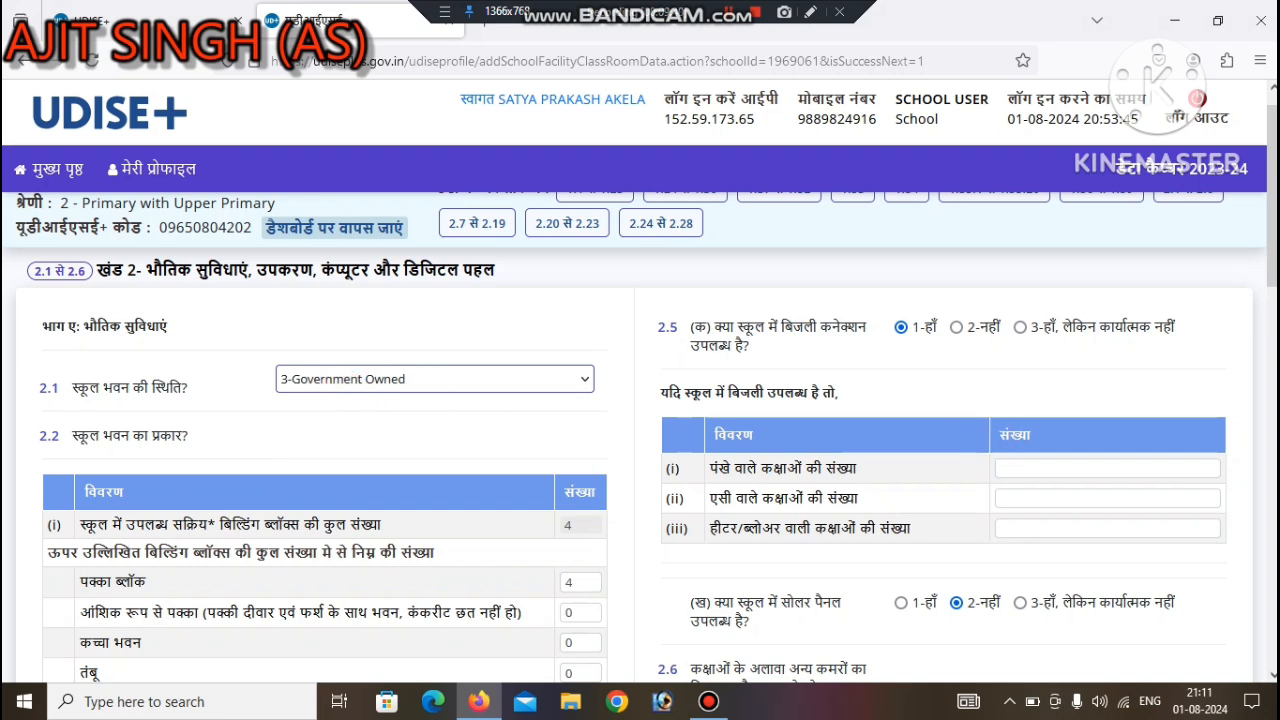
scroll(640, 430, "down", 2)
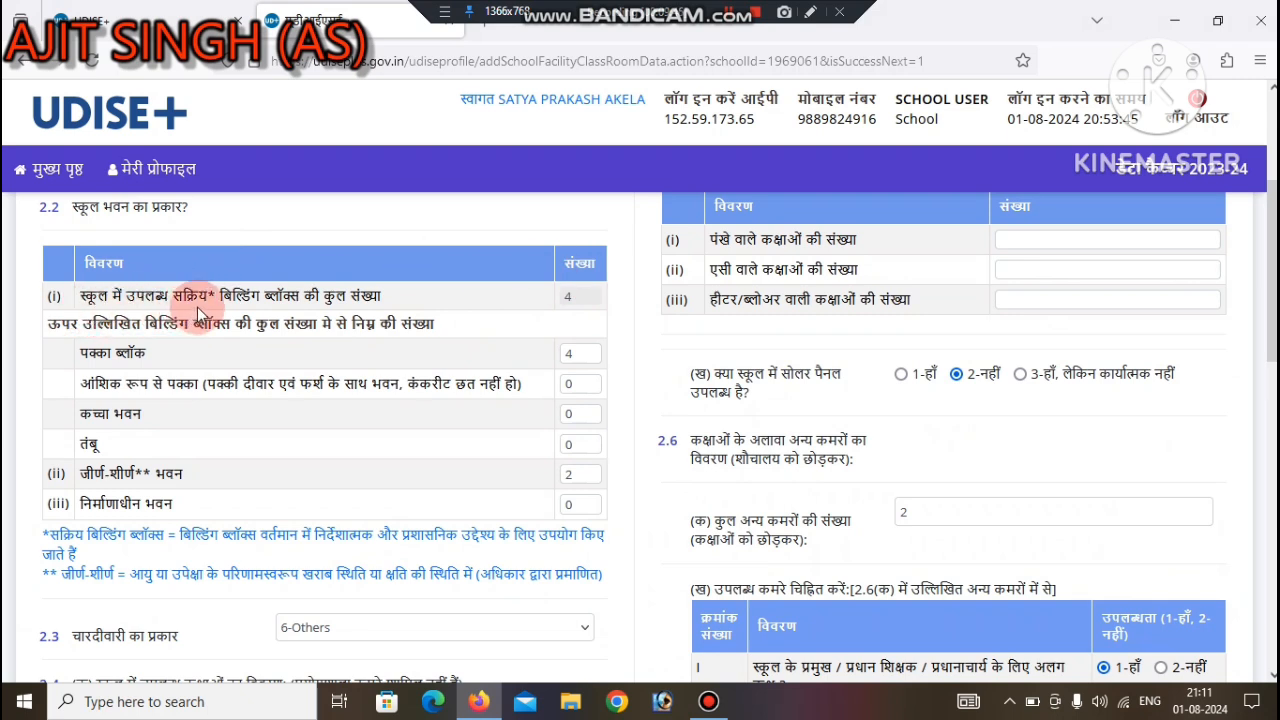
left_click(583, 356)
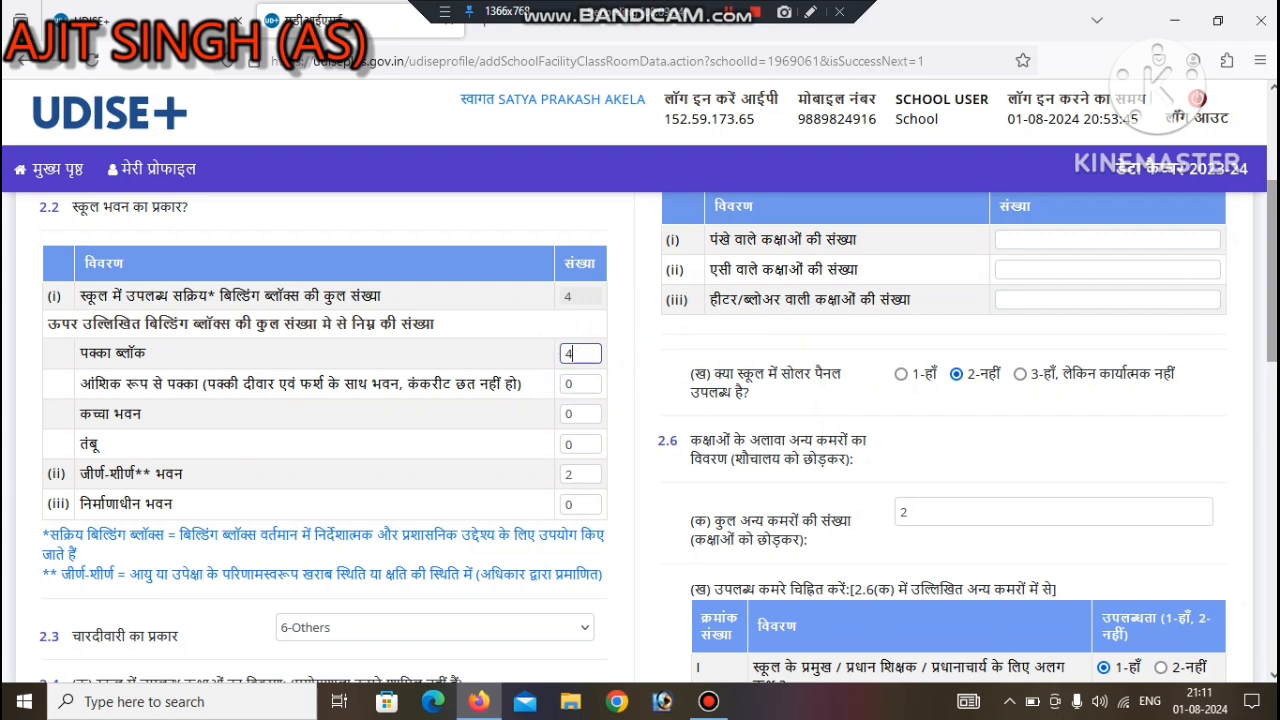
Step: Review the remaining fields of form 2.1 to 2.6: electricity and fan classrooms in 2.5, boundary wall, classroom details and other rooms
left_click_drag(1275, 320, 1270, 225)
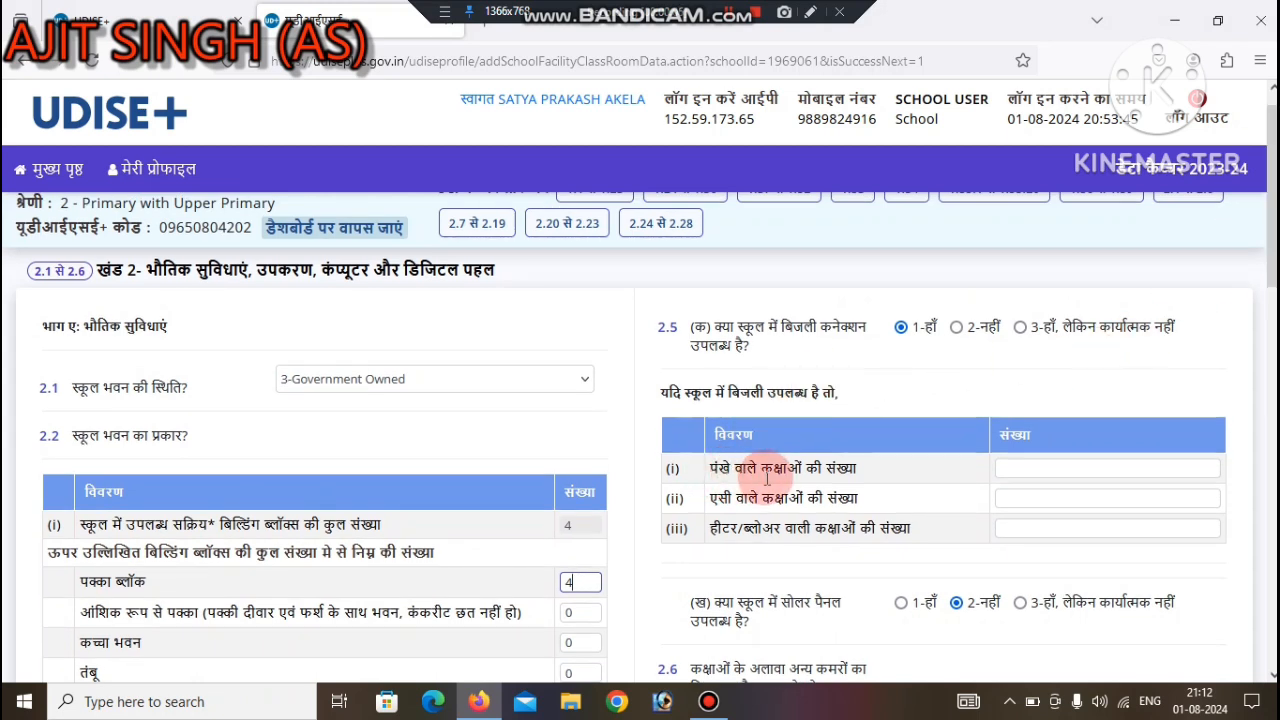
left_click(1056, 468)
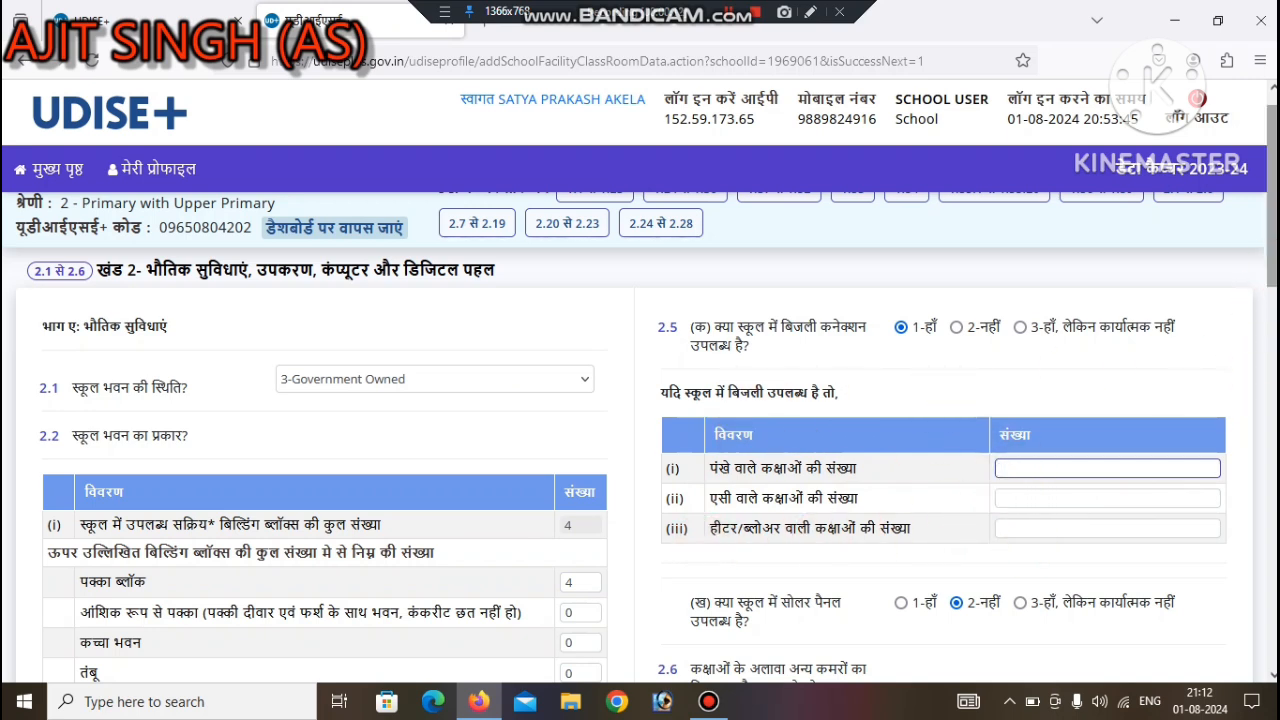
scroll(1055, 435, "down", 1)
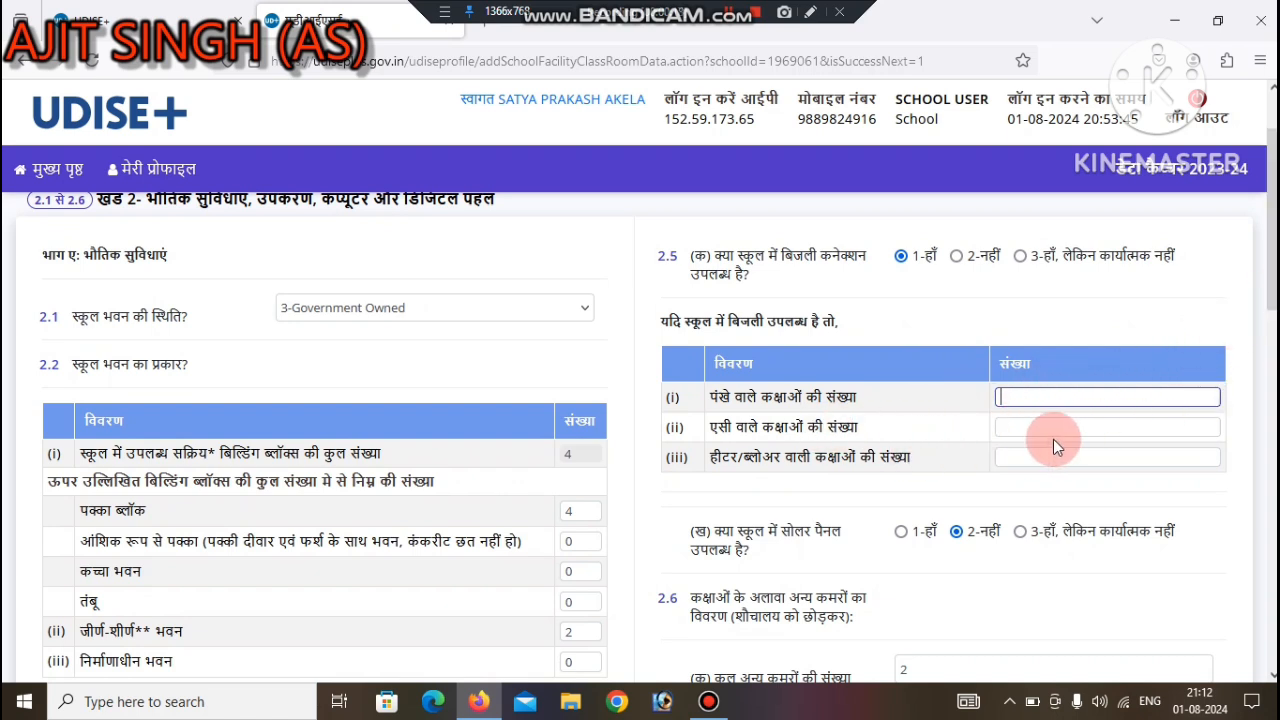
scroll(1090, 370, "down", 3)
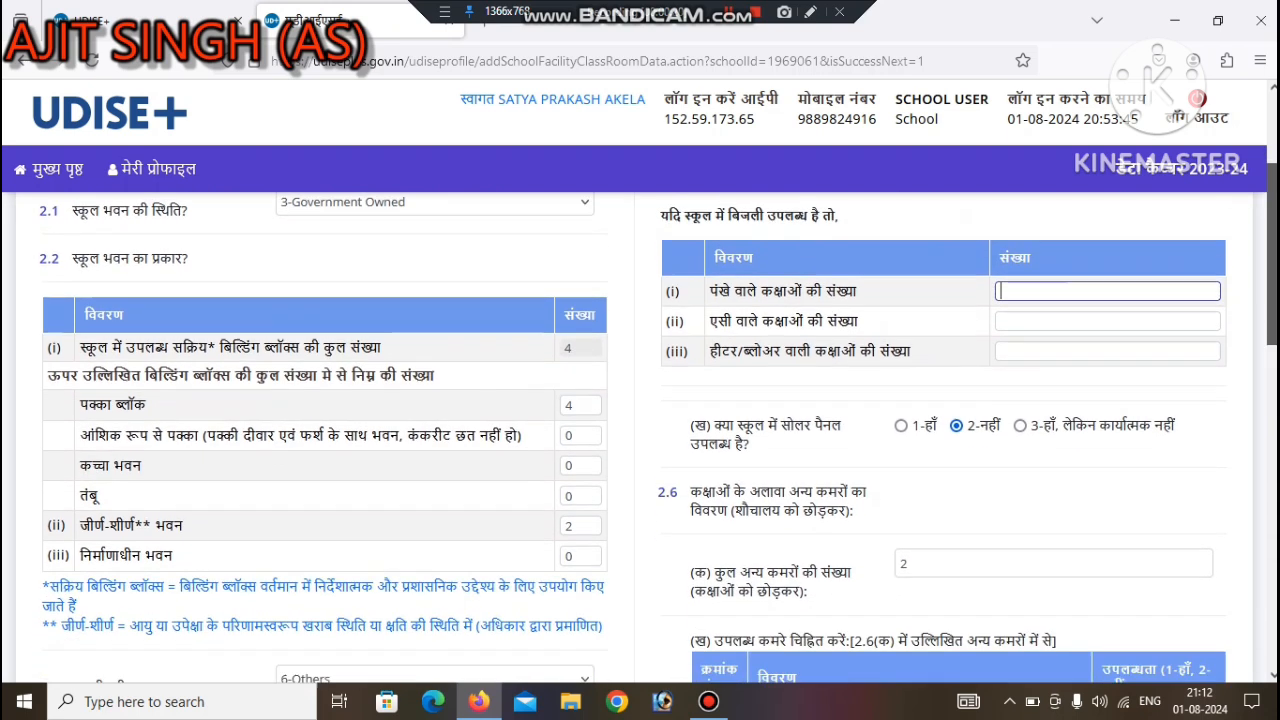
left_click_drag(1272, 345, 1272, 405)
scroll(914, 468, "down", 1)
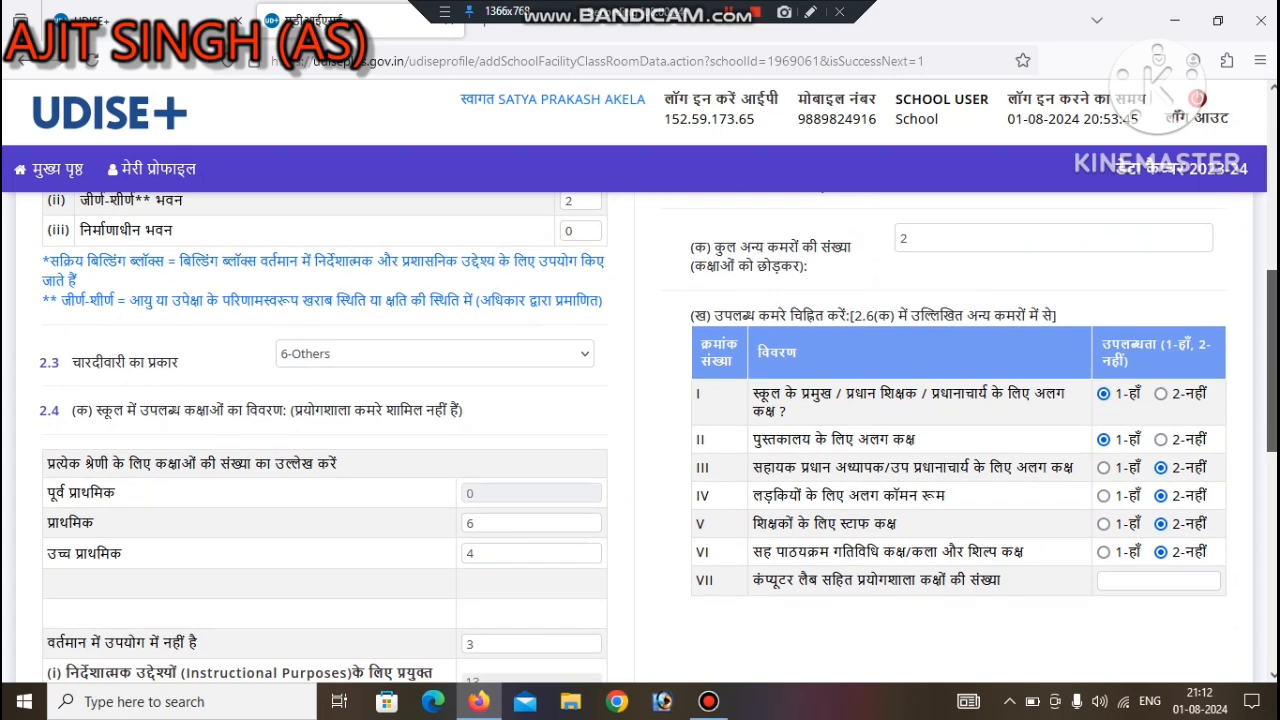
scroll(934, 482, "down", 2)
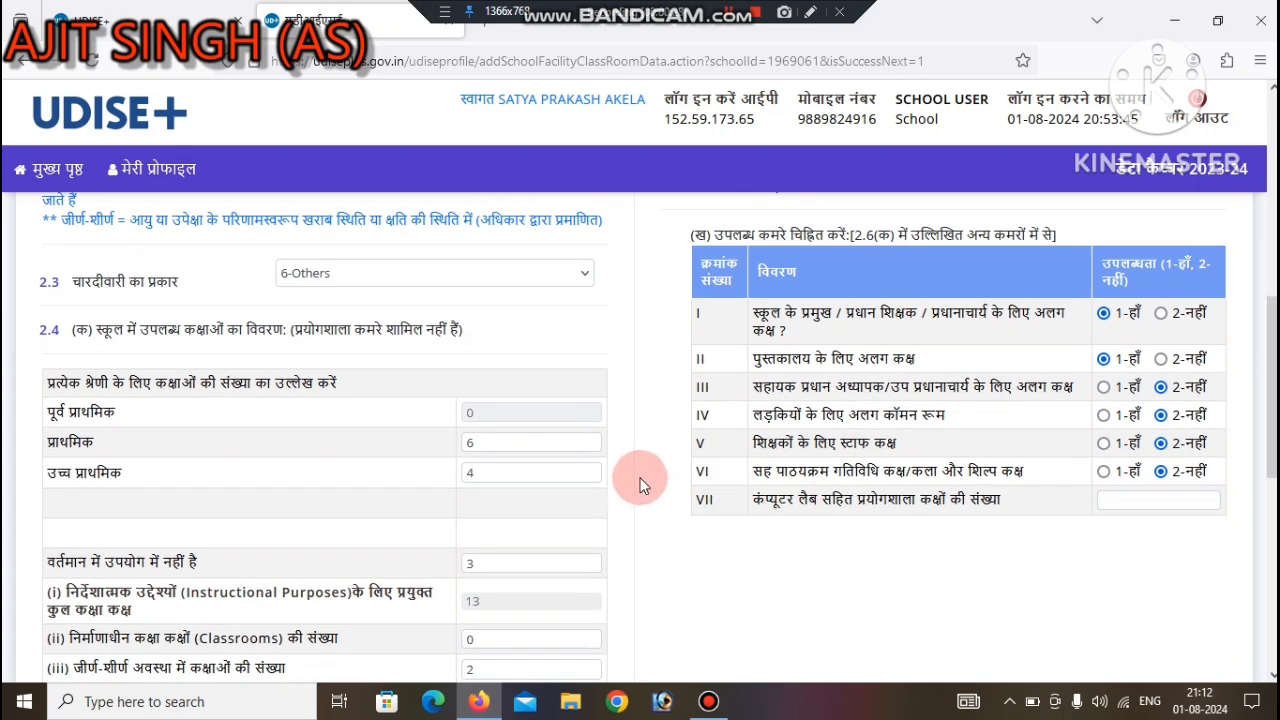
left_click_drag(1272, 452, 1250, 640)
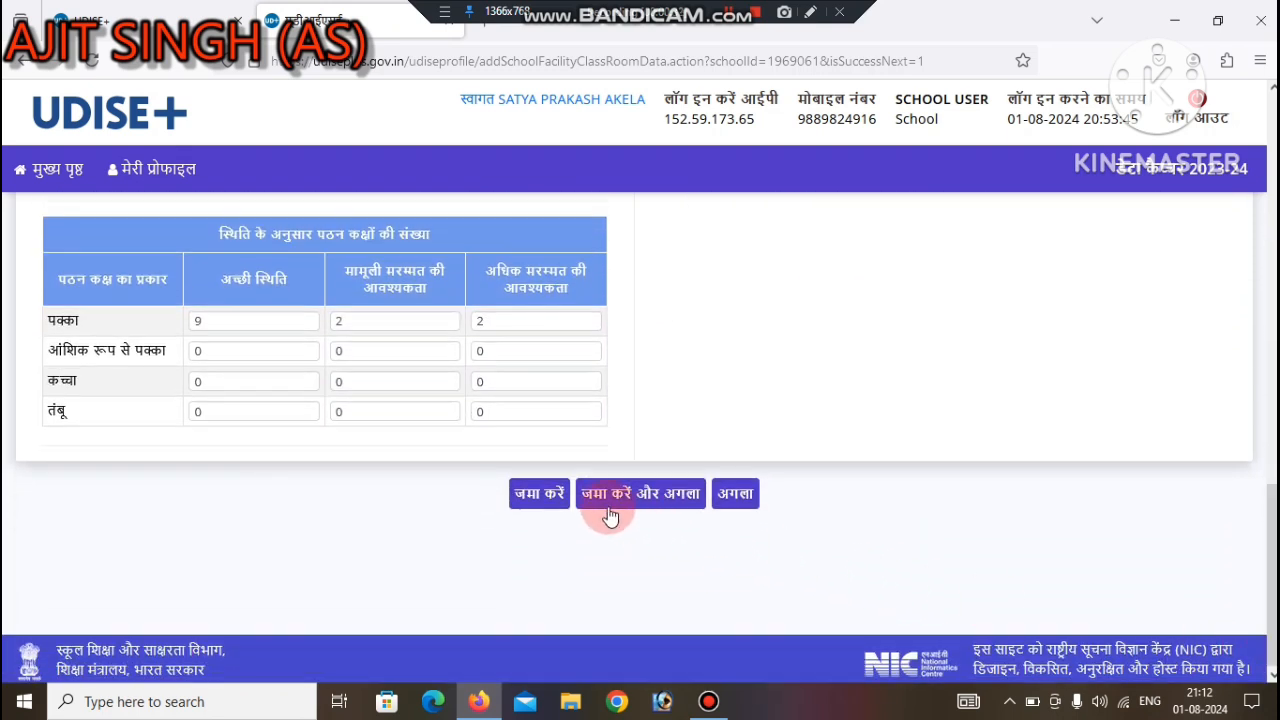
Step: Recheck the classroom counts by condition in 2.4 and move on to the toilet facility form 2.7 to 2.19
left_click(641, 505)
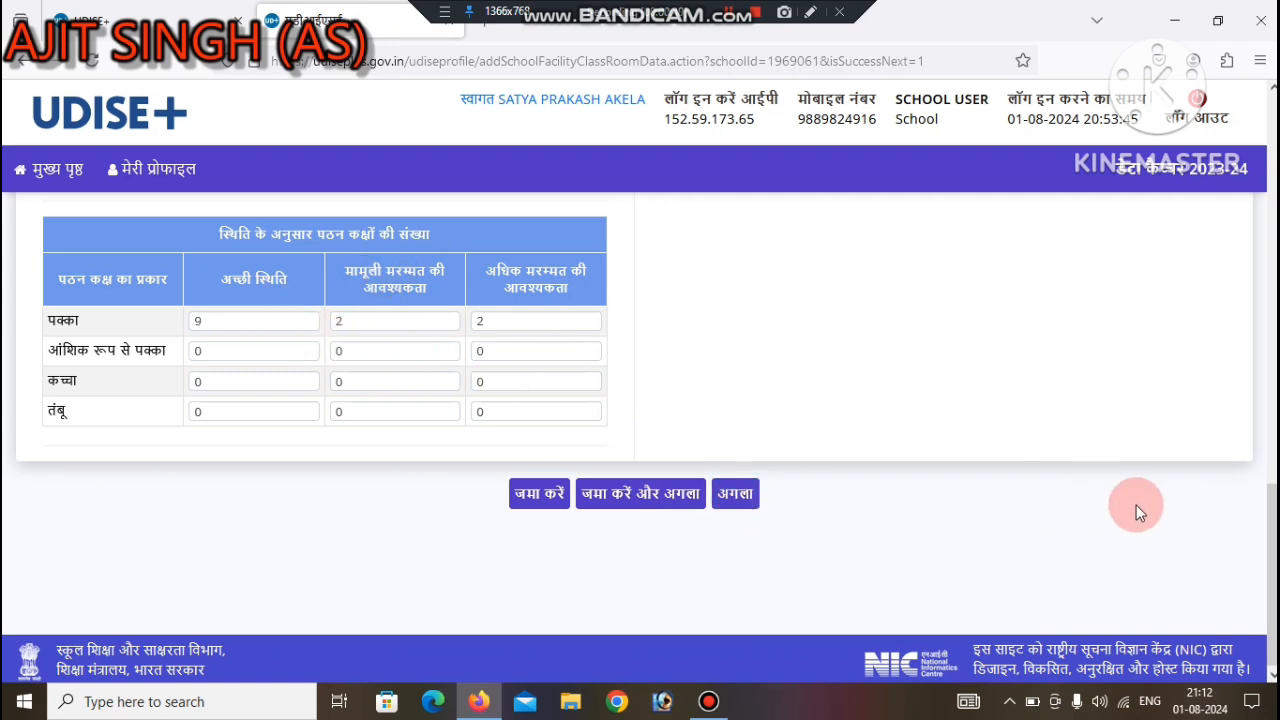
scroll(1257, 506, "up", 5)
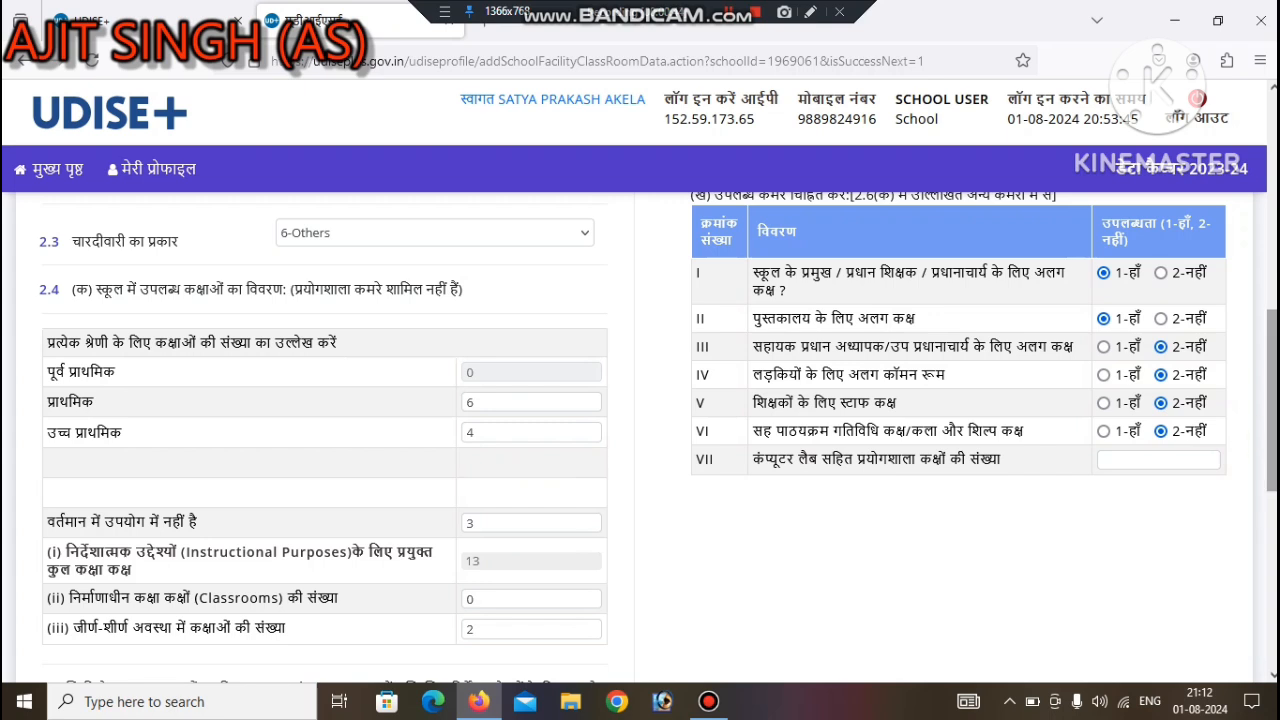
scroll(744, 547, "down", 4)
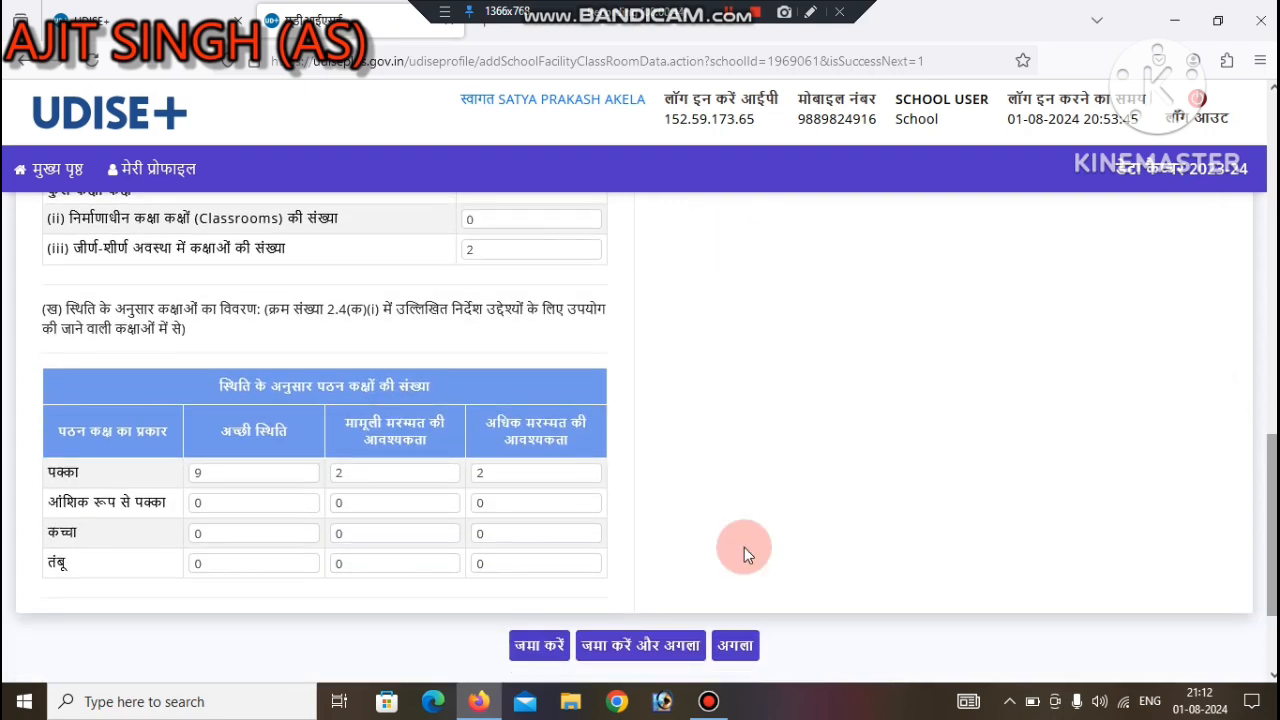
left_click(731, 648)
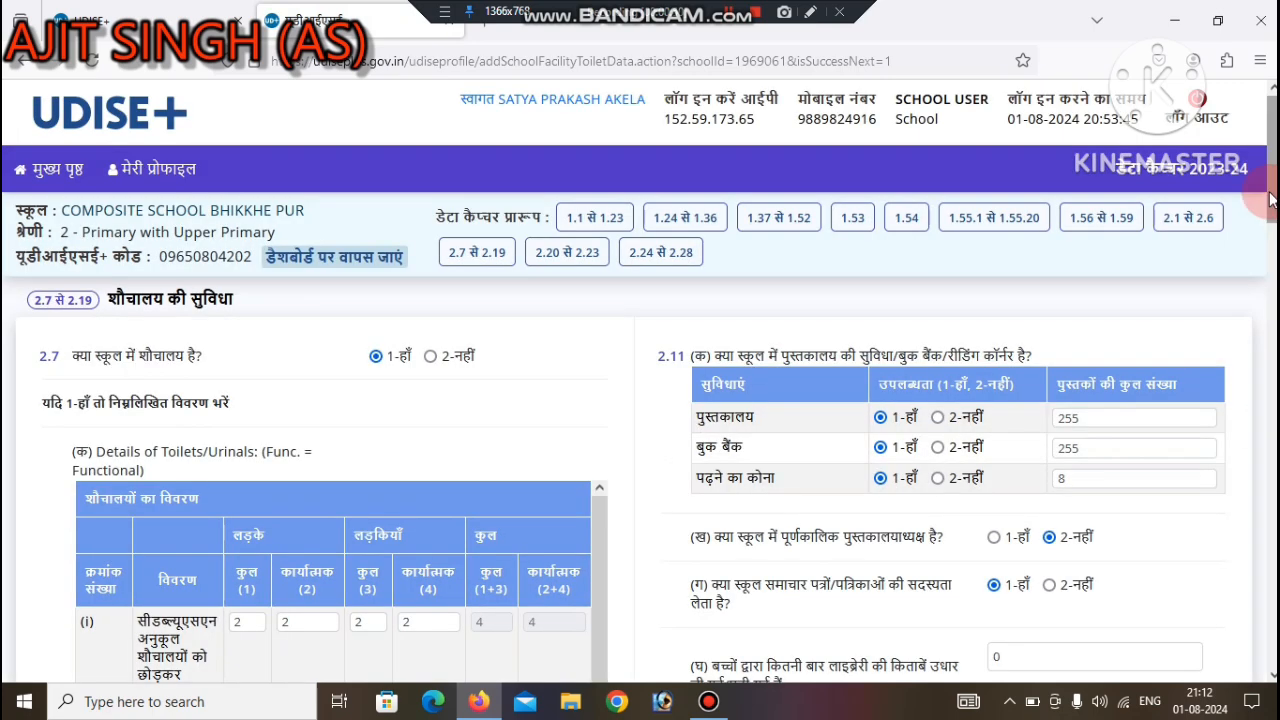
Step: Review the toilet, library, waste bin and furniture questions in 2.7 to 2.19 and continue to form 2.20 to 2.23
left_click_drag(1270, 200, 1272, 225)
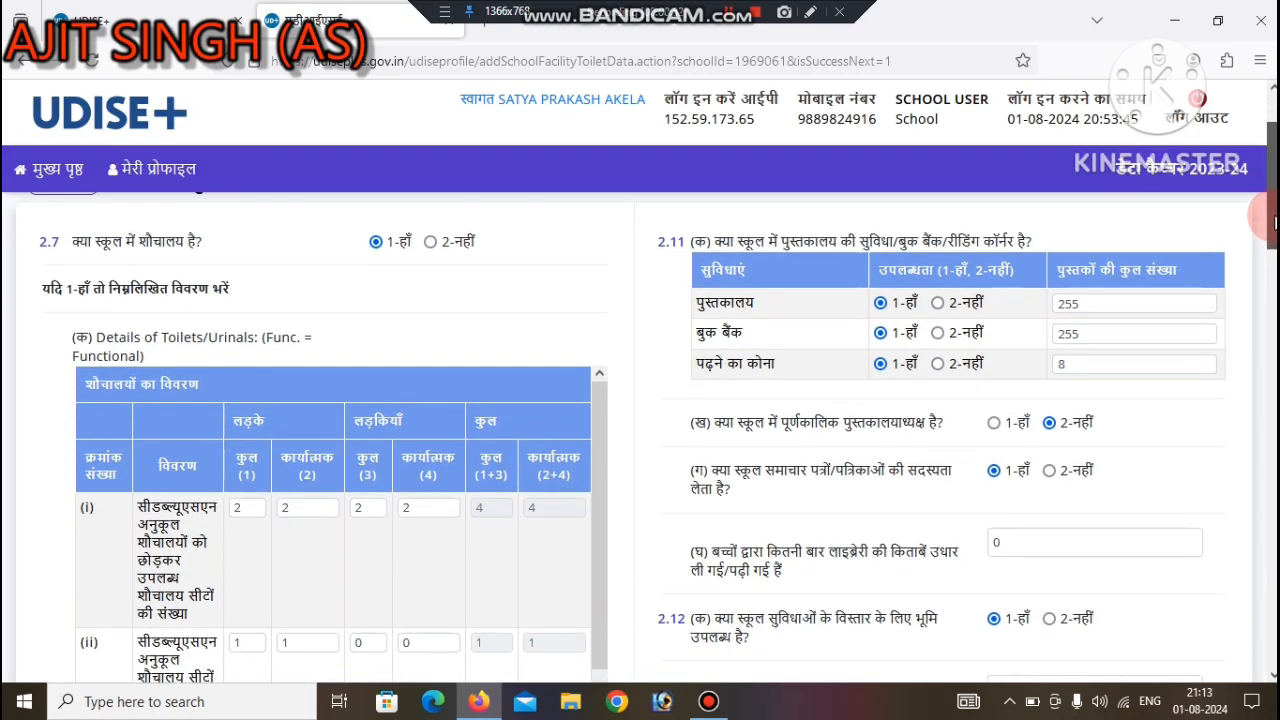
scroll(120, 320, "up", 1)
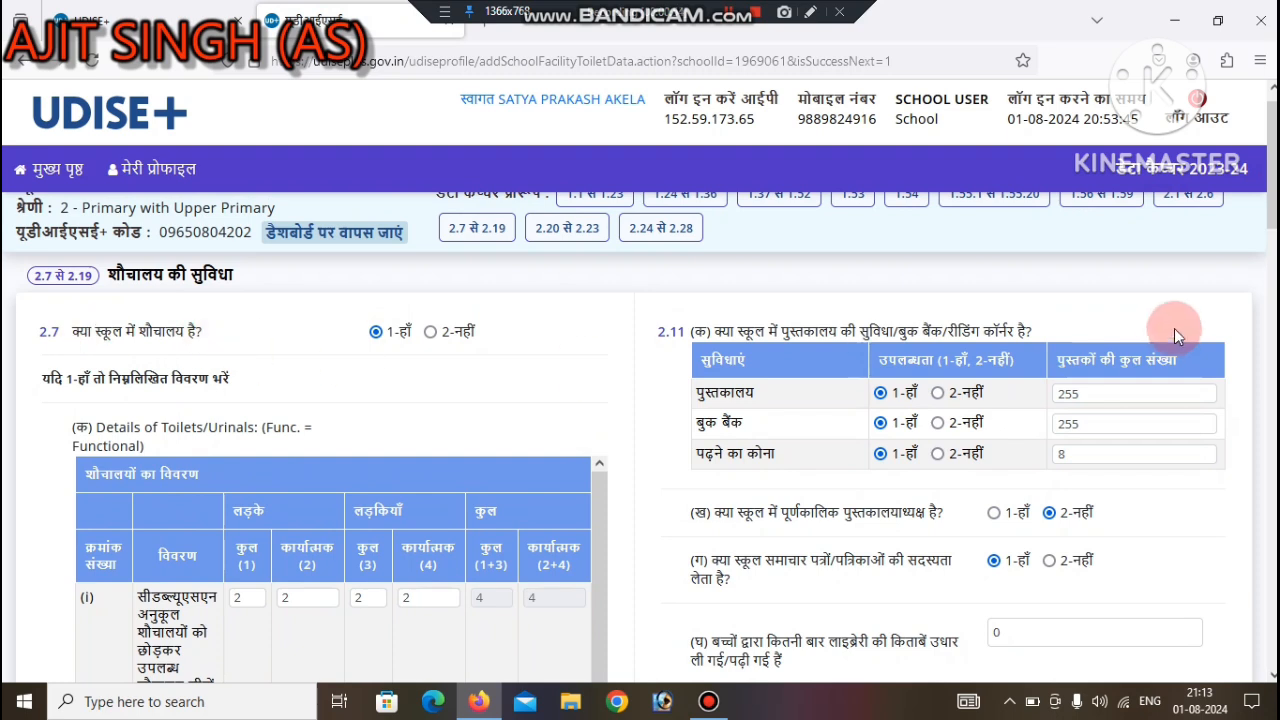
left_click_drag(1270, 207, 1260, 608)
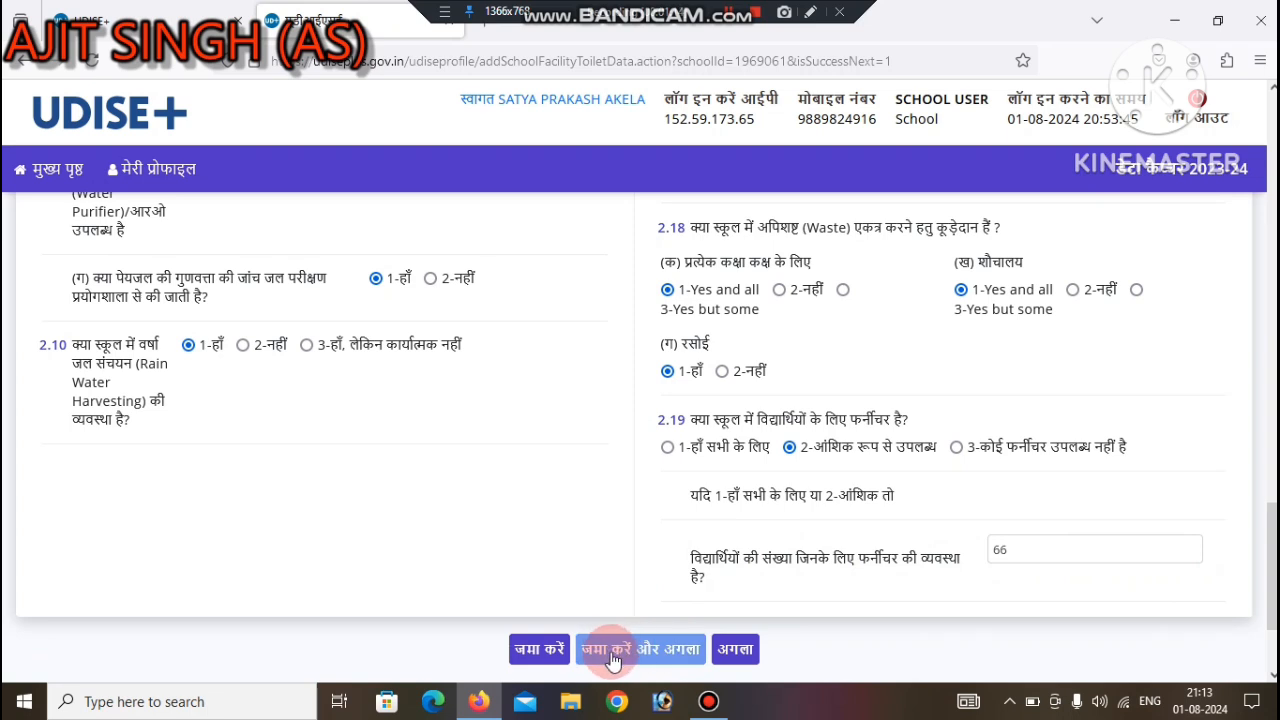
left_click(735, 649)
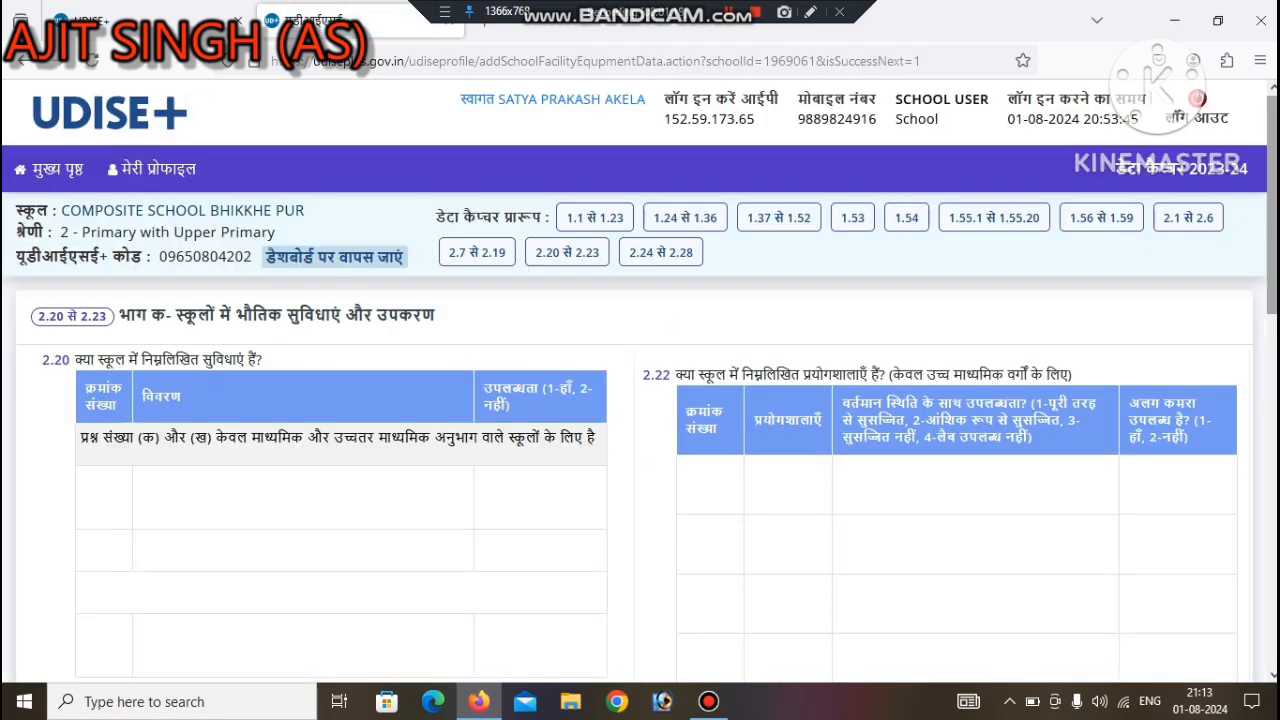
Step: Review the boarding facilities in 2.21 and equipment in 2.23, and continue to the computer and digital form 2.24 to 2.28
scroll(640, 430, "down", 2)
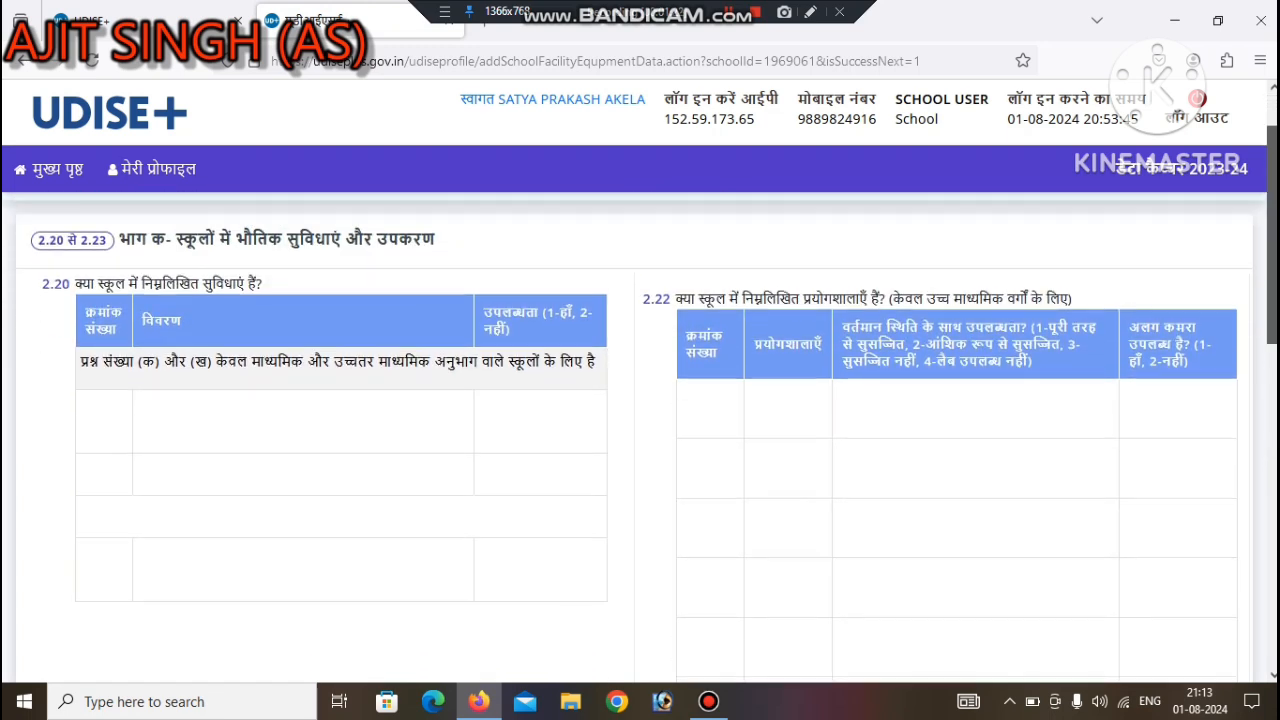
scroll(640, 430, "down", 5)
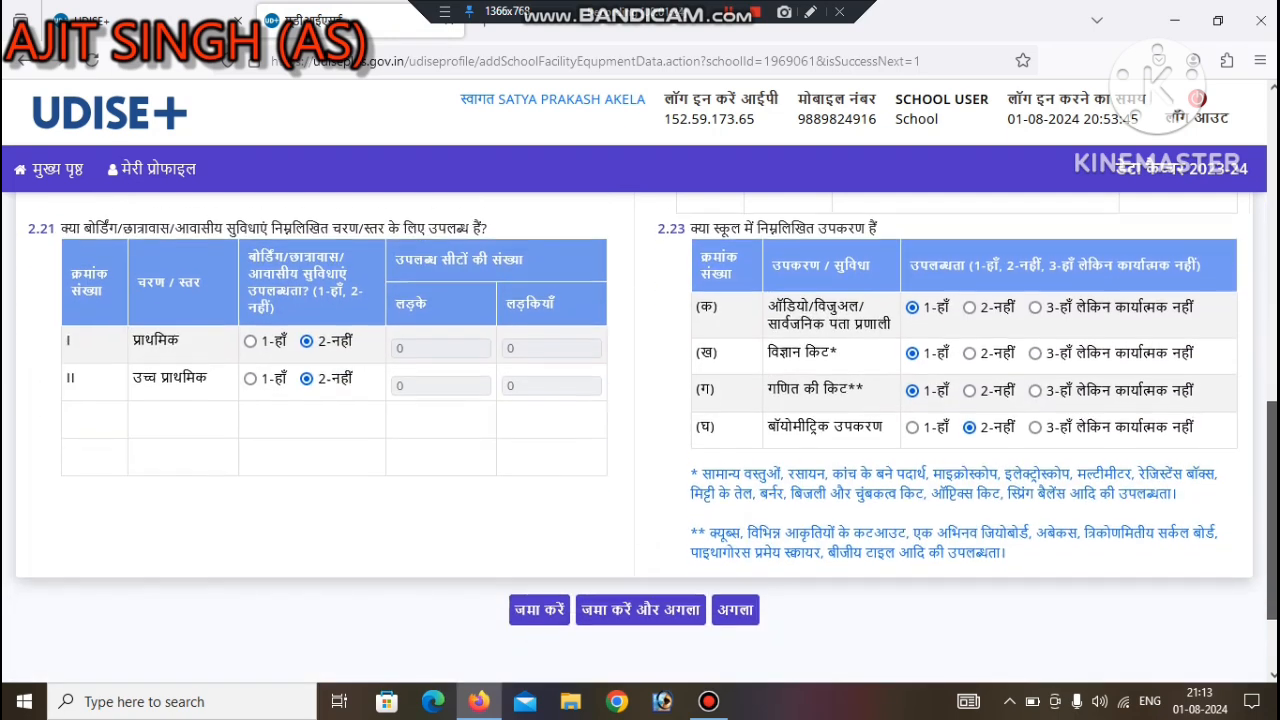
scroll(640, 430, "up", 2)
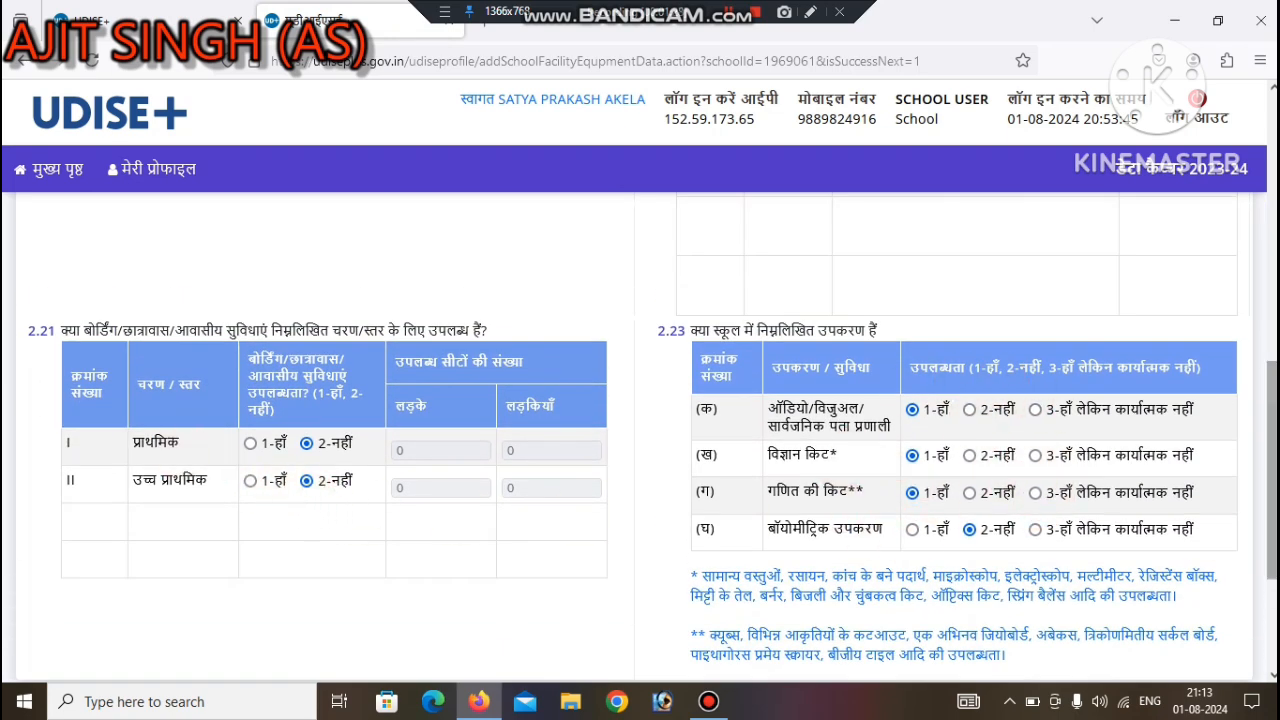
scroll(1270, 450, "down", 2)
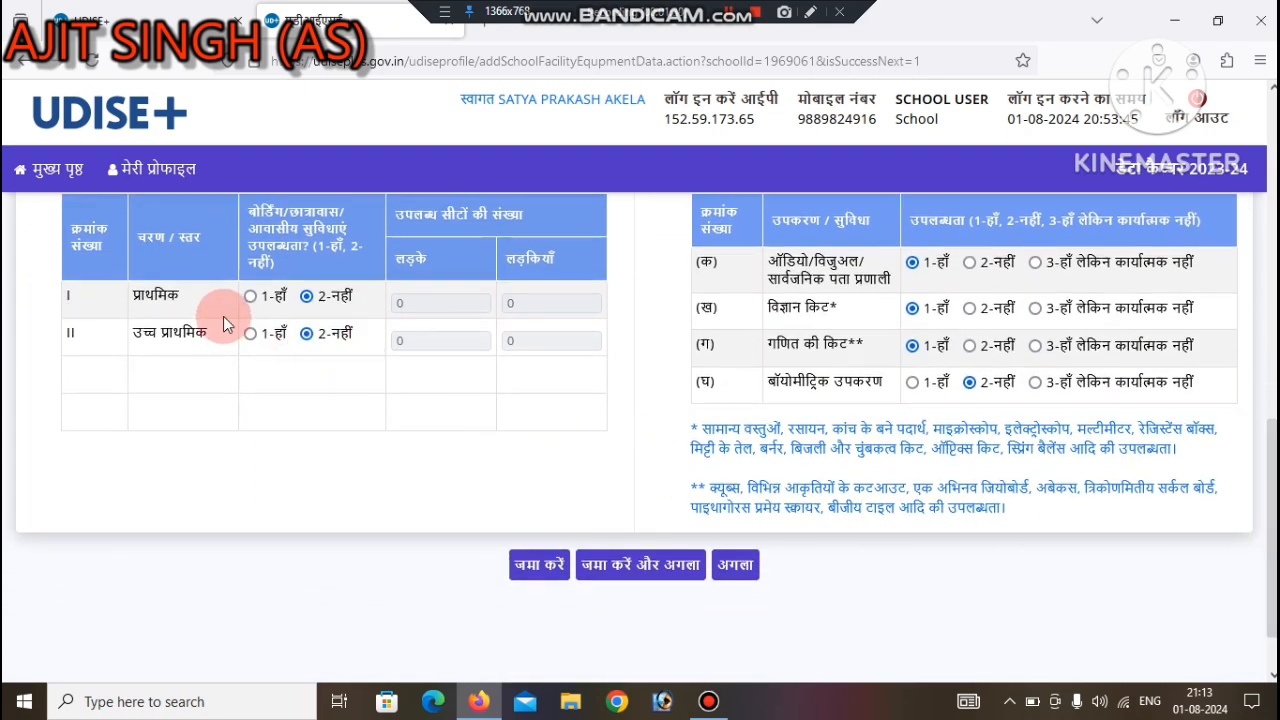
left_click(752, 566)
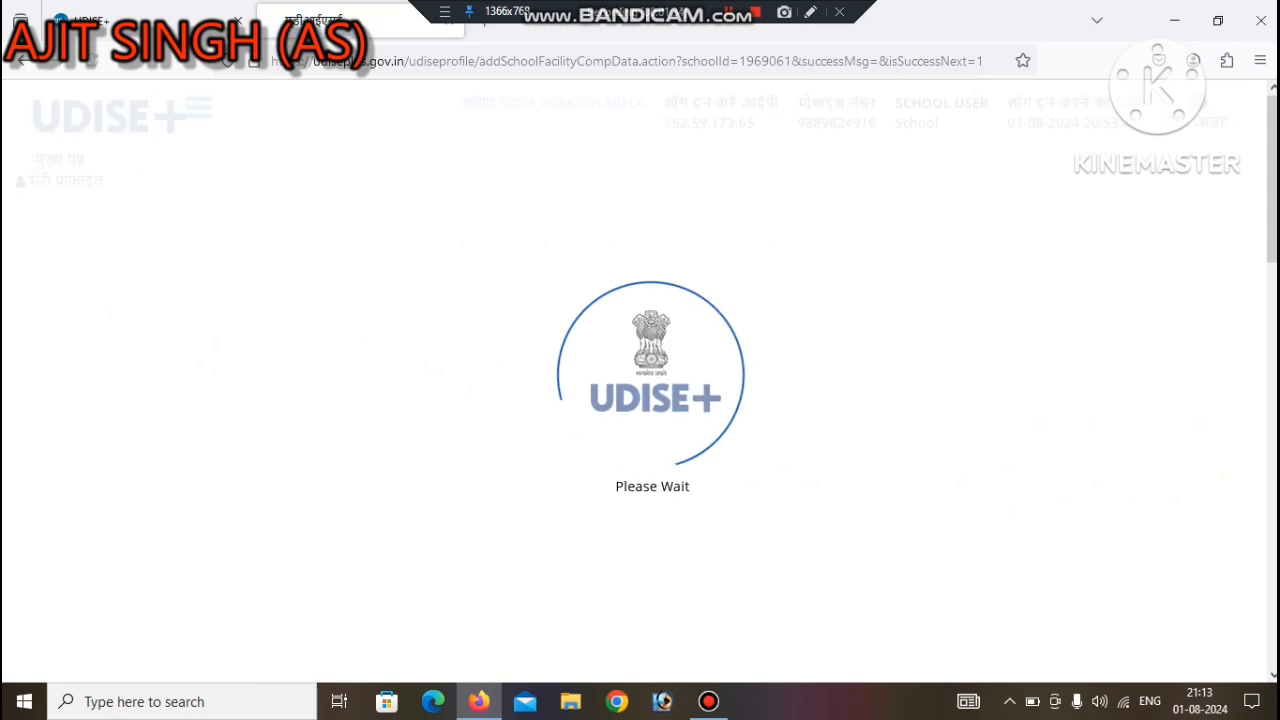
Step: Review the digital equipment, internet, ICT lab and digital library questions in 2.24 to 2.28 and return to the school dashboard
scroll(1255, 277, "down", 2)
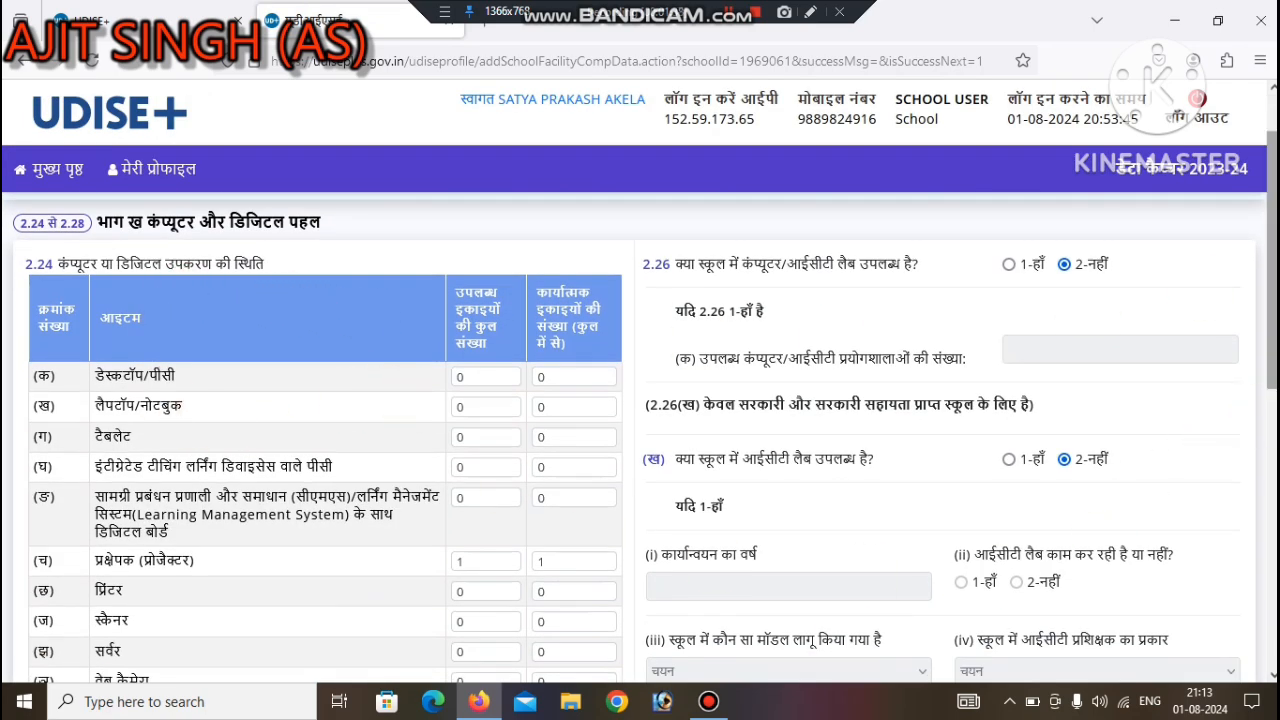
scroll(564, 421, "down", 2)
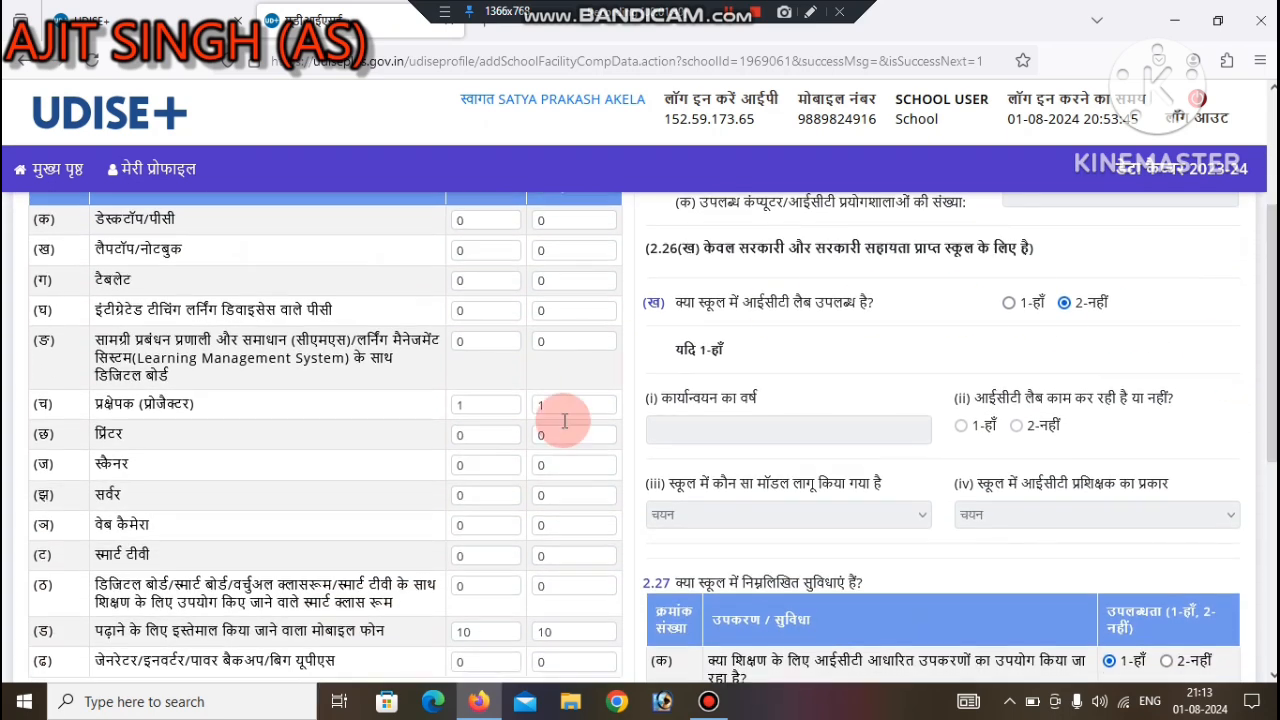
scroll(650, 438, "down", 4)
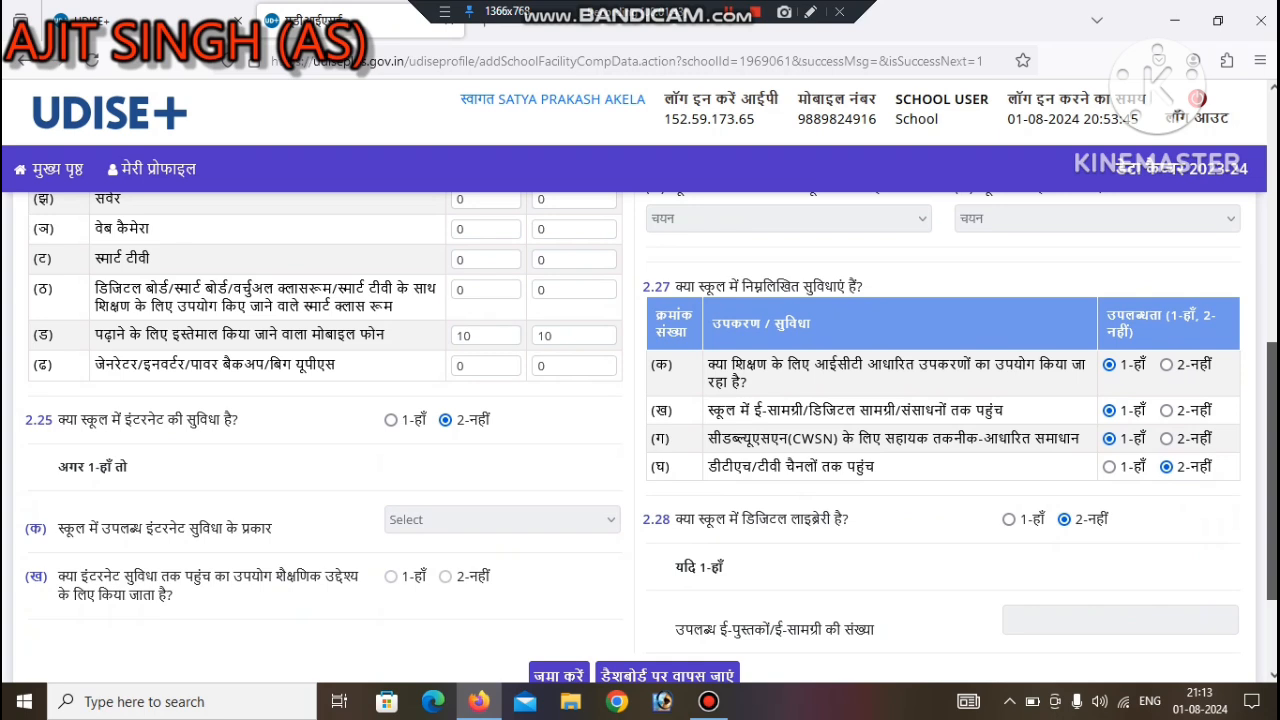
scroll(766, 644, "down", 2)
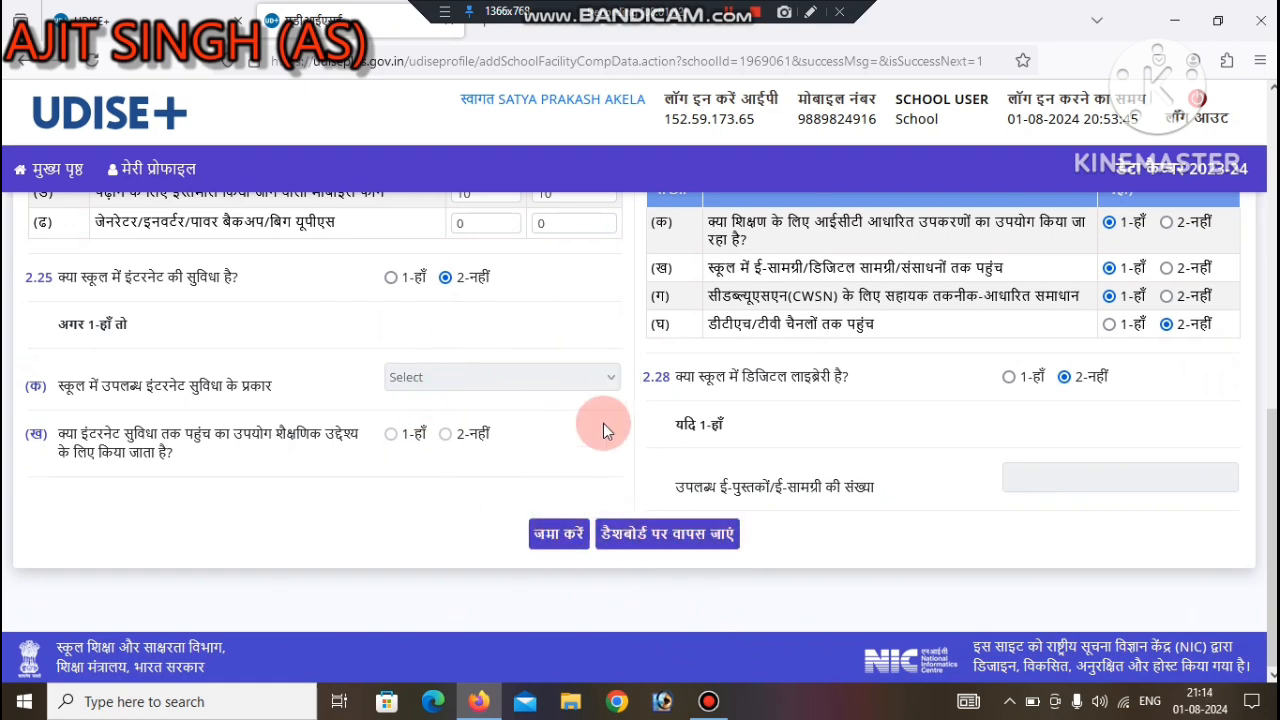
left_click(627, 535)
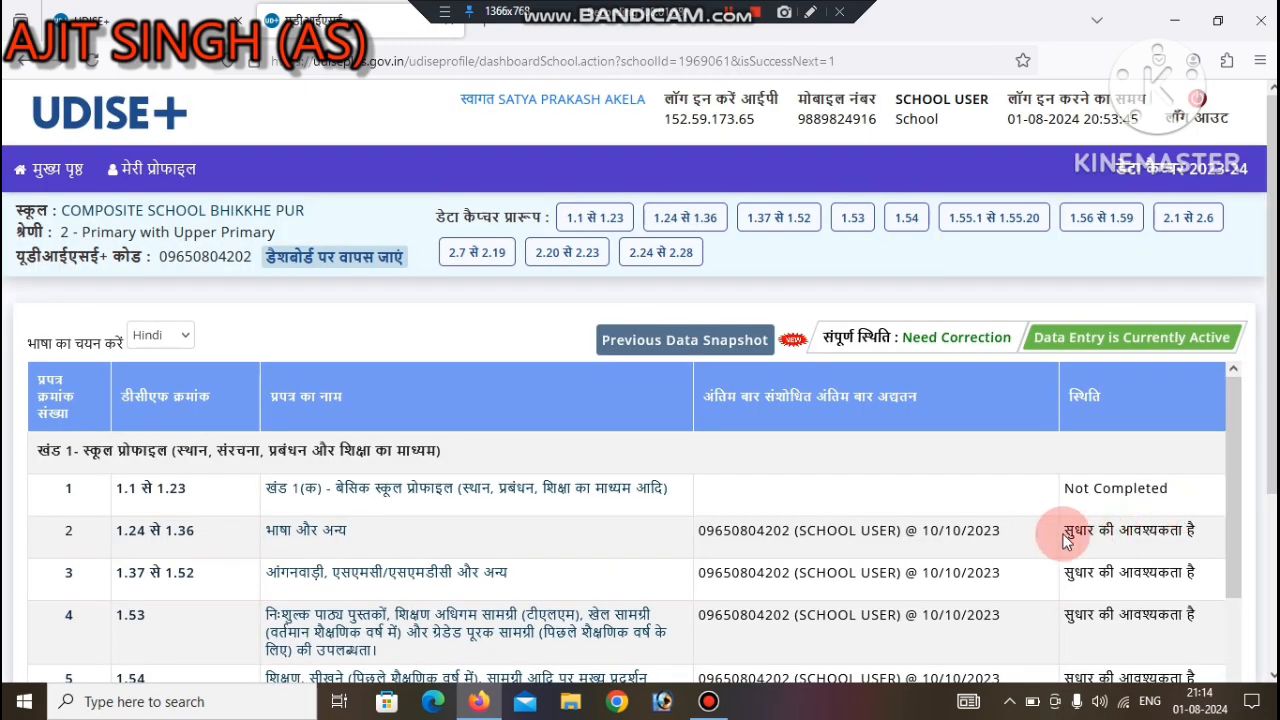
Step: Check the completion status of every form in sections 1 and 2 on the school dashboard
scroll(1240, 516, "down", 1)
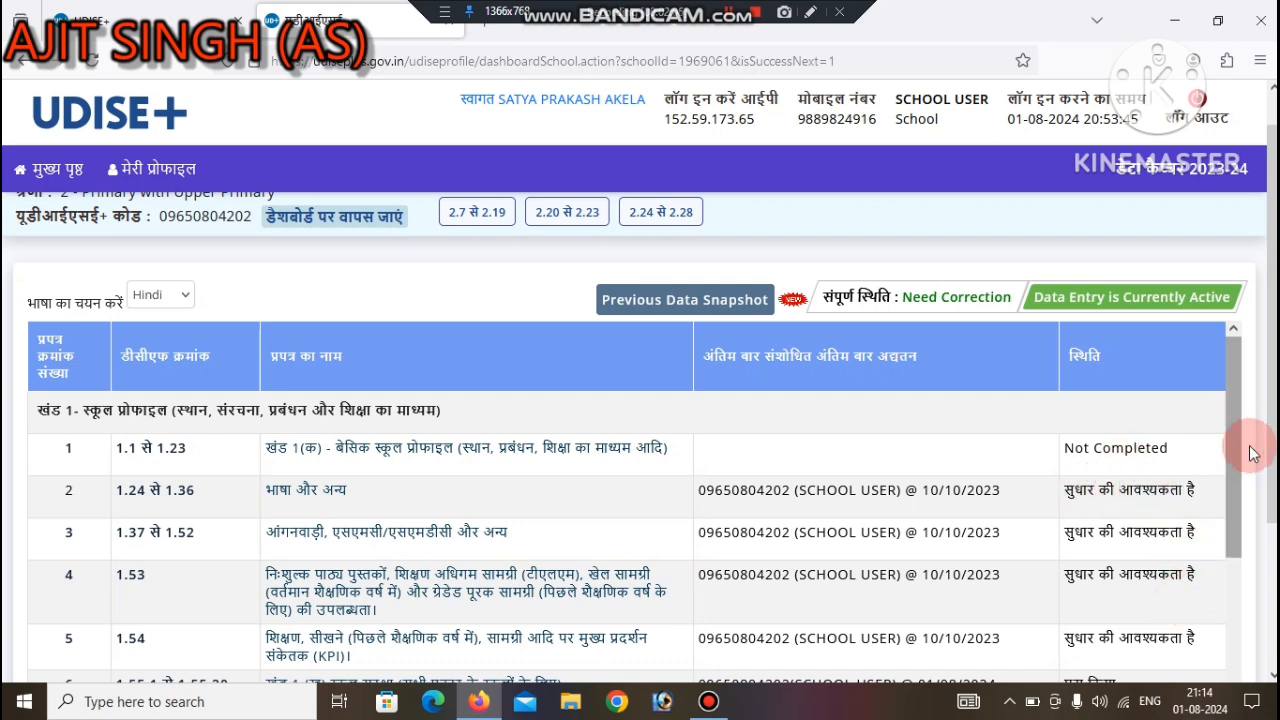
scroll(1270, 440, "up", 1)
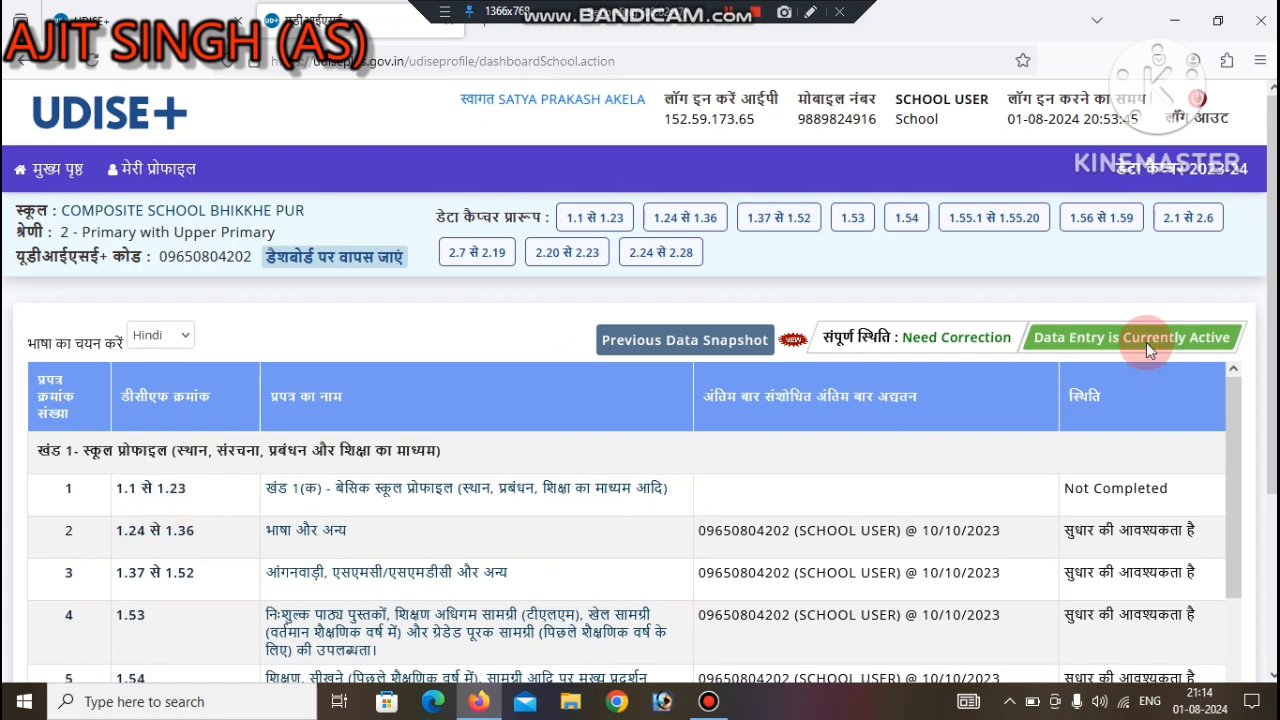
scroll(1250, 420, "down", 3)
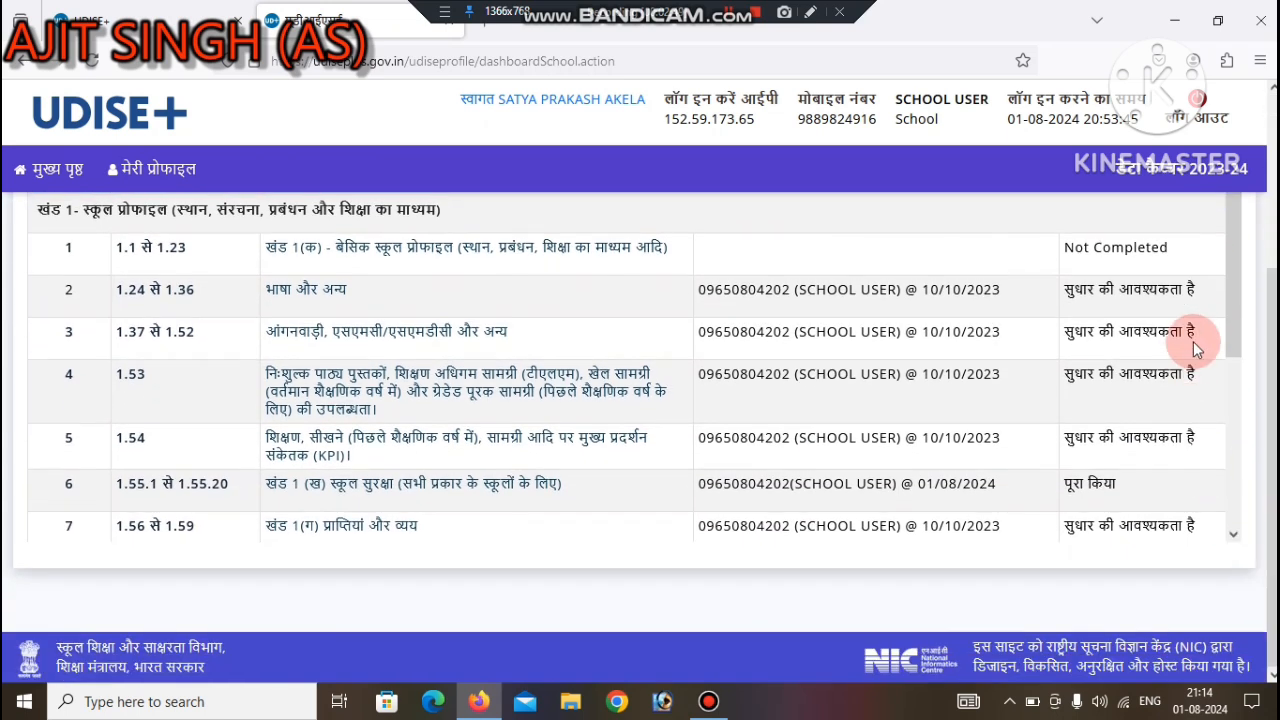
left_click_drag(1228, 330, 1237, 549)
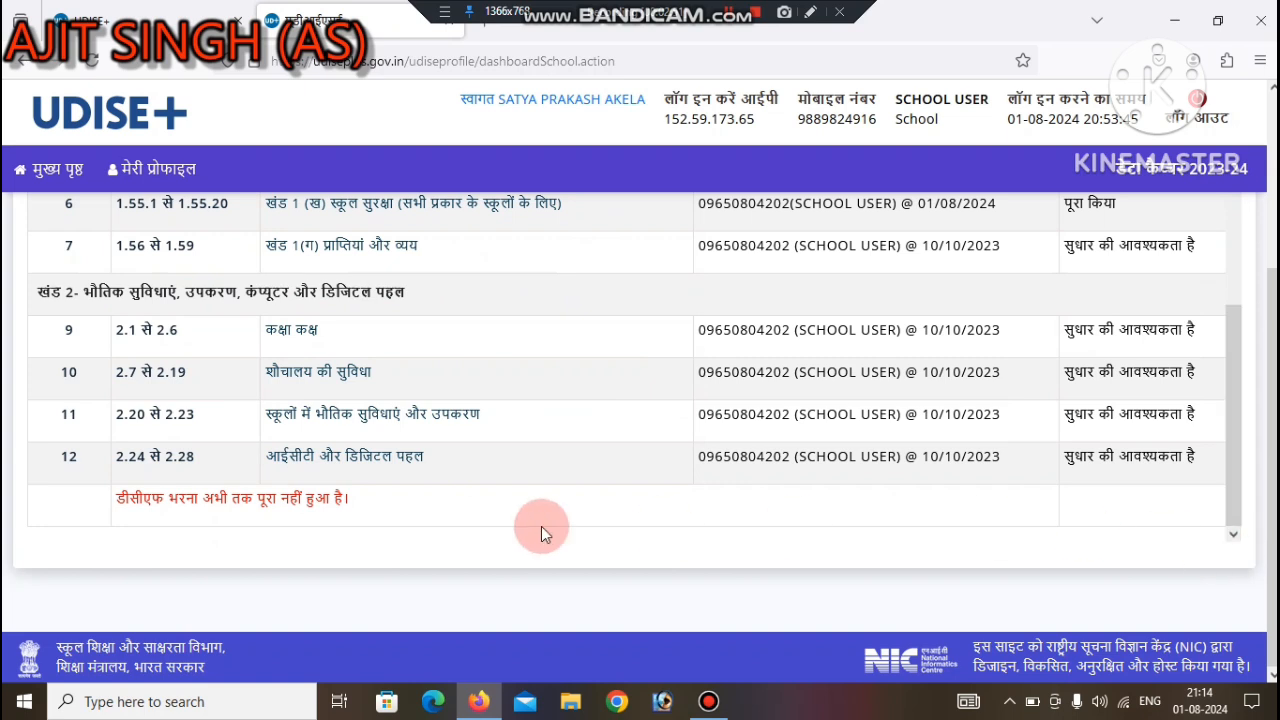
scroll(1200, 450, "up", 3)
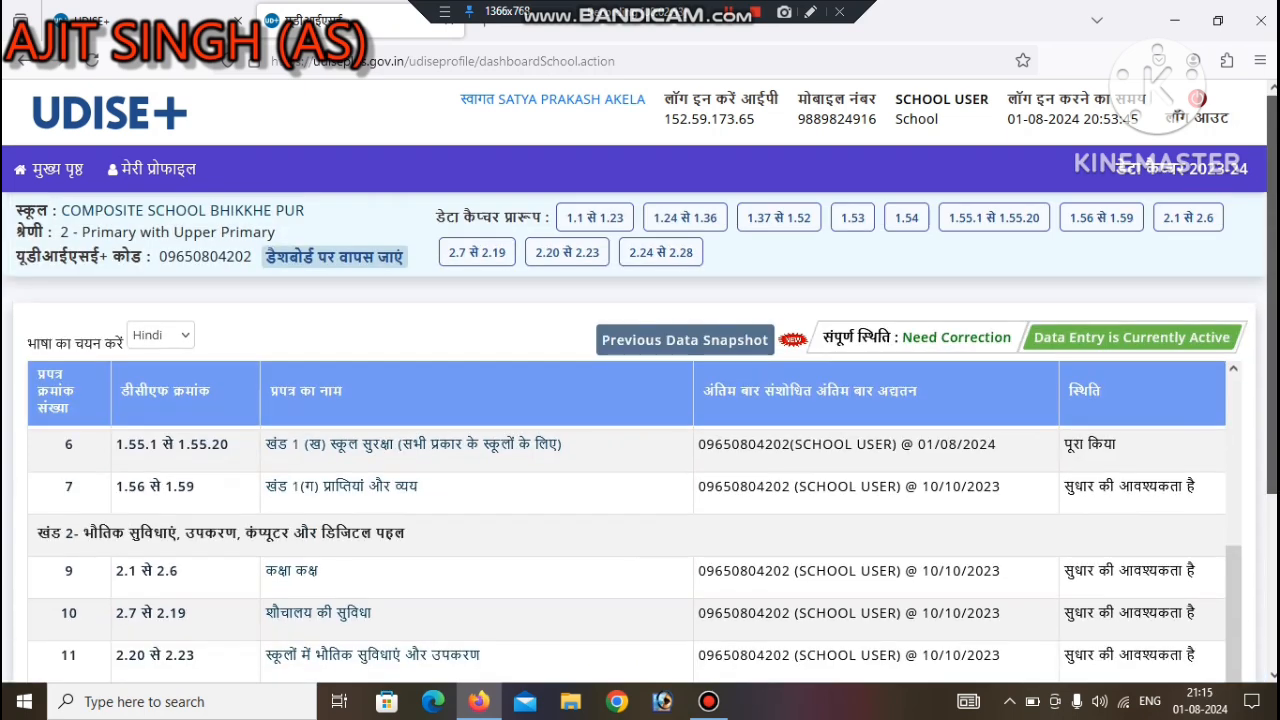